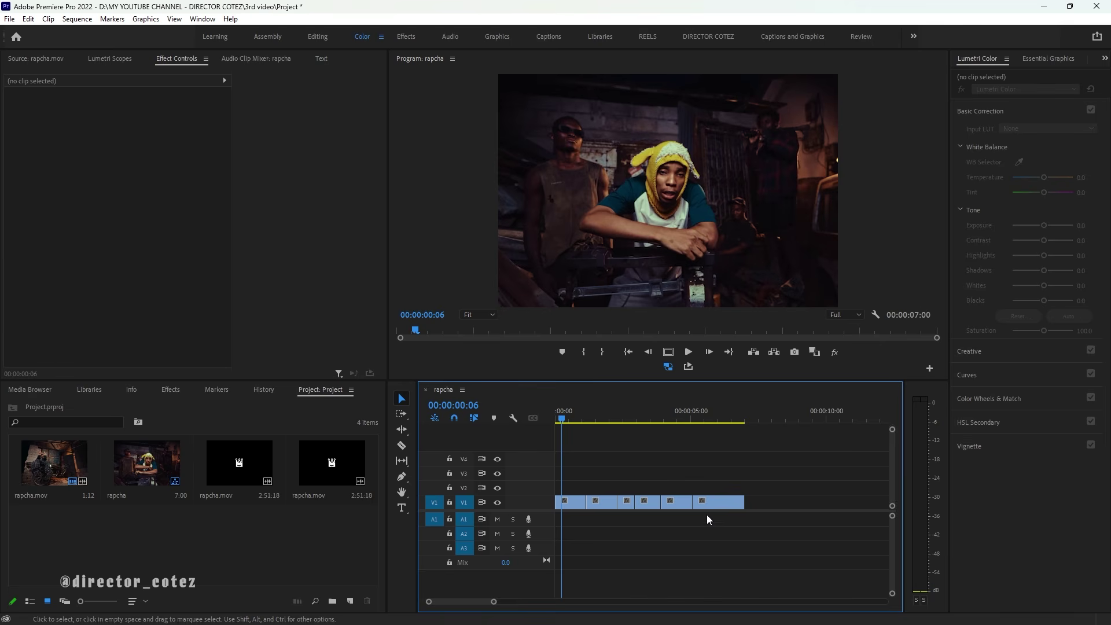
# - Scrub through the sequence's first four clips and return the playhead to the start
pyautogui.moveTo(560, 415)
pyautogui.mouseDown()
pyautogui.moveTo(661, 425)
pyautogui.moveTo(560, 432)
pyautogui.mouseUp()
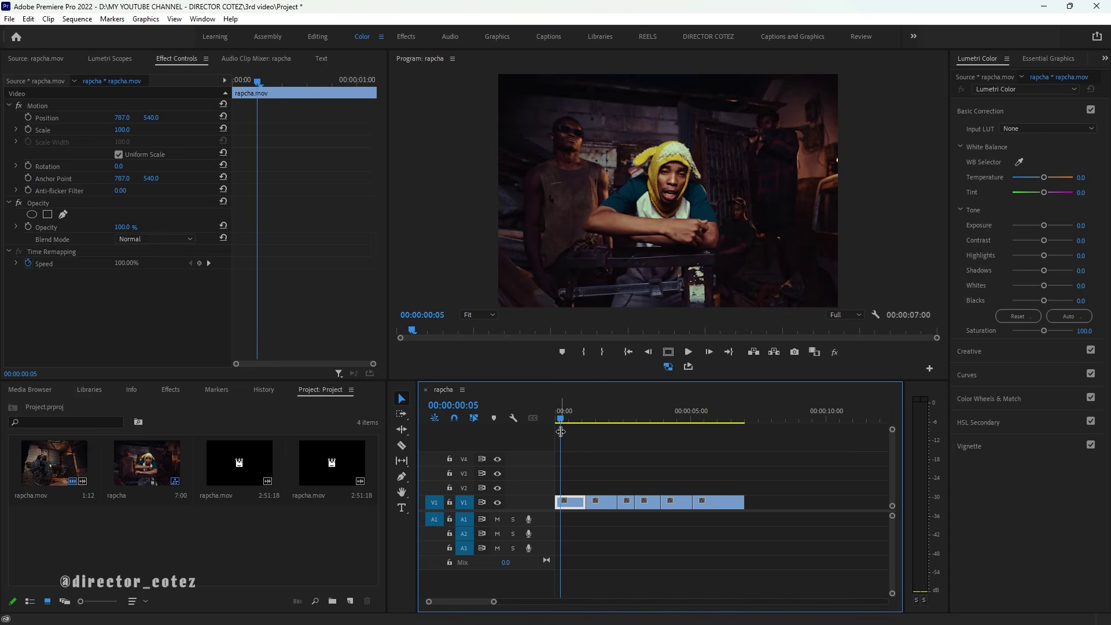
pyautogui.click(568, 418)
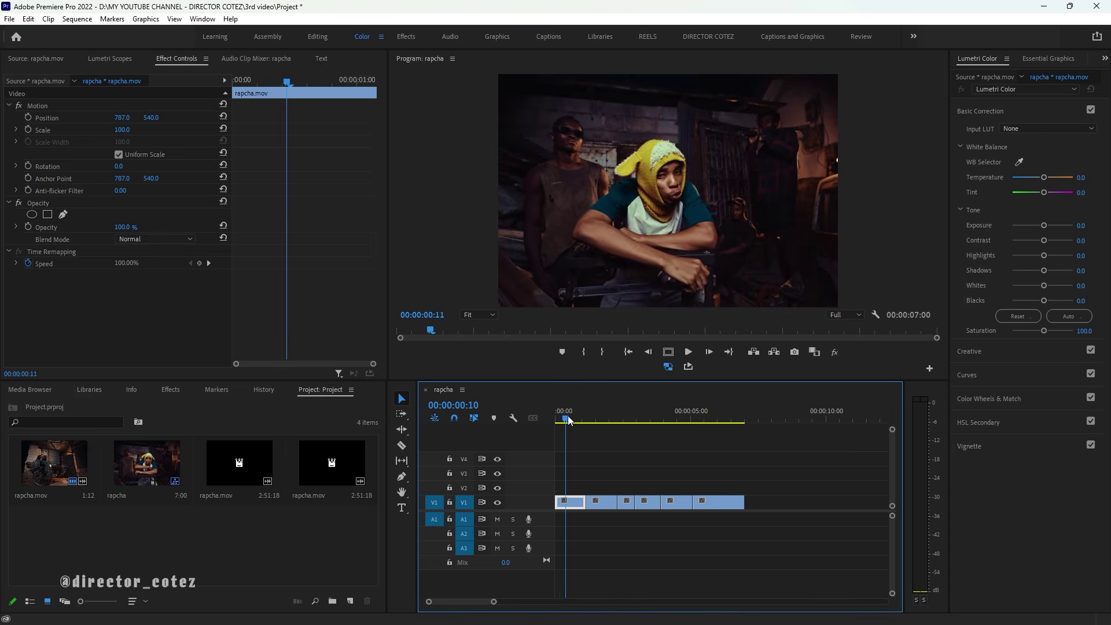
pyautogui.moveTo(569, 420); pyautogui.dragTo(594, 489)
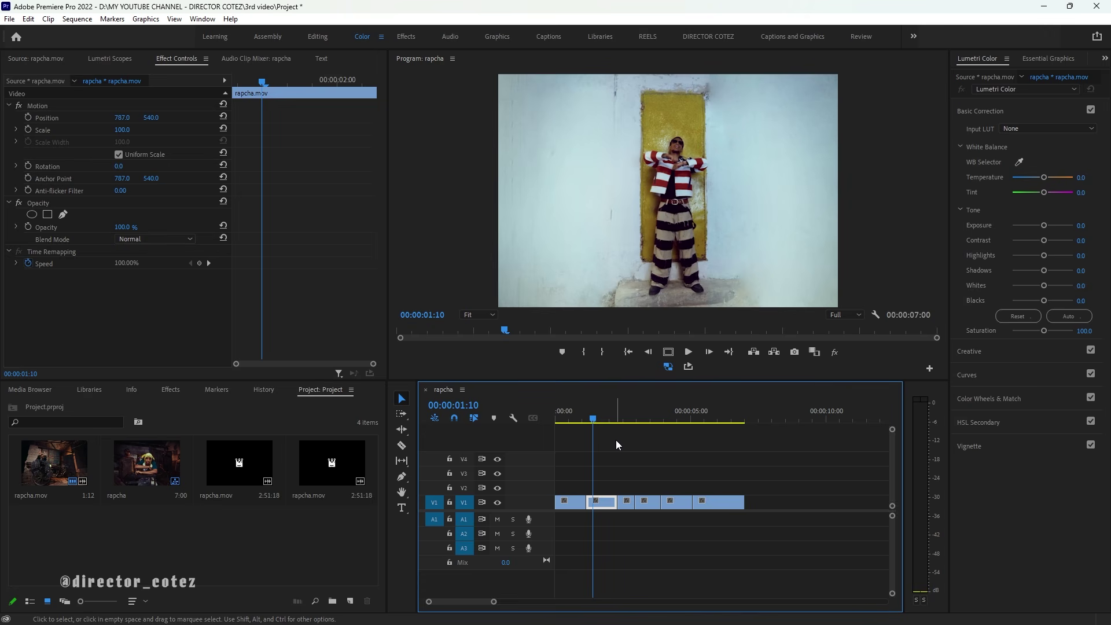
pyautogui.click(595, 419)
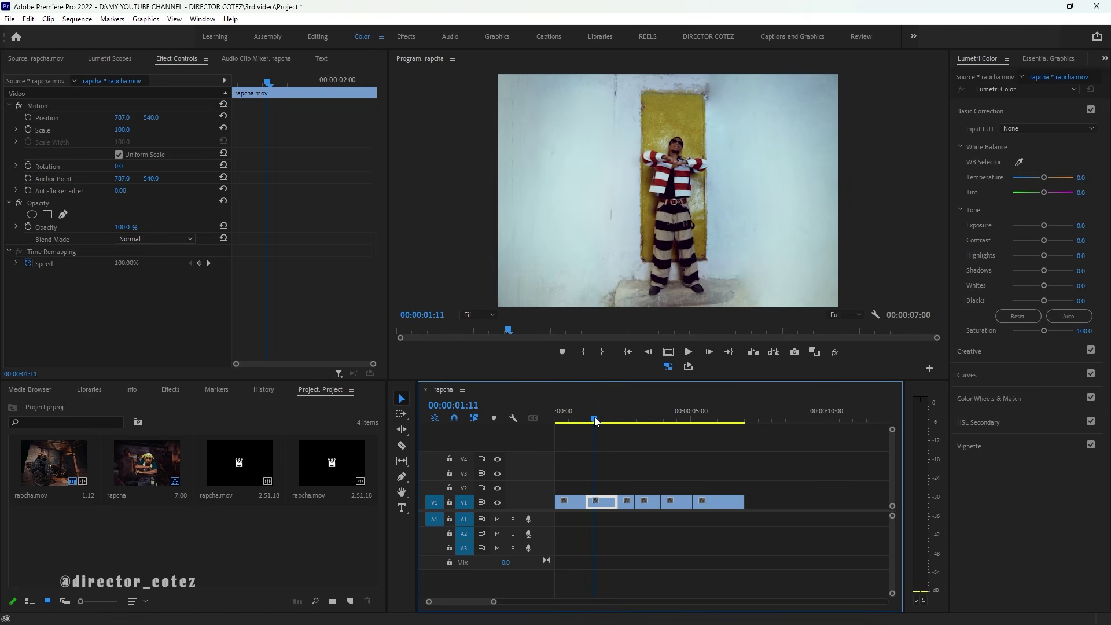
pyautogui.moveTo(595, 421); pyautogui.dragTo(653, 464)
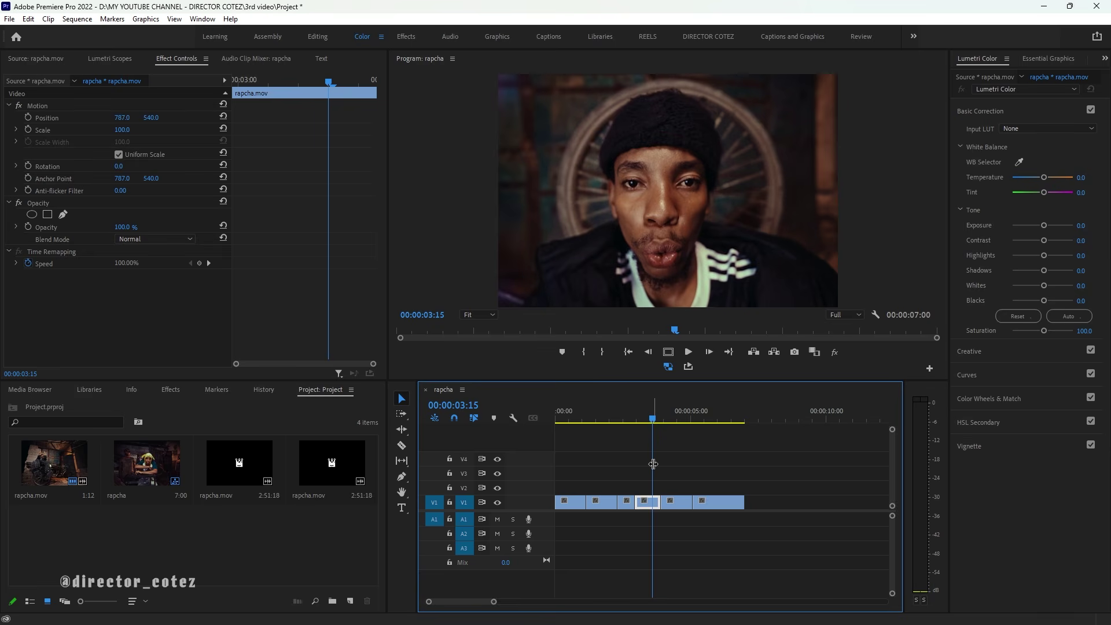
pyautogui.moveTo(652, 463); pyautogui.dragTo(557, 428)
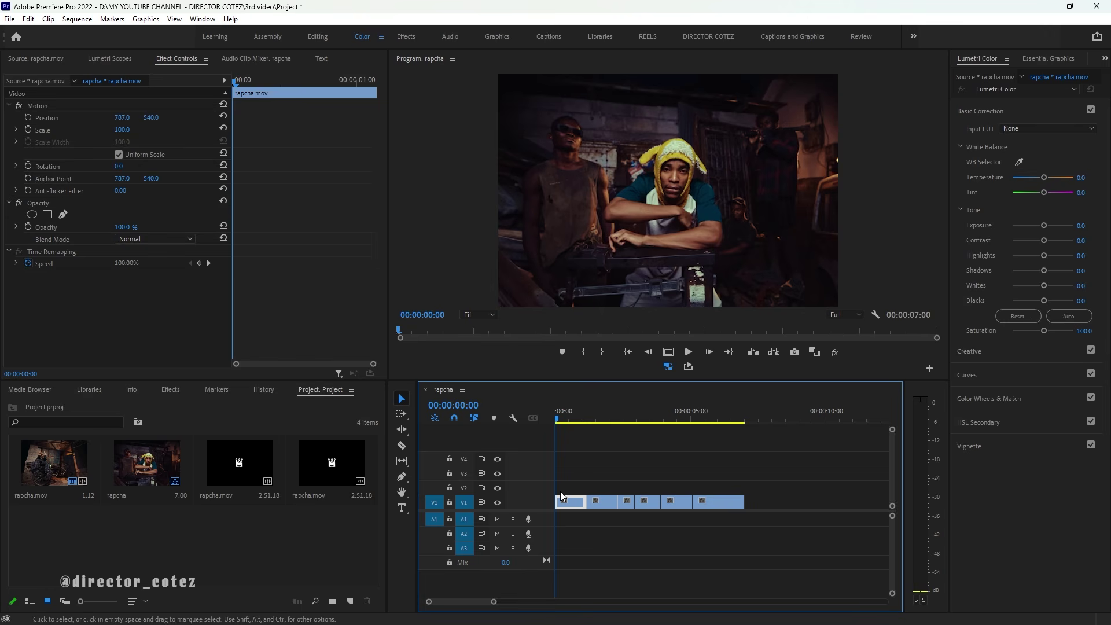
# - Examine the first clip frame by frame from 00:00:00:10 to 00:00:00:18
pyautogui.moveTo(558, 418); pyautogui.dragTo(566, 412)
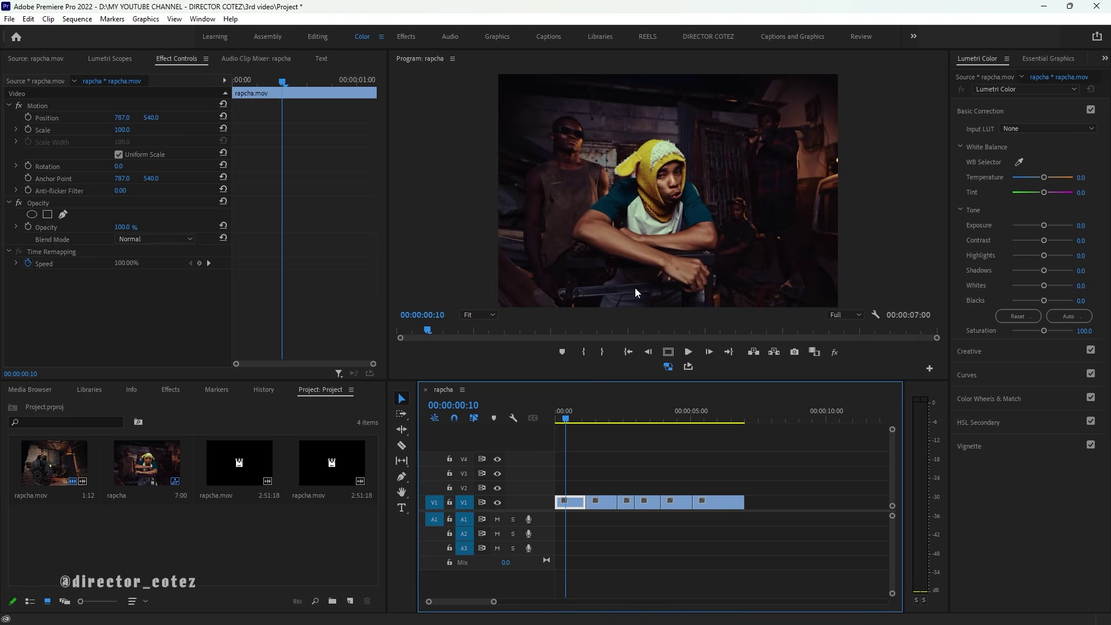
pyautogui.press('Right')
pyautogui.press('Right')
pyautogui.press('Right')
pyautogui.press('Right')
pyautogui.press('Right')
pyautogui.press('Right')
pyautogui.press('Right')
pyautogui.press('Right')
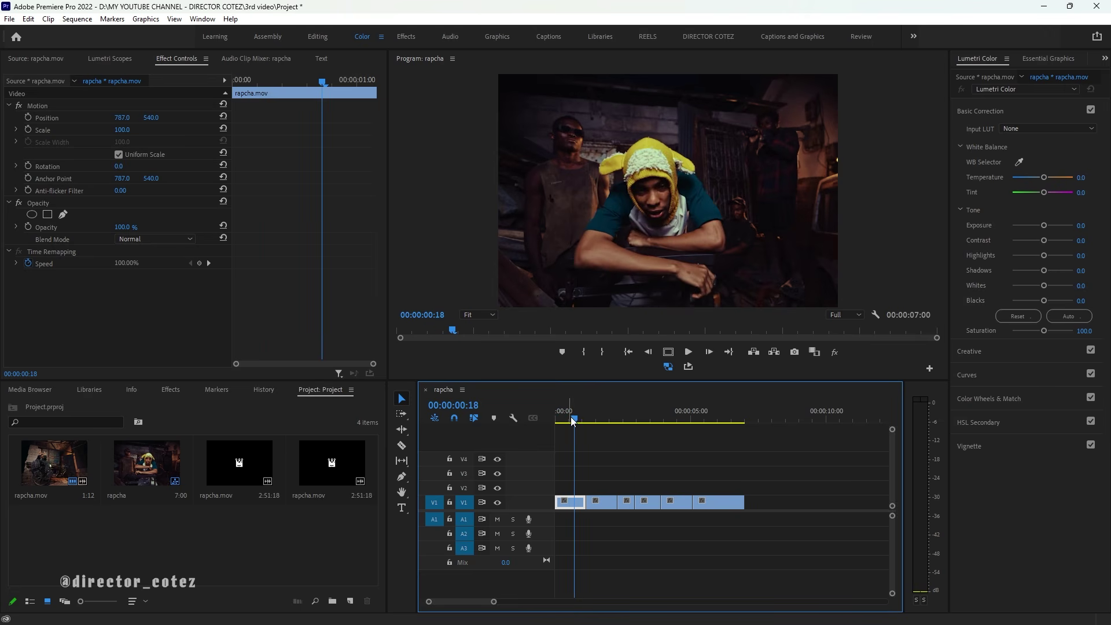
# - Review the second clip's standing subject against the wall and scrub on to the close-up in the fourth clip
pyautogui.moveTo(573, 421); pyautogui.dragTo(598, 408)
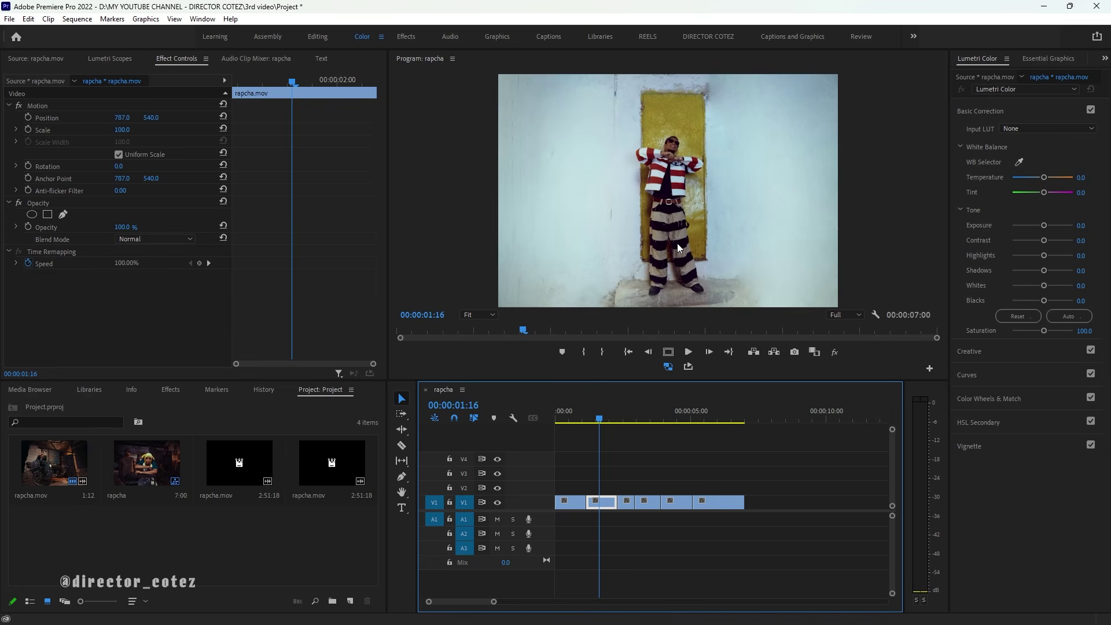
pyautogui.click(602, 417)
pyautogui.moveTo(602, 416); pyautogui.dragTo(646, 423)
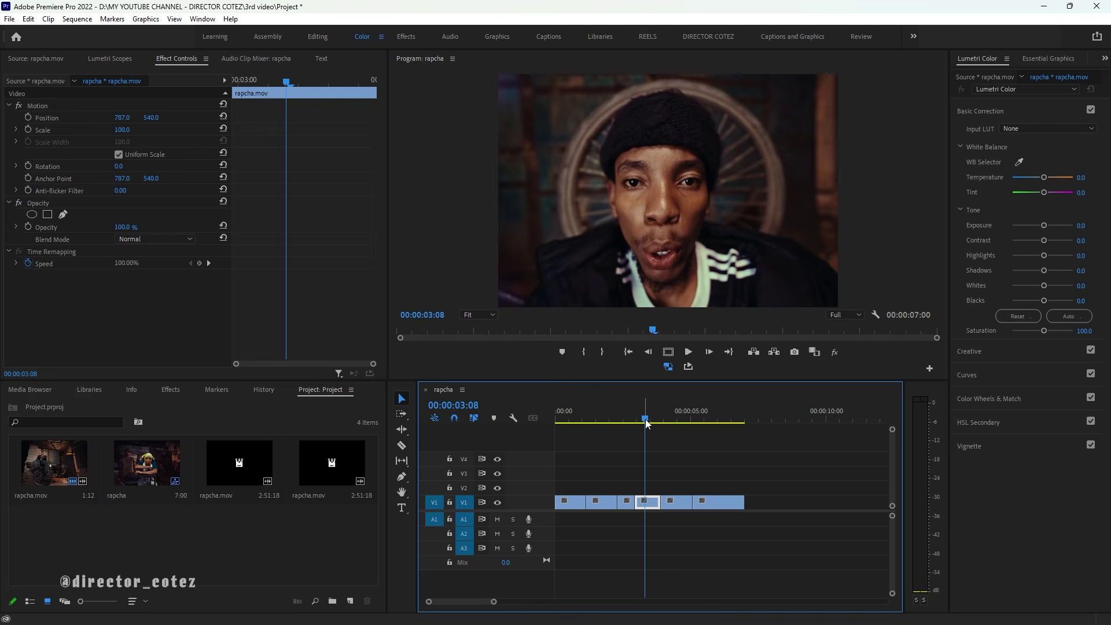
# - Examine several frames of the fifth clip with the car and the last clip with the bicycle
pyautogui.moveTo(646, 424); pyautogui.dragTo(681, 426)
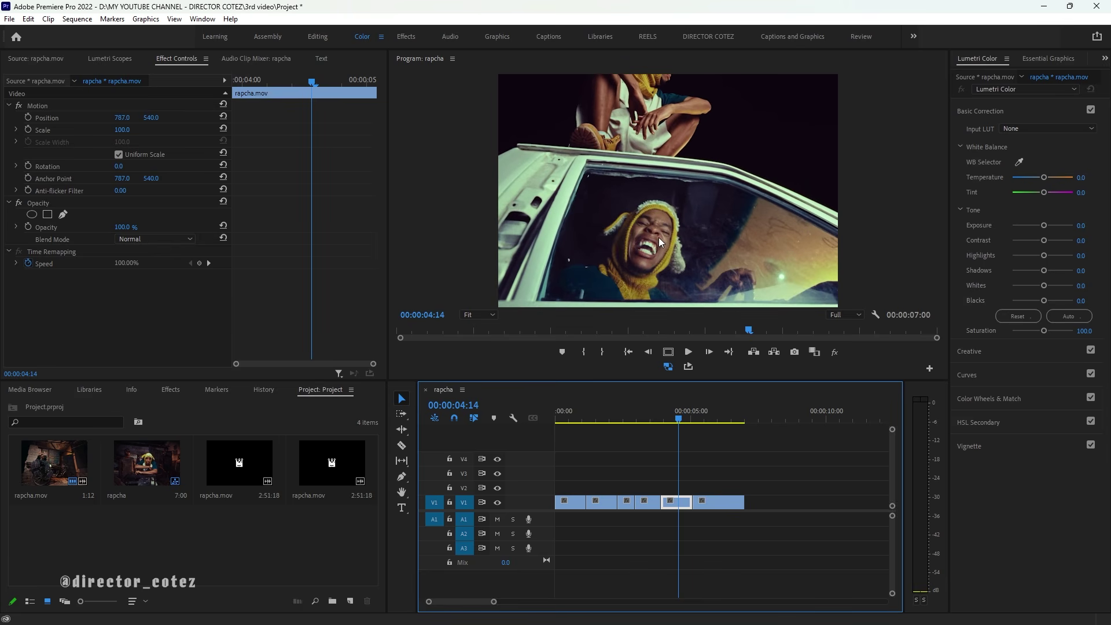
pyautogui.moveTo(678, 418); pyautogui.dragTo(675, 417)
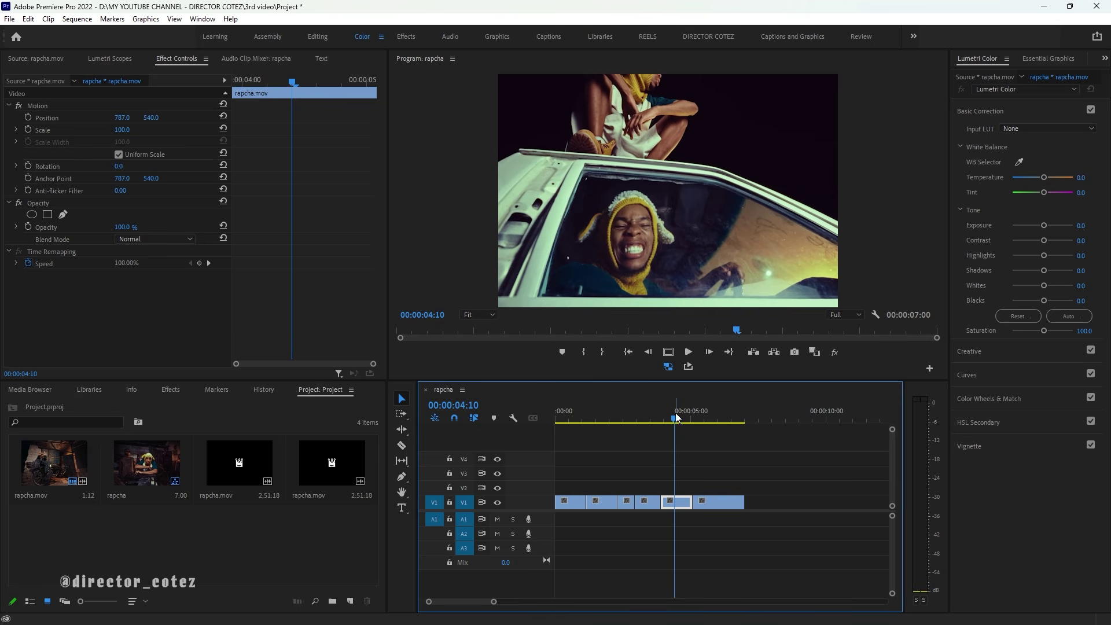
pyautogui.moveTo(675, 412); pyautogui.dragTo(674, 421)
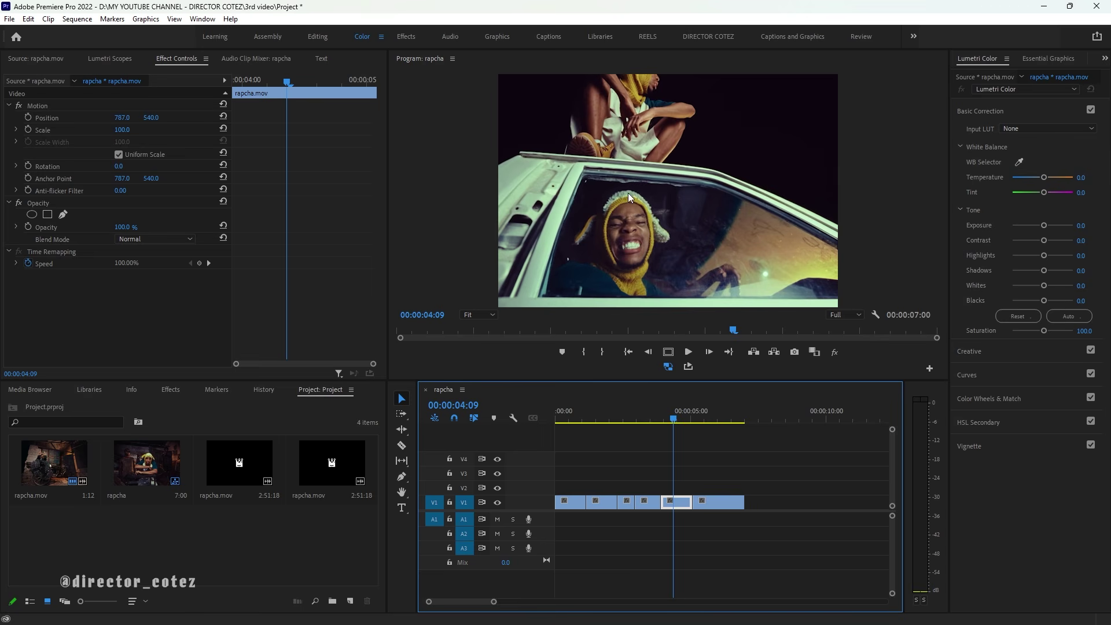
pyautogui.moveTo(671, 415); pyautogui.dragTo(669, 421)
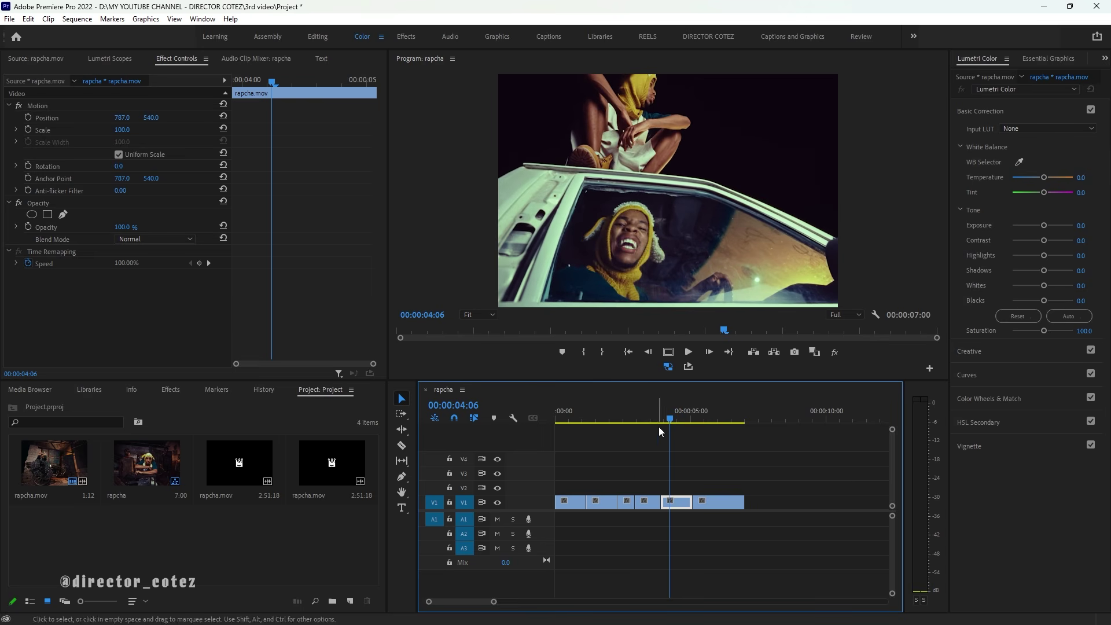
pyautogui.click(671, 416)
pyautogui.click(674, 416)
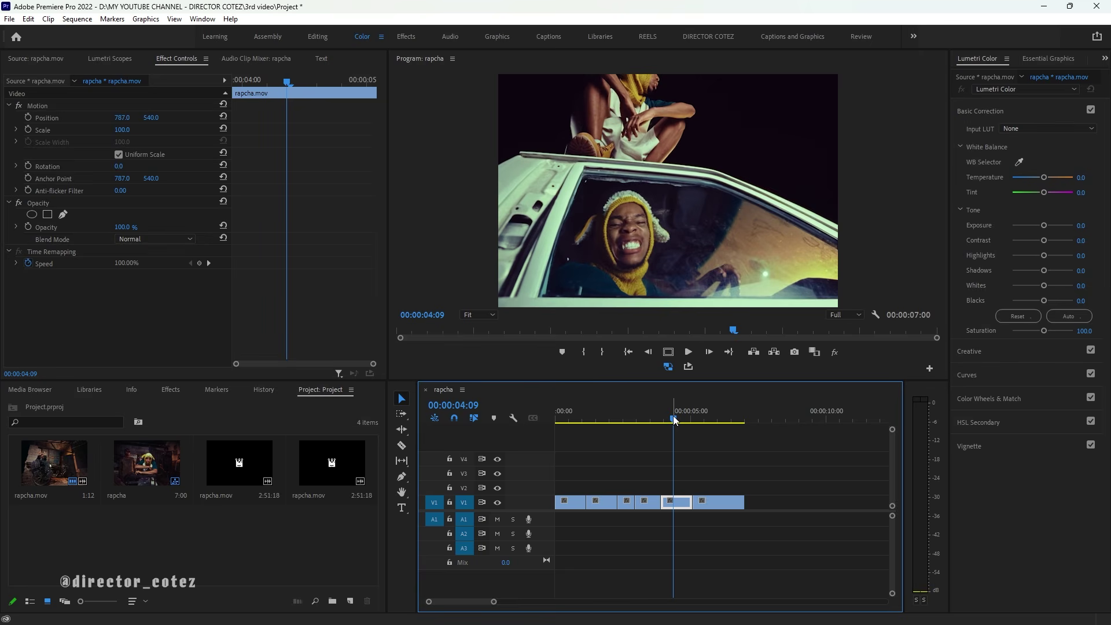
pyautogui.moveTo(672, 416); pyautogui.dragTo(717, 427)
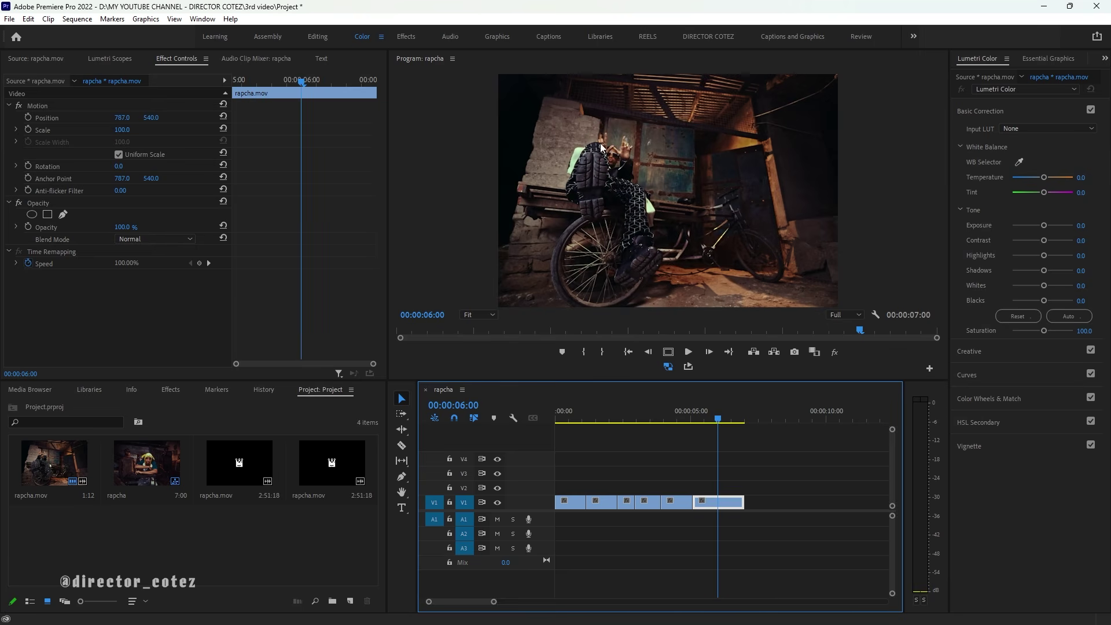
pyautogui.click(720, 411)
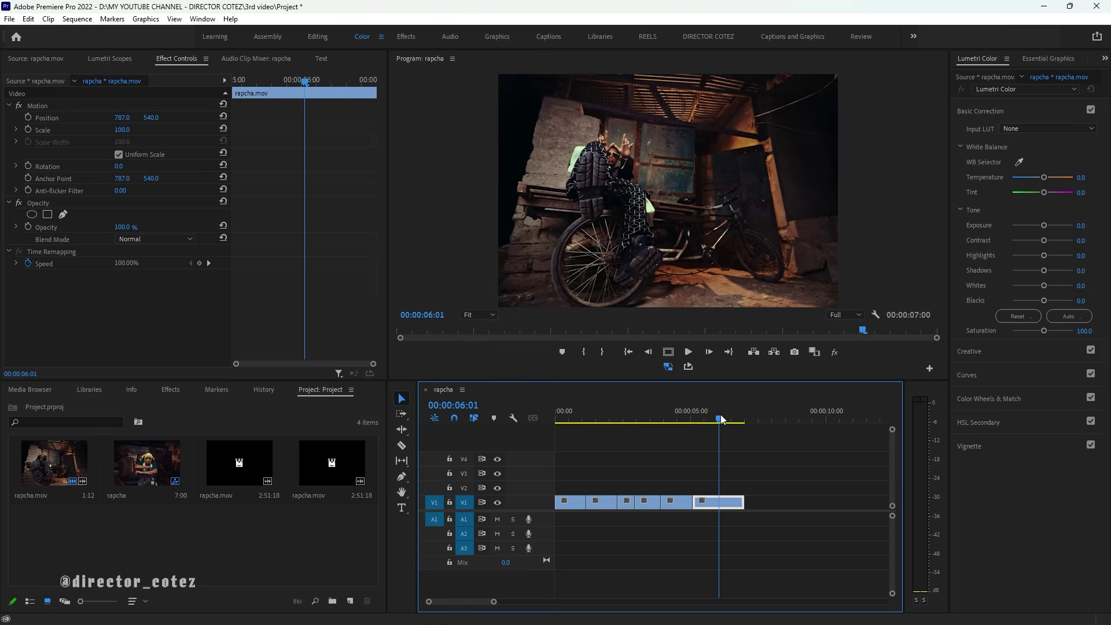
# - Position the playhead on the first frame of the third clip at 00:00:02:08
pyautogui.moveTo(721, 418); pyautogui.dragTo(626, 422)
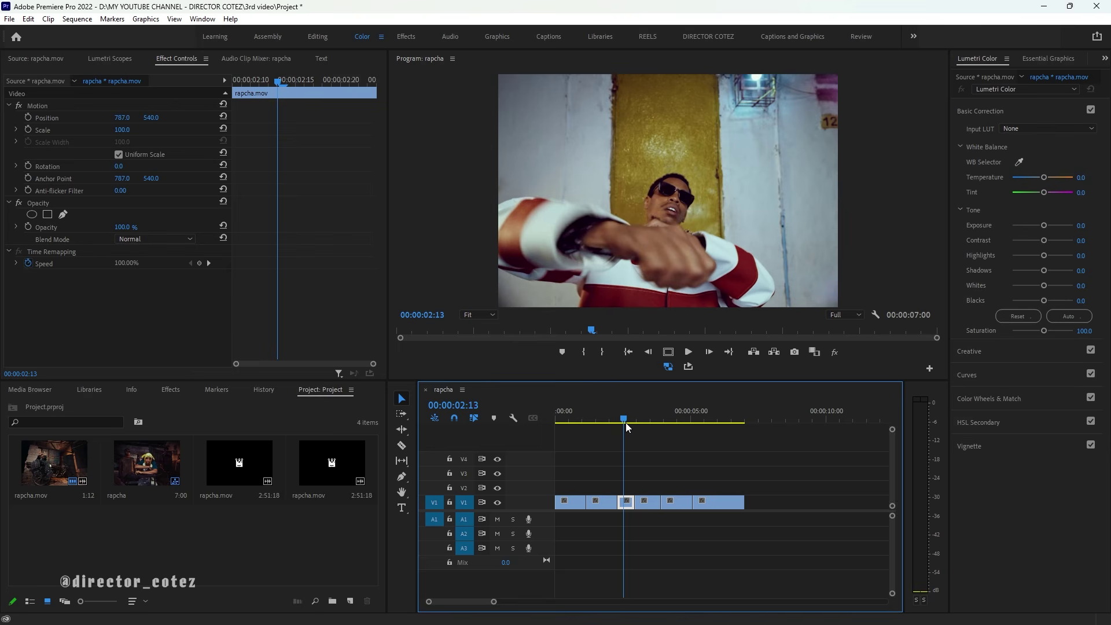
pyautogui.press('=')
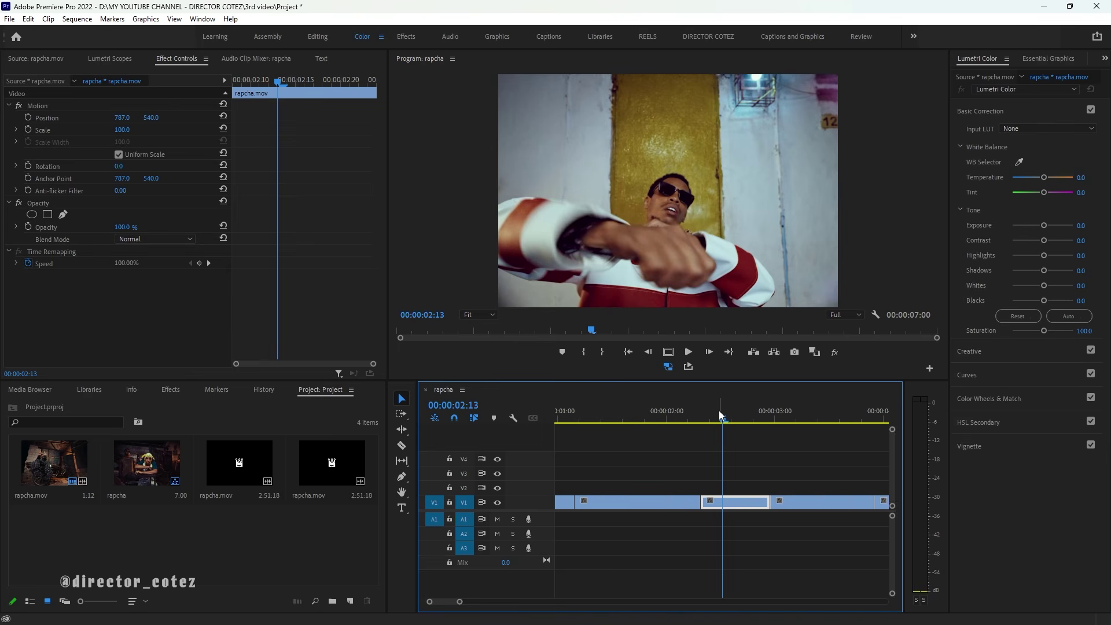
pyautogui.moveTo(723, 417); pyautogui.dragTo(703, 422)
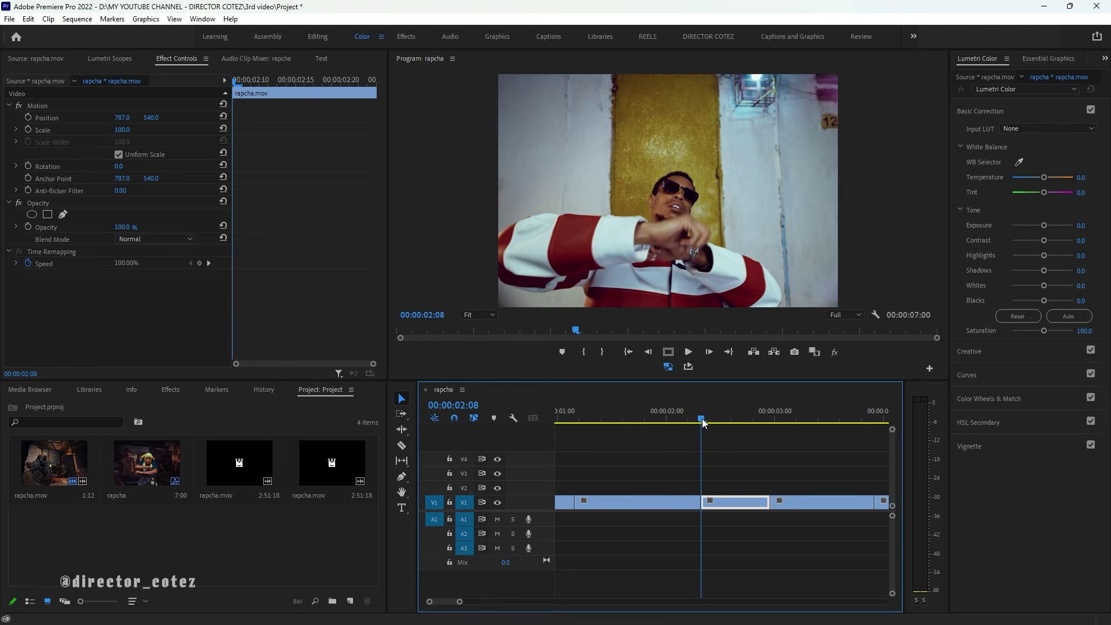
pyautogui.press('=')
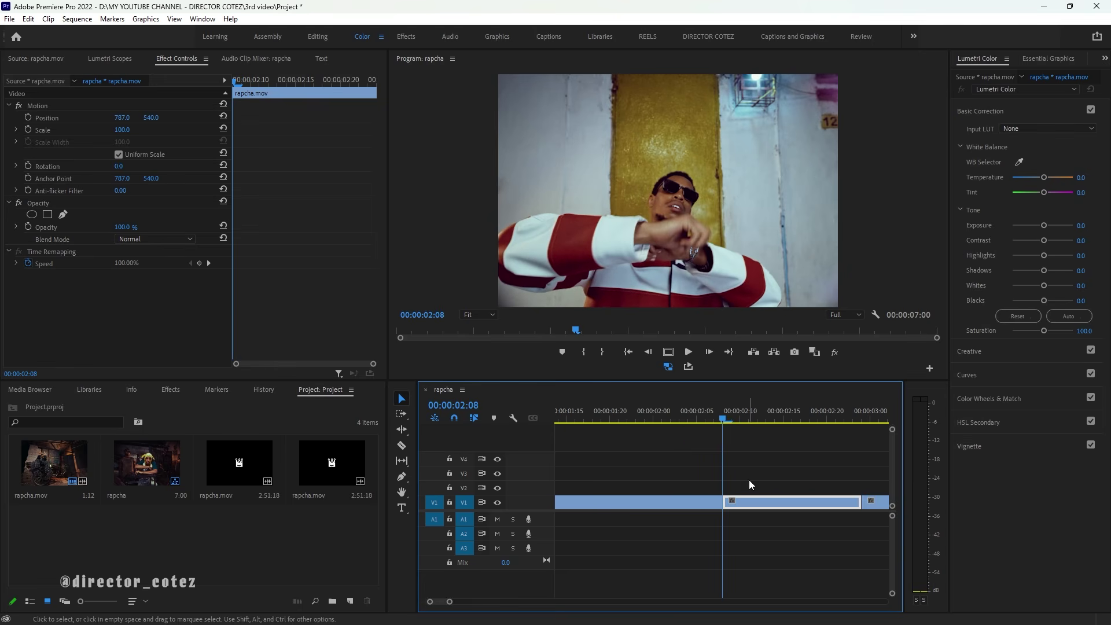
pyautogui.scroll(-2, 746, 483)
pyautogui.moveTo(637, 414); pyautogui.dragTo(636, 417)
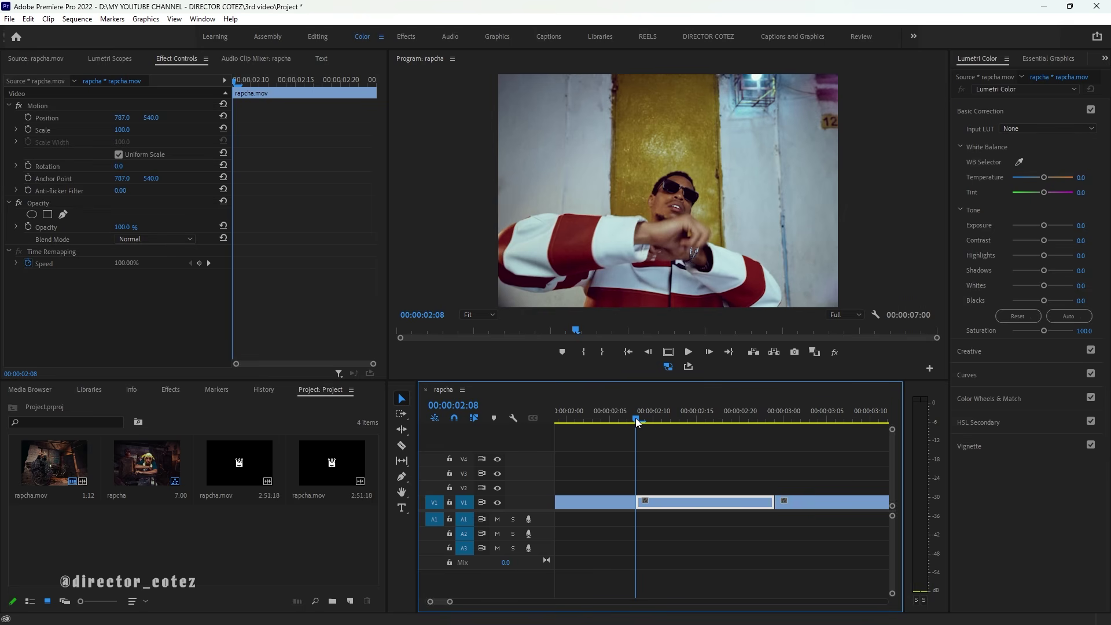
# - Duplicate the third clip onto track V2 directly above the original and add a frame hold to the copy
pyautogui.moveTo(665, 501); pyautogui.dragTo(664, 491)
pyautogui.click(664, 488)
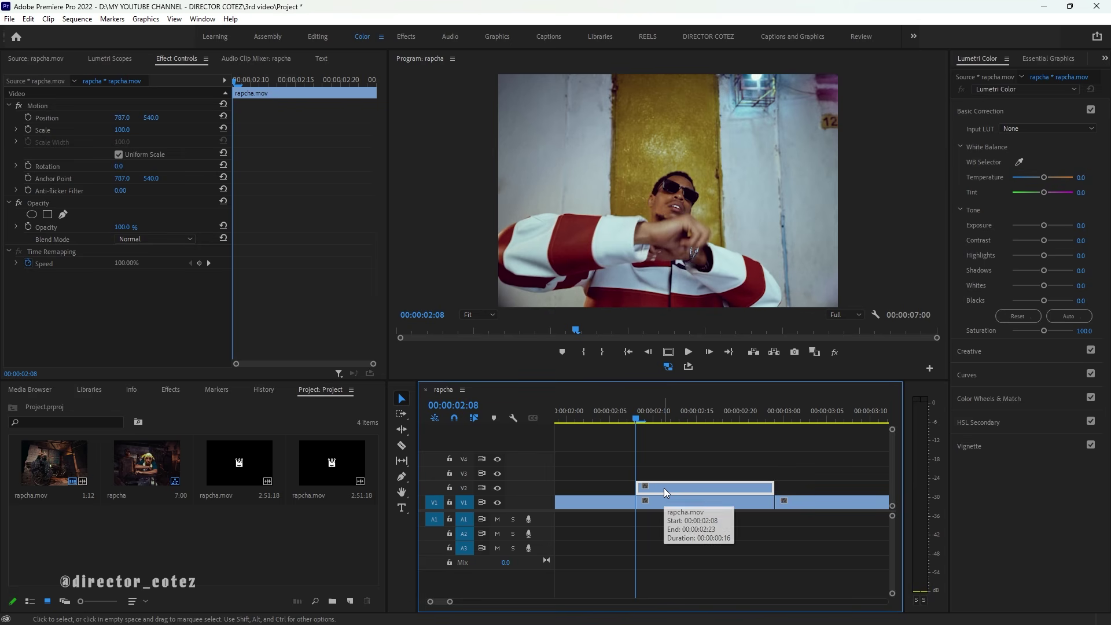
pyautogui.rightClick(675, 489)
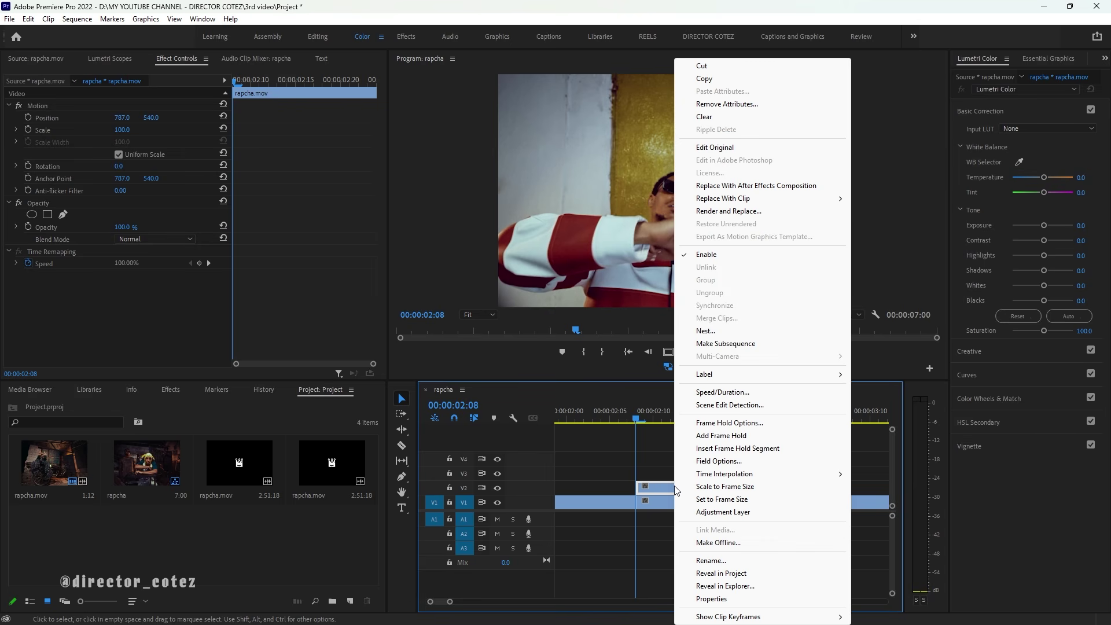
pyautogui.click(722, 435)
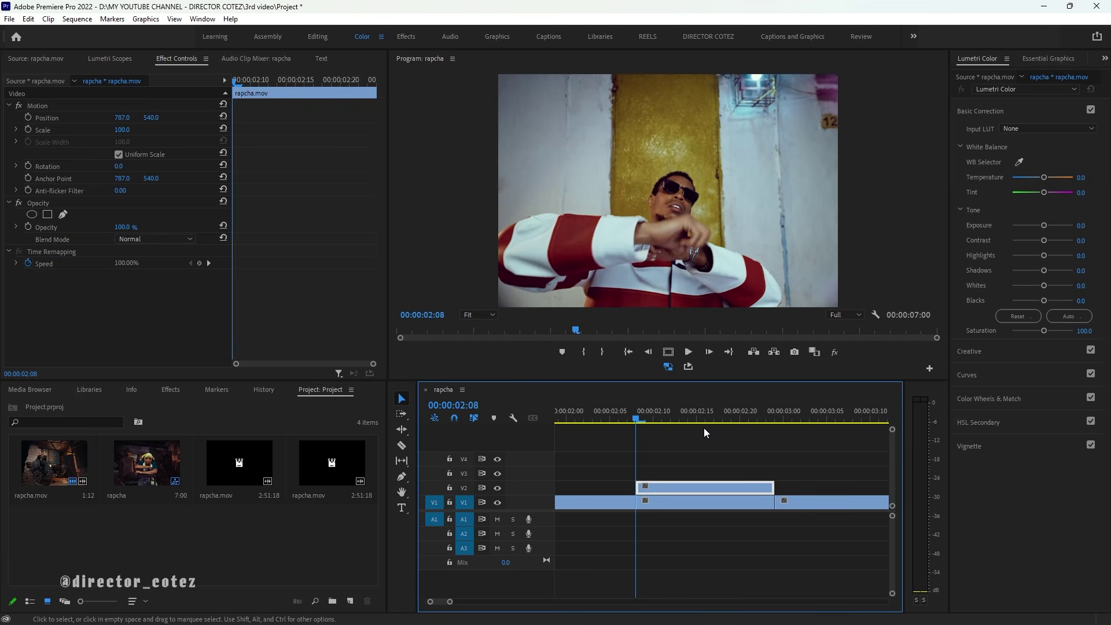
# - Move the playhead eight frames back from the cut before the third clip, to 00:00:02:00
pyautogui.moveTo(636, 418)
pyautogui.mouseDown()
pyautogui.moveTo(801, 429)
pyautogui.moveTo(609, 427)
pyautogui.moveTo(780, 429)
pyautogui.moveTo(636, 416)
pyautogui.mouseUp()
pyautogui.scroll(2, 686, 460)
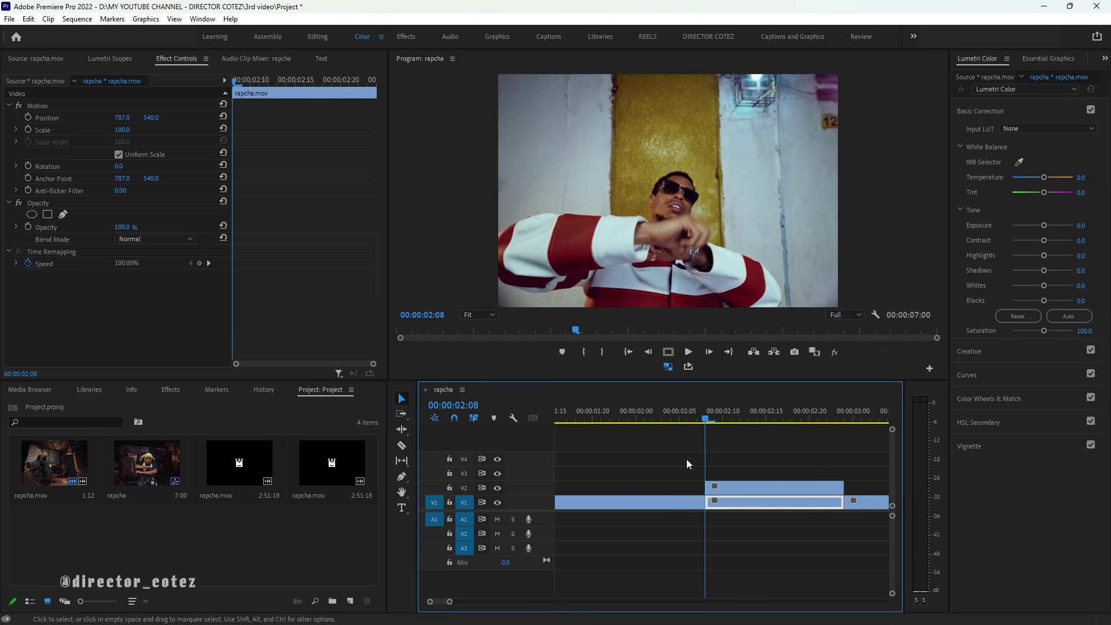
pyautogui.scroll(2, 686, 459)
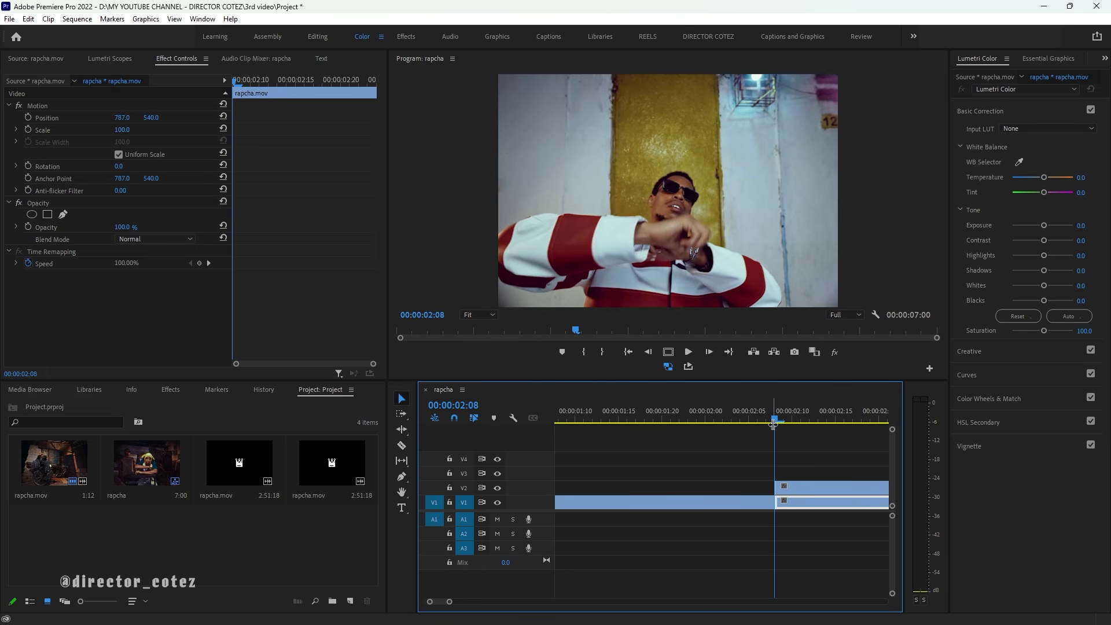
pyautogui.press('Left')
pyautogui.press('Left')
pyautogui.press('Left')
pyautogui.press('Left')
pyautogui.press('Left')
pyautogui.press('Left')
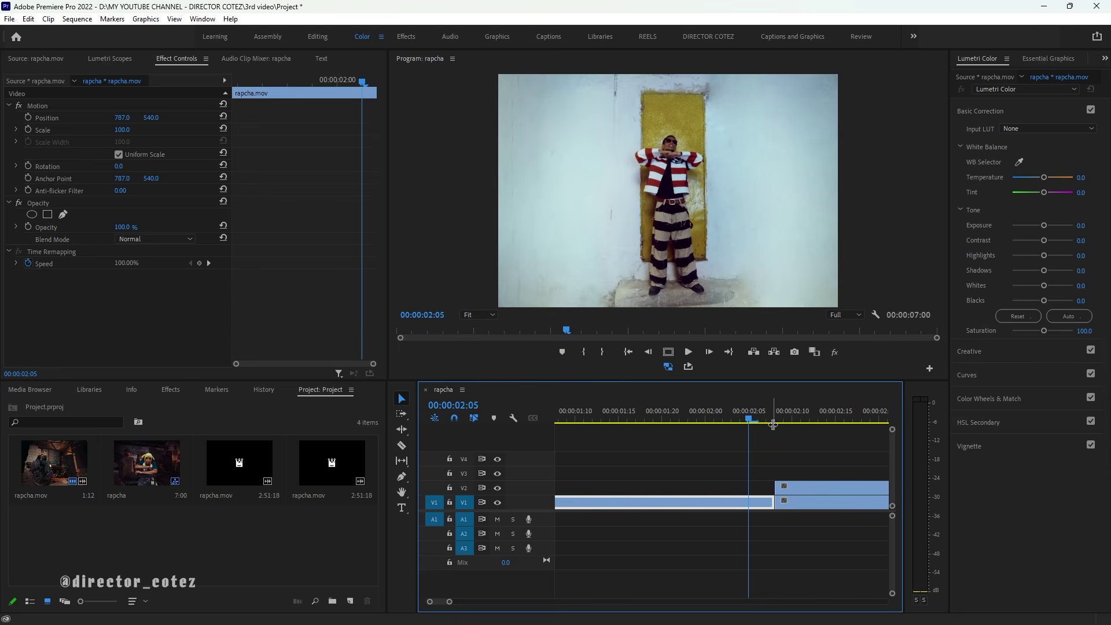
pyautogui.press('Left')
pyautogui.press('Left')
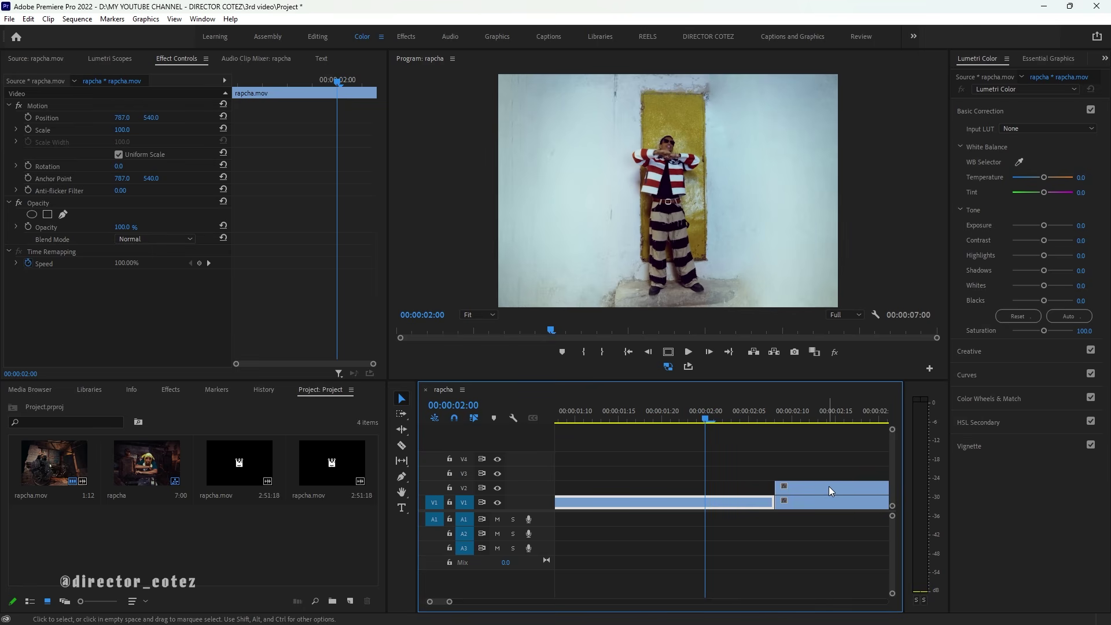
# - Move the frozen clip on V2 to start at 00:00:02:00 and trim its end to the start of the third clip
pyautogui.moveTo(829, 486); pyautogui.dragTo(801, 488)
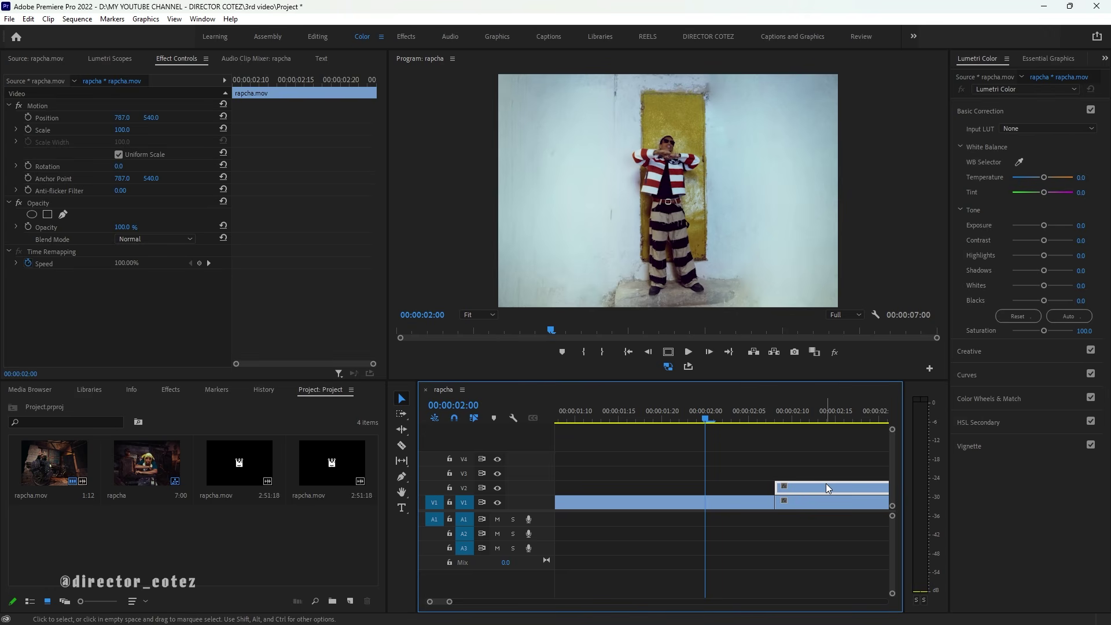
pyautogui.moveTo(834, 487); pyautogui.dragTo(735, 491)
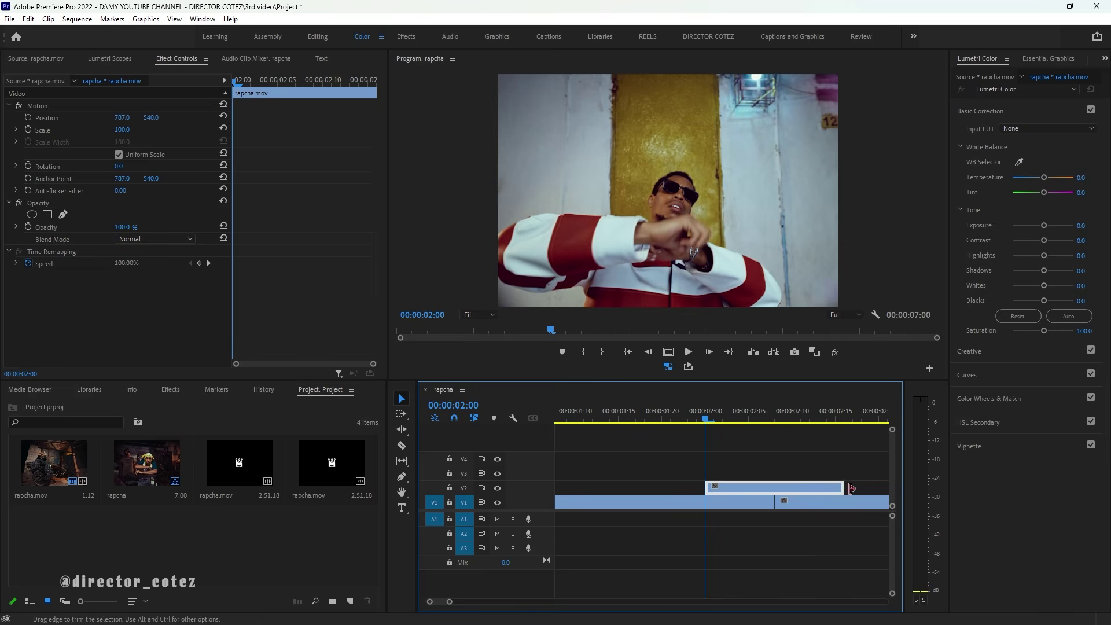
pyautogui.moveTo(842, 487); pyautogui.dragTo(773, 488)
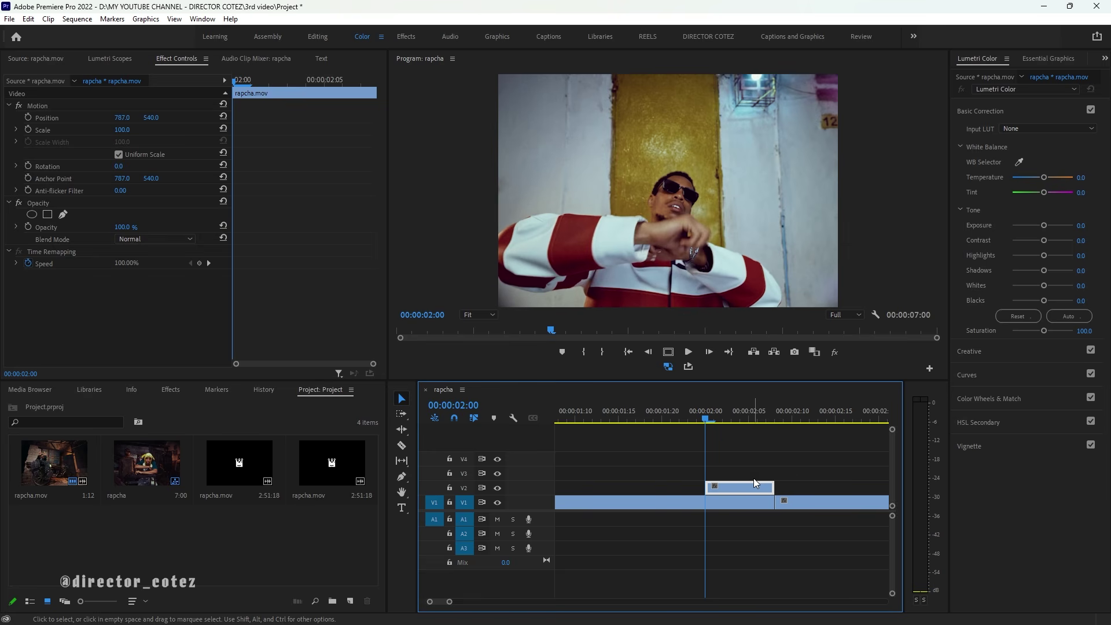
# - Review the transition from the V2 freeze frame into the third clip, return to 00:00:02:00 and select the frozen clip
pyautogui.scroll(-1, 753, 478)
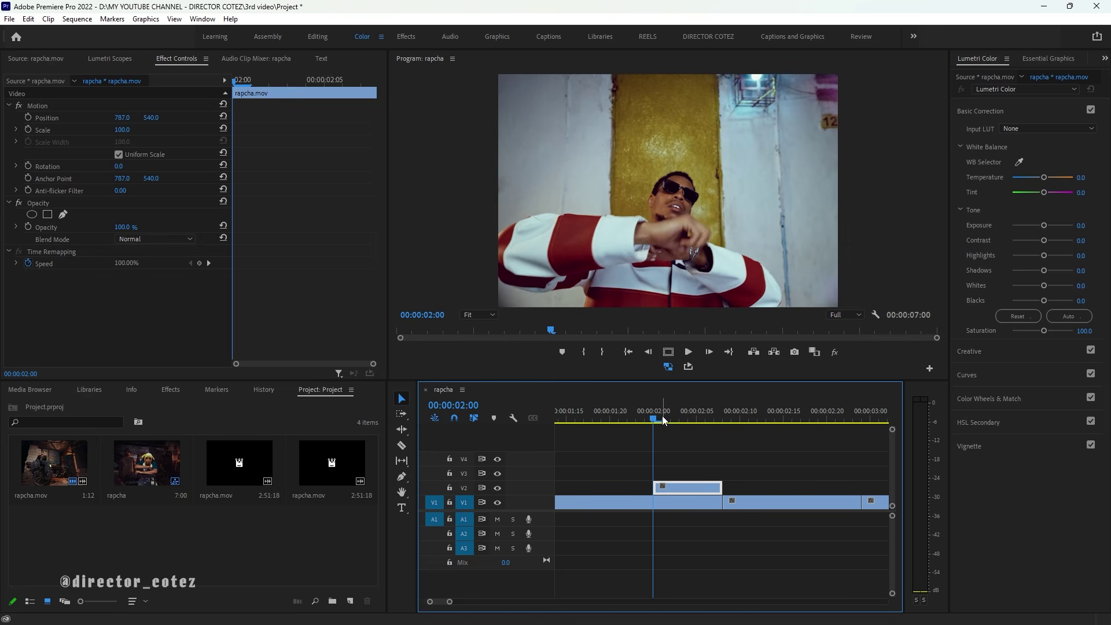
pyautogui.moveTo(661, 415); pyautogui.dragTo(767, 447)
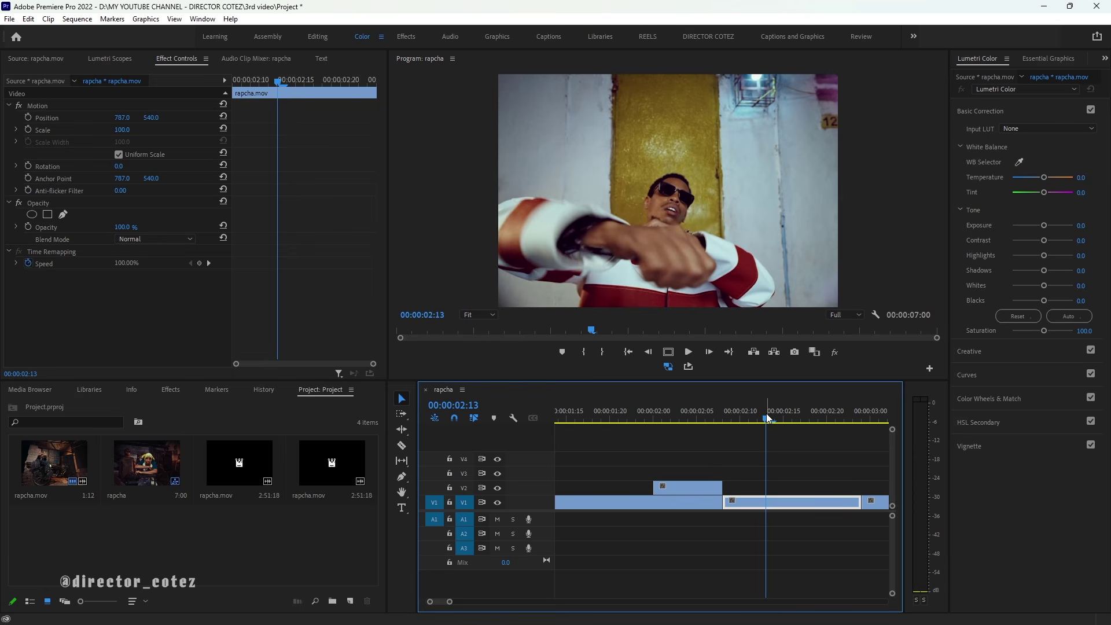
pyautogui.moveTo(766, 413); pyautogui.dragTo(654, 420)
pyautogui.click(683, 490)
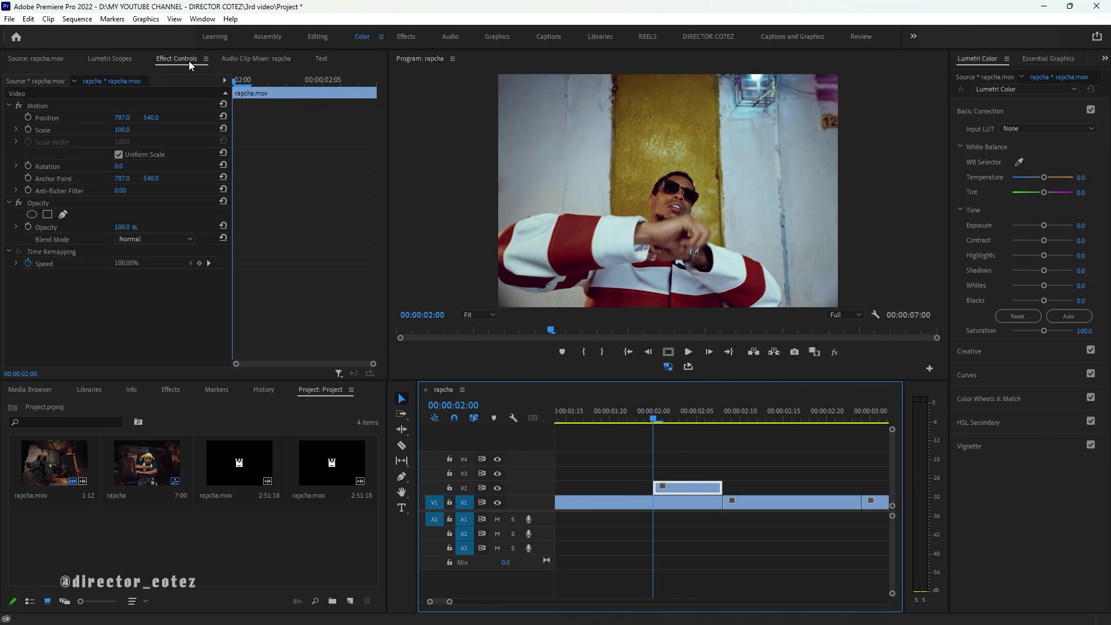
pyautogui.click(37, 201)
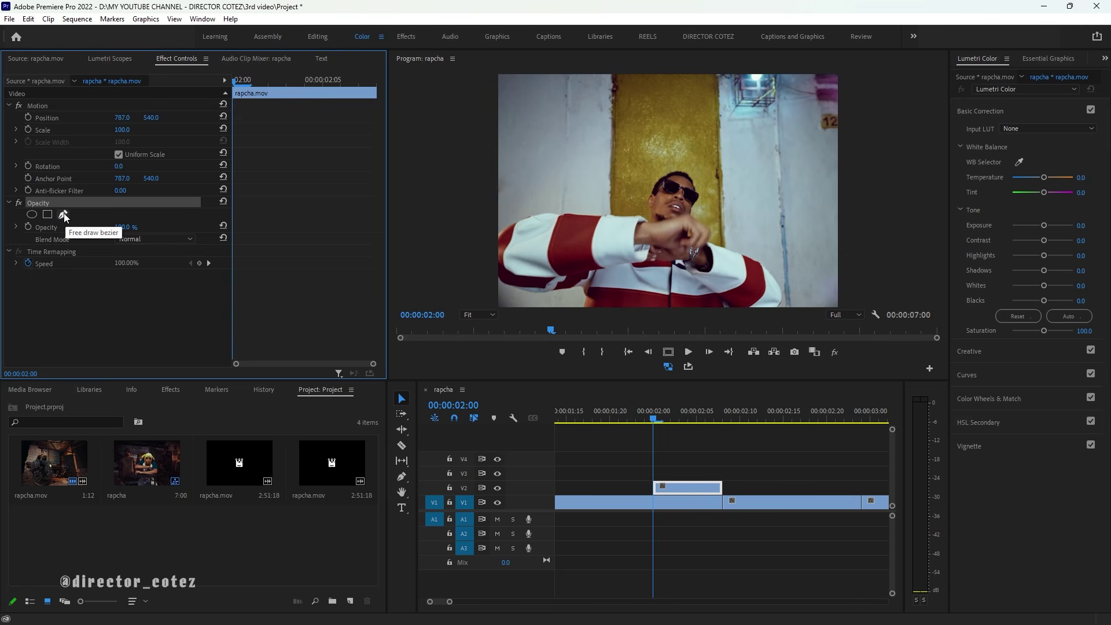
pyautogui.click(32, 215)
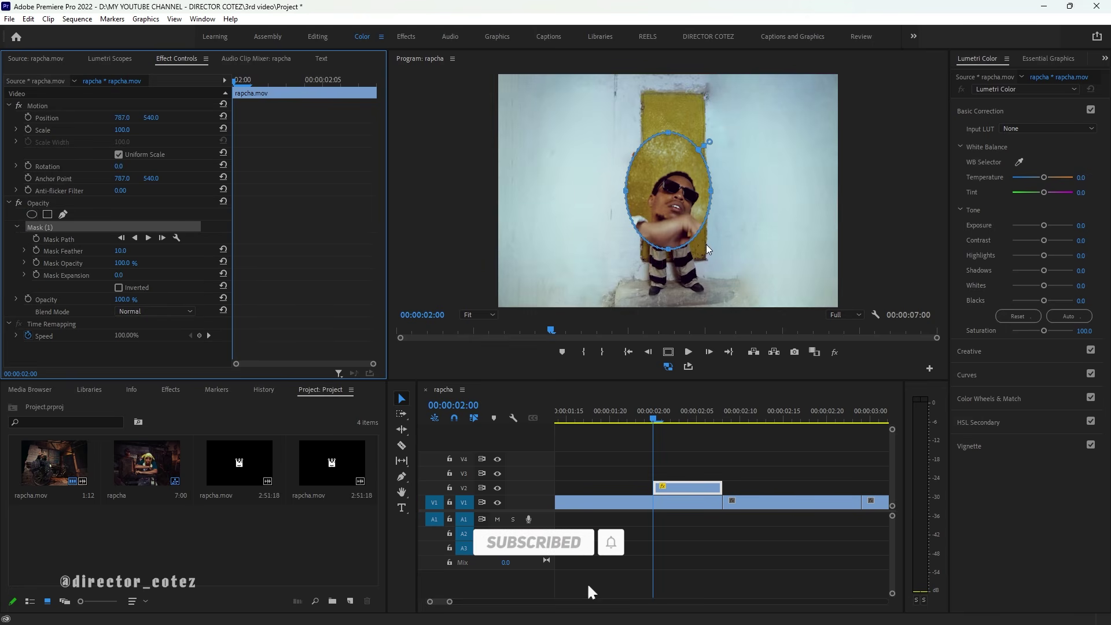
pyautogui.moveTo(671, 209); pyautogui.dragTo(676, 240)
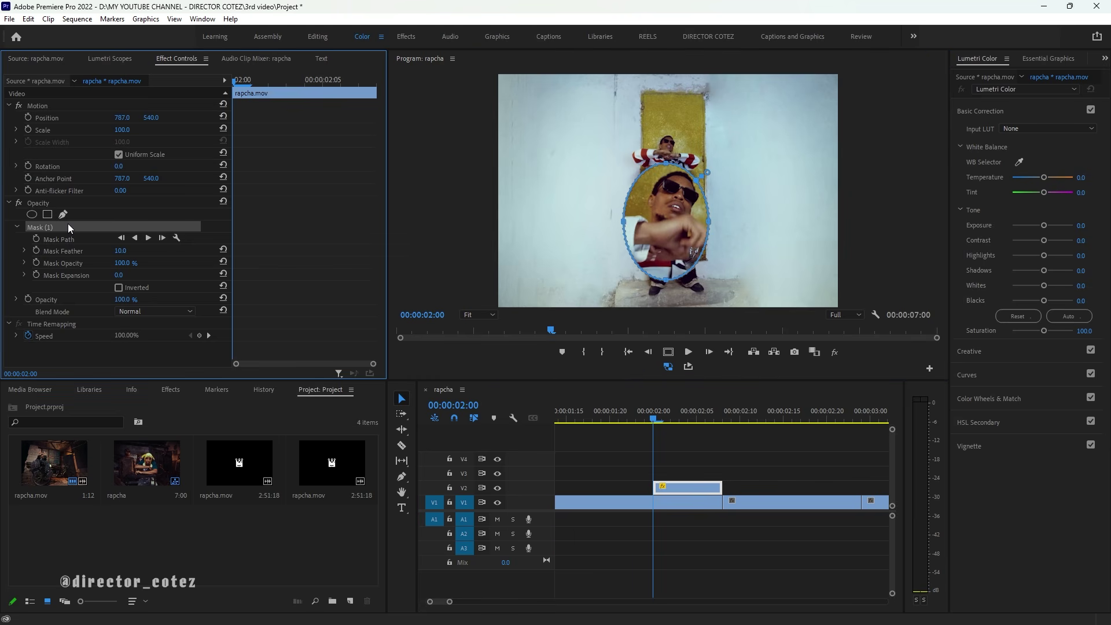
pyautogui.press('Delete')
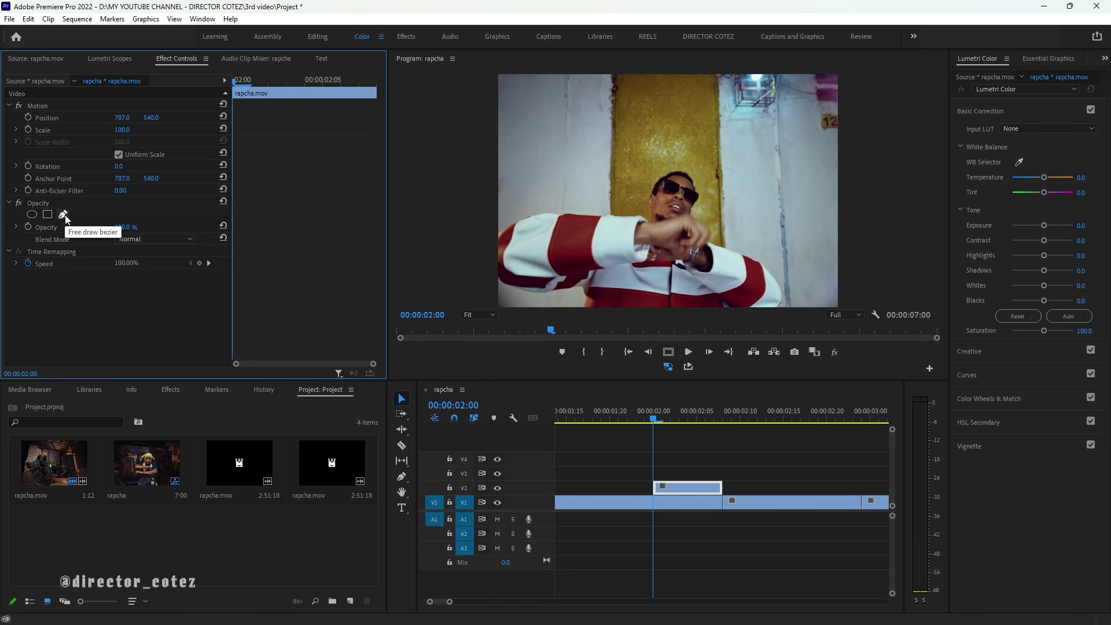
# - Start a free-draw bezier opacity mask on the frozen clip, tracing from the top of the man's hair down the left side to his neck
pyautogui.click(64, 214)
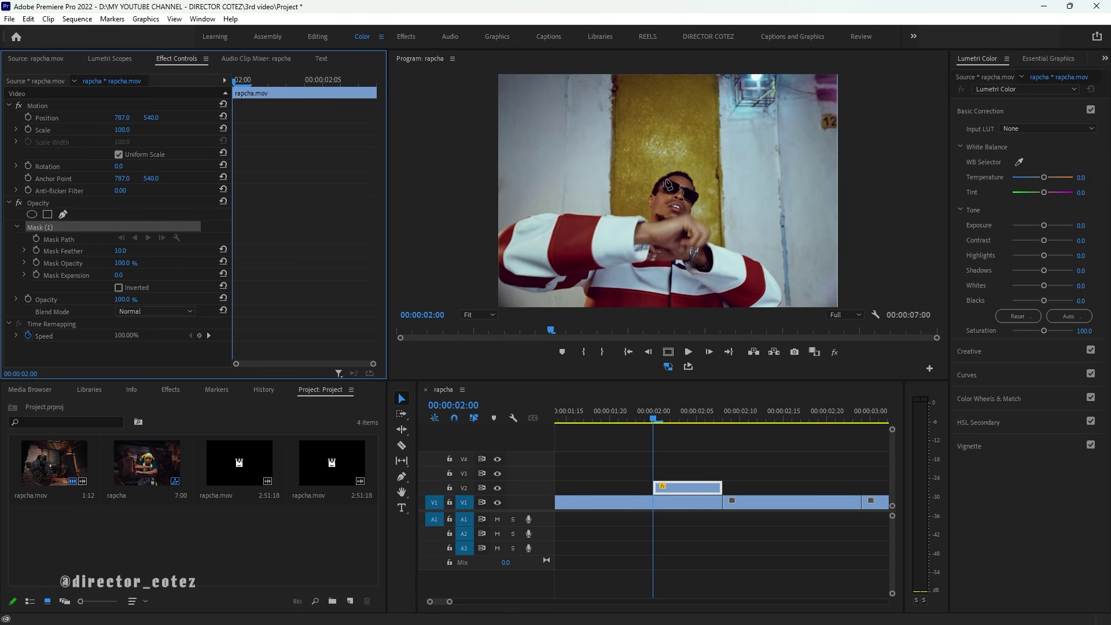
pyautogui.click(490, 315)
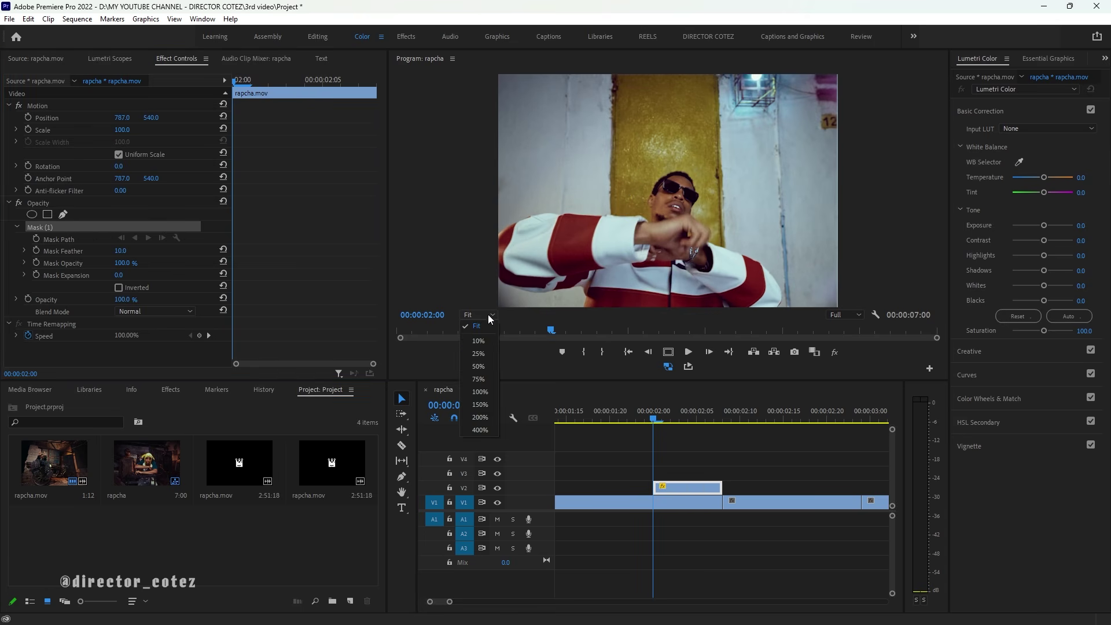
pyautogui.click(480, 391)
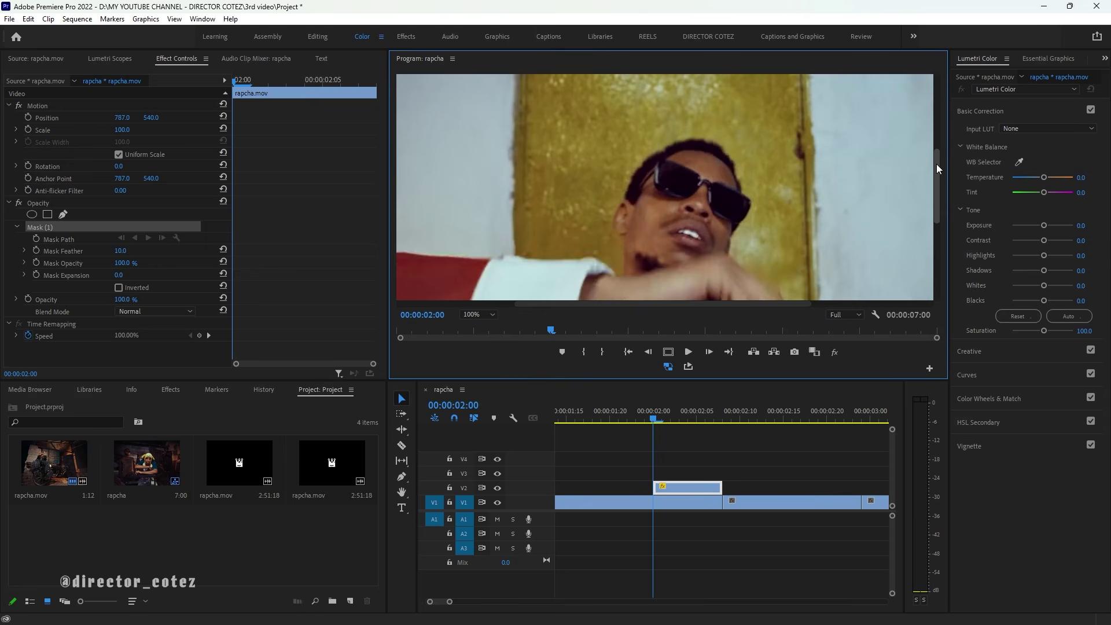
pyautogui.moveTo(937, 165); pyautogui.dragTo(936, 174)
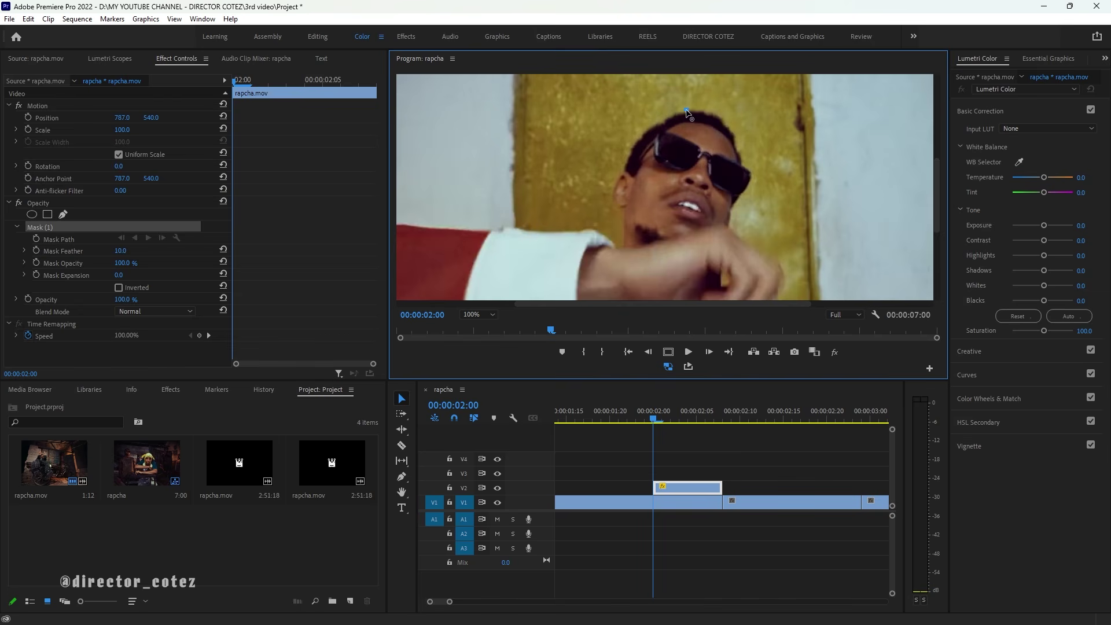
pyautogui.click(668, 118)
pyautogui.click(643, 131)
pyautogui.moveTo(630, 155); pyautogui.dragTo(630, 152)
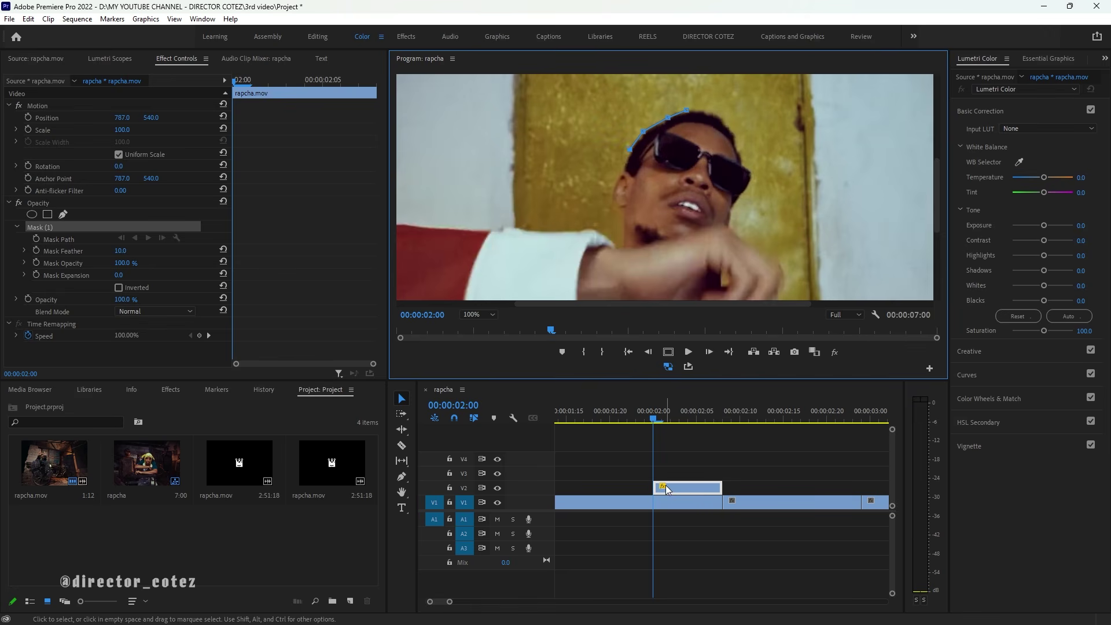
pyautogui.click(624, 169)
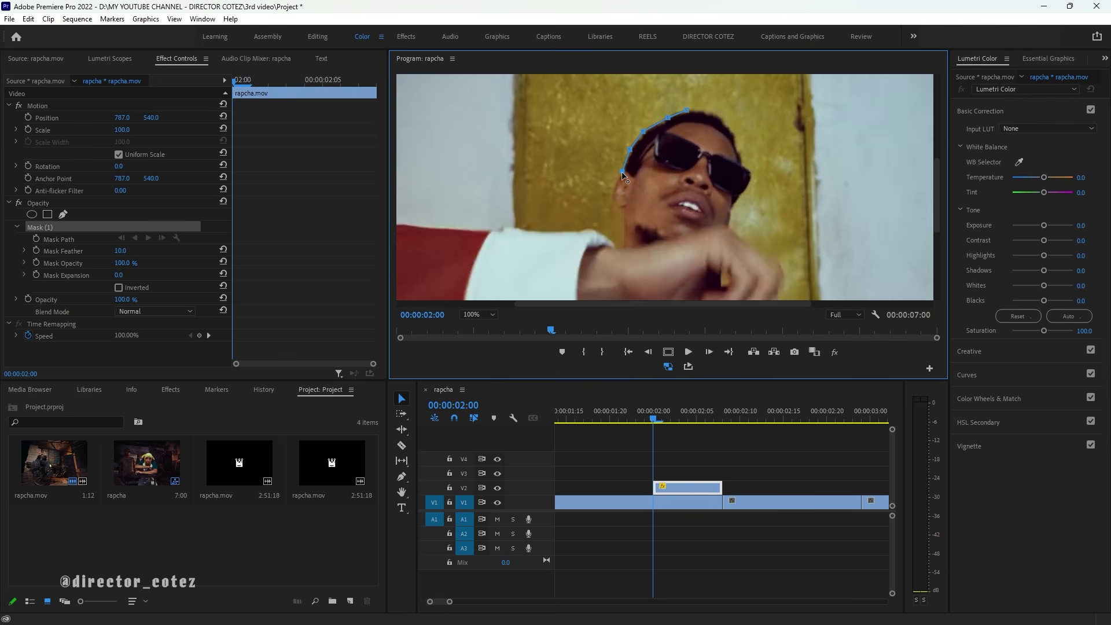
pyautogui.click(613, 188)
pyautogui.click(613, 208)
pyautogui.click(623, 217)
pyautogui.click(624, 229)
# - Continue the mask path from the neck along the upper edge of the left sleeve's white cuff and onto the red stripe
pyautogui.click(606, 238)
pyautogui.moveTo(578, 233); pyautogui.dragTo(565, 236)
pyautogui.hotkey('ctrl', 'z')
pyautogui.click(531, 229)
pyautogui.click(501, 227)
pyautogui.click(472, 231)
pyautogui.click(435, 228)
# - Extend the mask path along the rest of the left sleeve's upper edge to just past the picture's left border
pyautogui.click(478, 314)
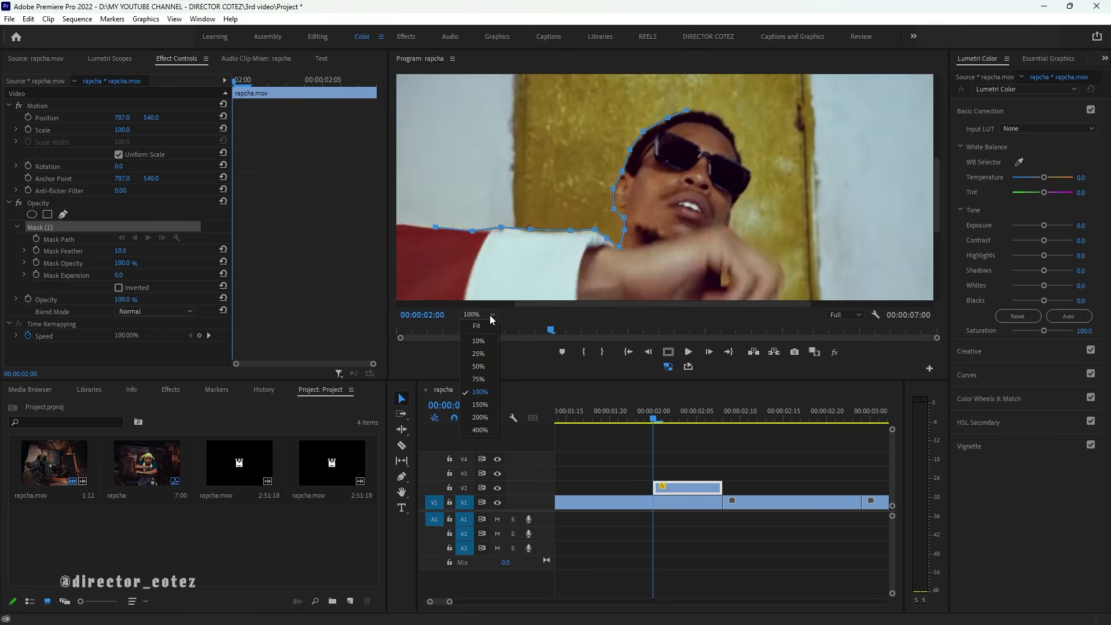
pyautogui.click(550, 303)
pyautogui.moveTo(550, 303); pyautogui.dragTo(434, 303)
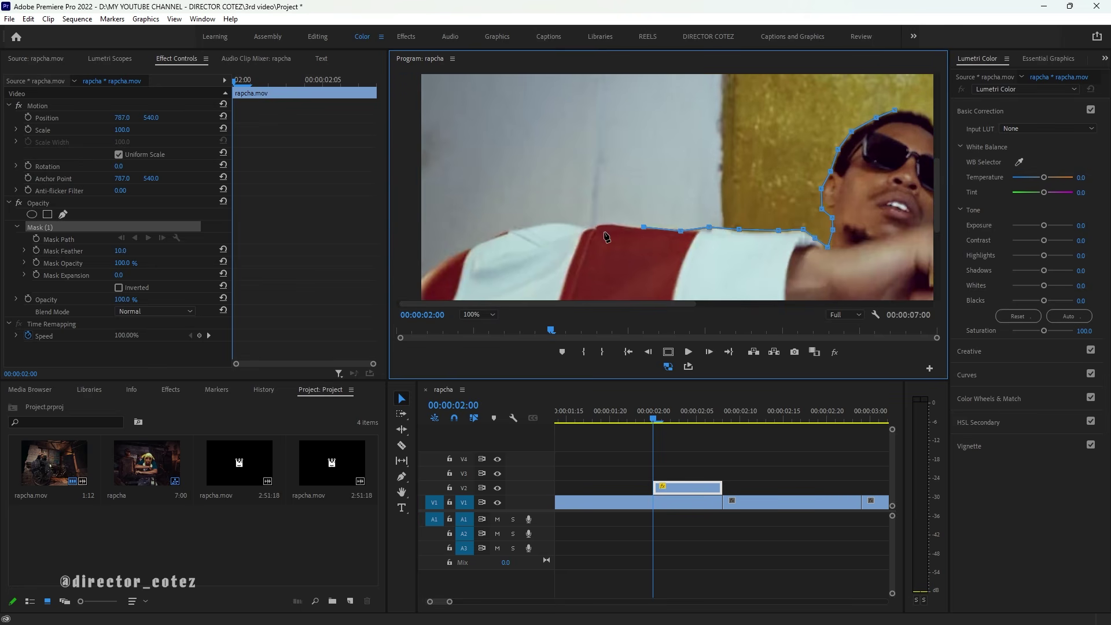
pyautogui.click(605, 223)
pyautogui.click(582, 227)
pyautogui.click(552, 224)
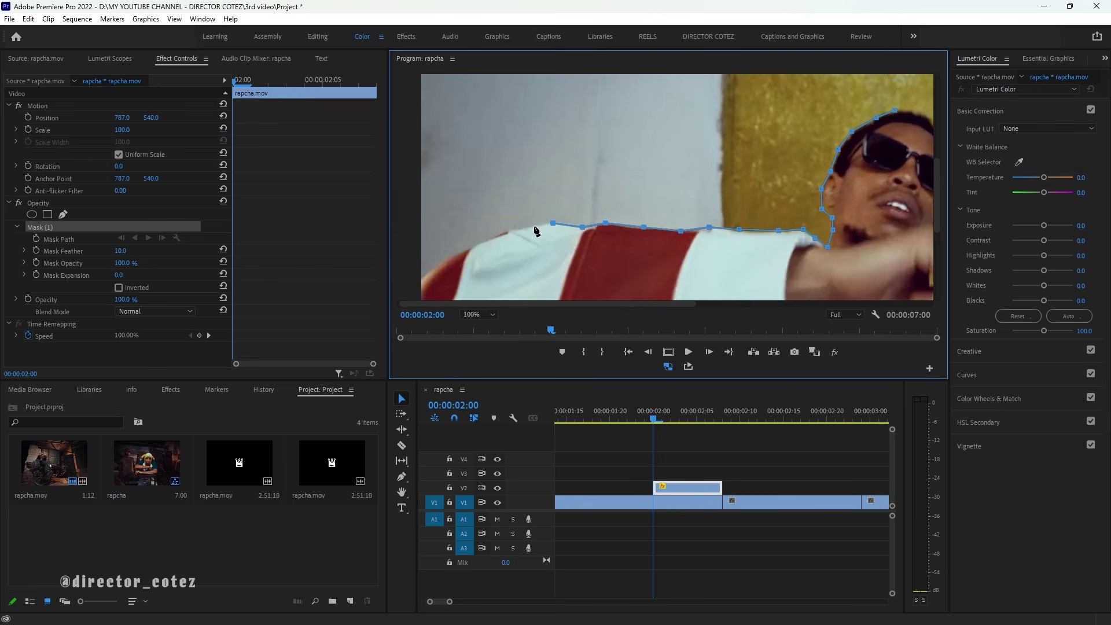
pyautogui.click(484, 238)
pyautogui.click(454, 253)
pyautogui.click(431, 271)
pyautogui.click(418, 281)
# - Trace the mask around the bent elbow, passing just outside the picture's left border and onto the sleeve's underside
pyautogui.moveTo(936, 193); pyautogui.dragTo(938, 255)
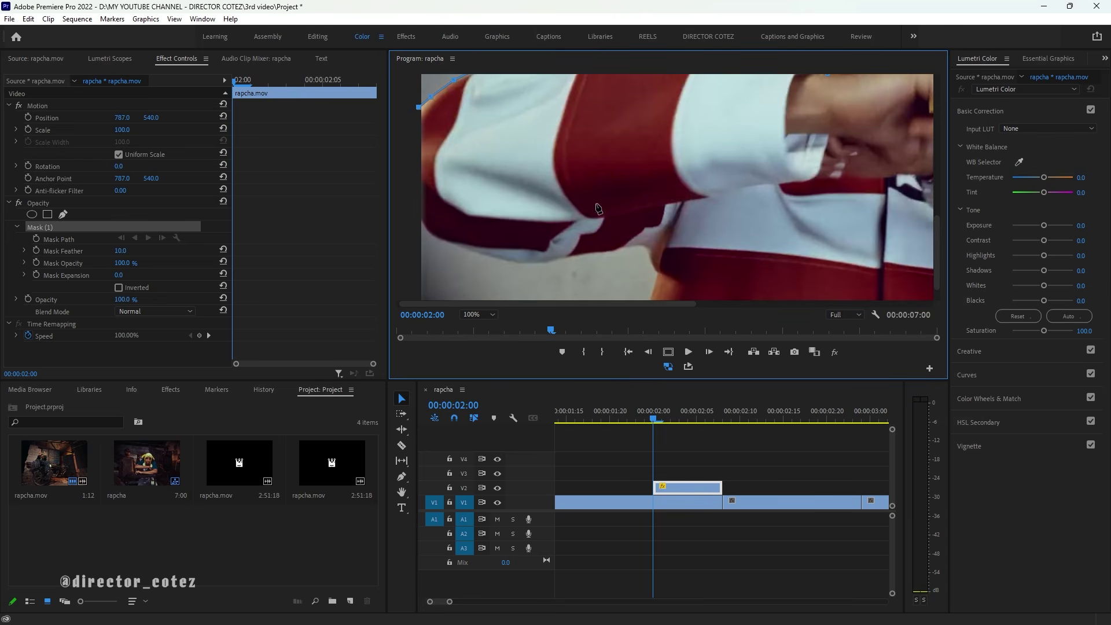
pyautogui.click(412, 153)
pyautogui.click(407, 188)
pyautogui.click(412, 216)
pyautogui.click(425, 228)
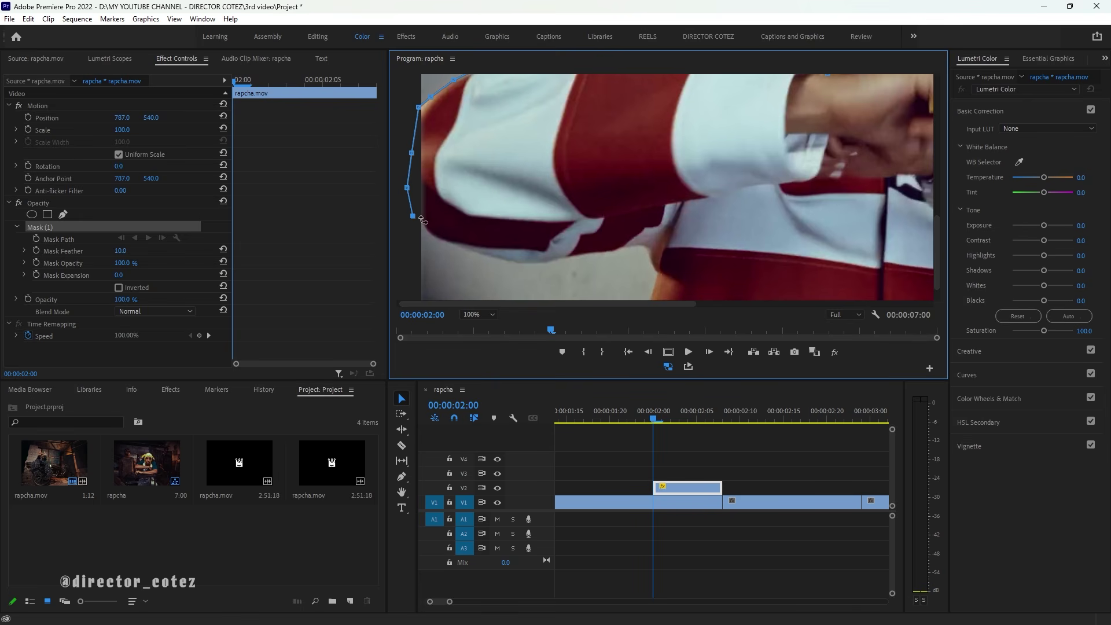
pyautogui.click(443, 243)
pyautogui.click(465, 250)
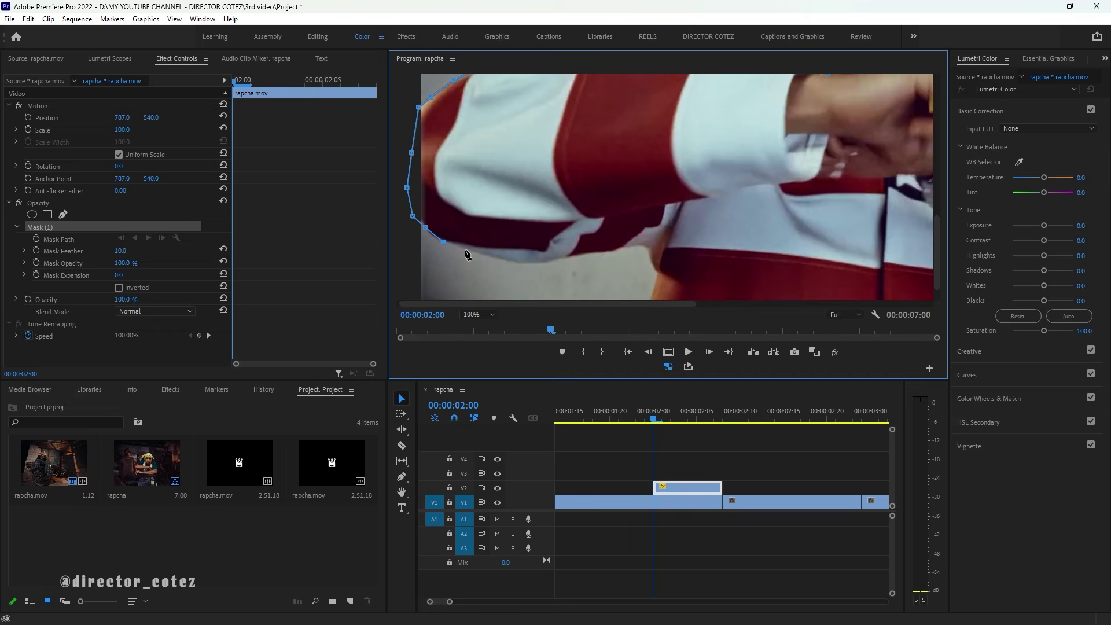
# - Trace the mask along the underside of the left sleeve to the torso and down the man's side
pyautogui.click(494, 260)
pyautogui.click(524, 264)
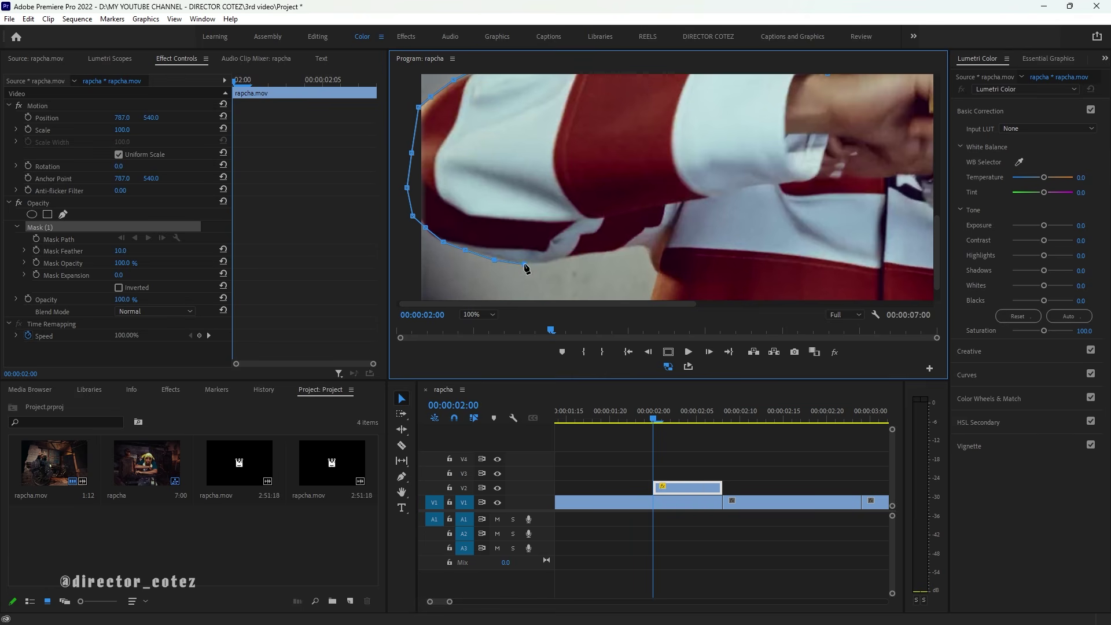
pyautogui.click(554, 261)
pyautogui.click(586, 254)
pyautogui.click(615, 252)
pyautogui.click(630, 245)
pyautogui.click(647, 251)
pyautogui.click(654, 269)
# - Run the mask path just below the picture's bottom border, from the man's side across to the right sleeve
pyautogui.moveTo(936, 227); pyautogui.dragTo(936, 291)
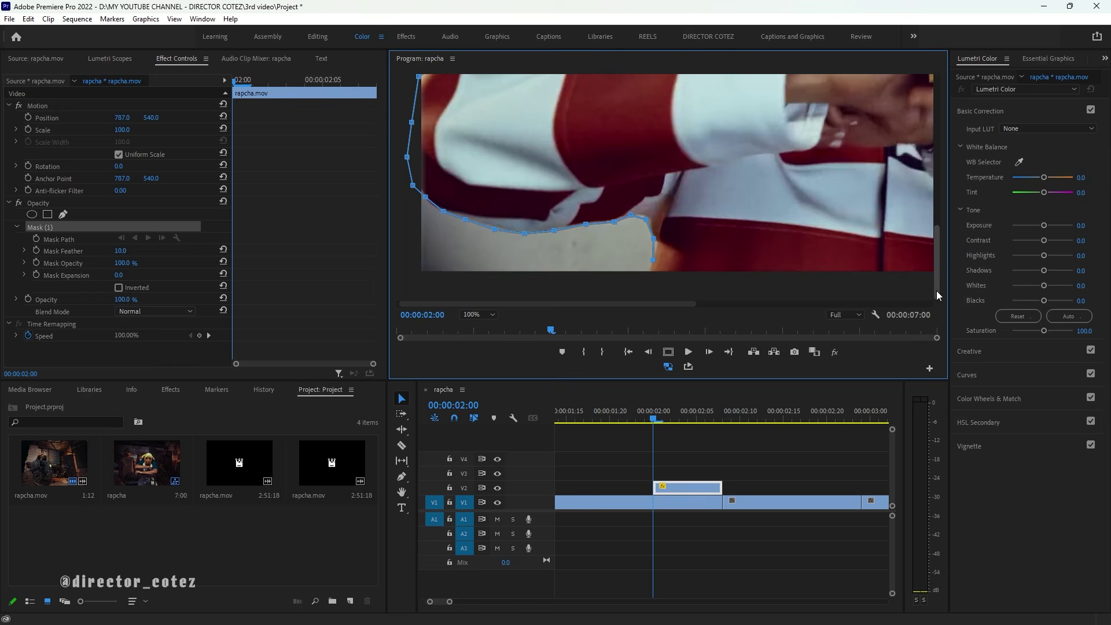
pyautogui.click(644, 284)
pyautogui.click(841, 284)
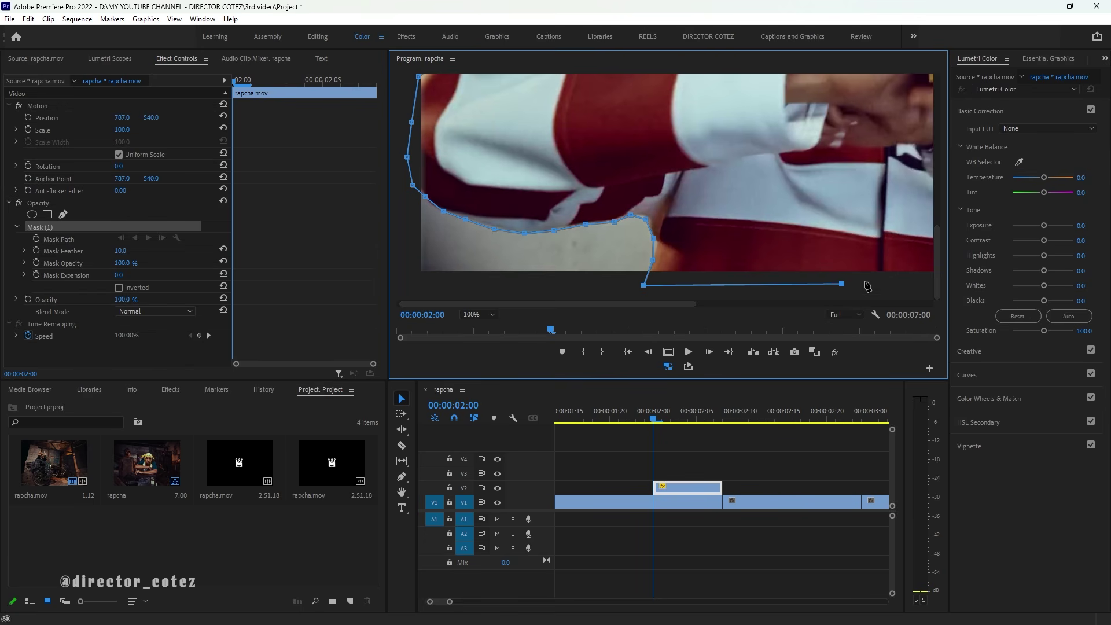
pyautogui.moveTo(674, 304); pyautogui.dragTo(841, 303)
pyautogui.click(709, 287)
pyautogui.click(818, 283)
pyautogui.click(857, 274)
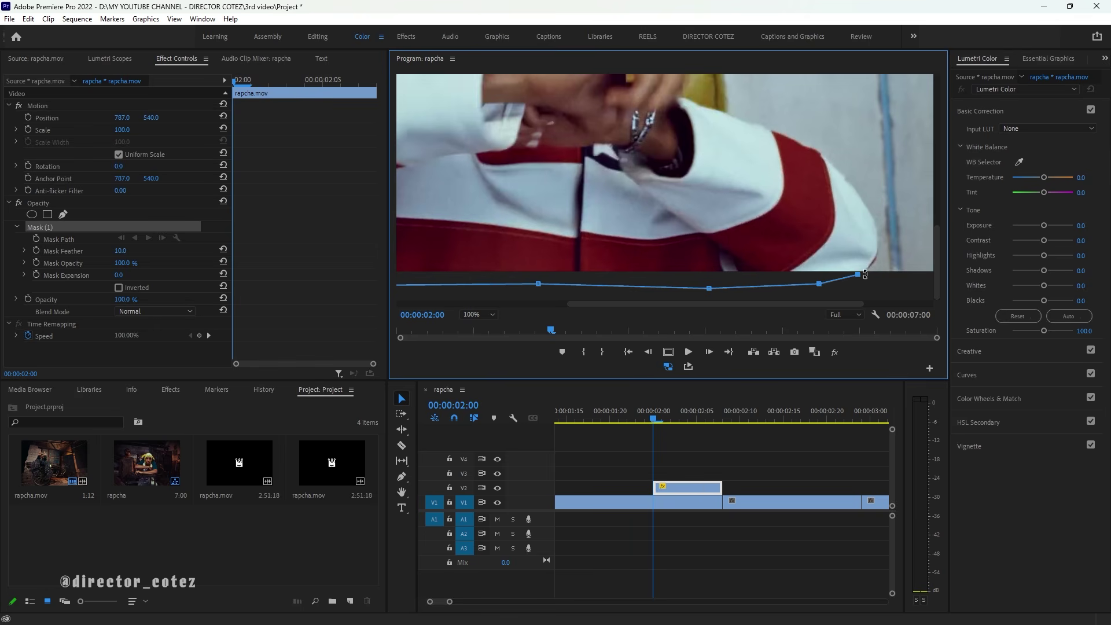
# - Trace the mask up the outer edge of the right sleeve, from the elbow to the cuff beside the hands
pyautogui.click(871, 267)
pyautogui.click(878, 247)
pyautogui.click(876, 221)
pyautogui.click(863, 198)
pyautogui.click(848, 178)
pyautogui.click(827, 156)
pyautogui.click(804, 145)
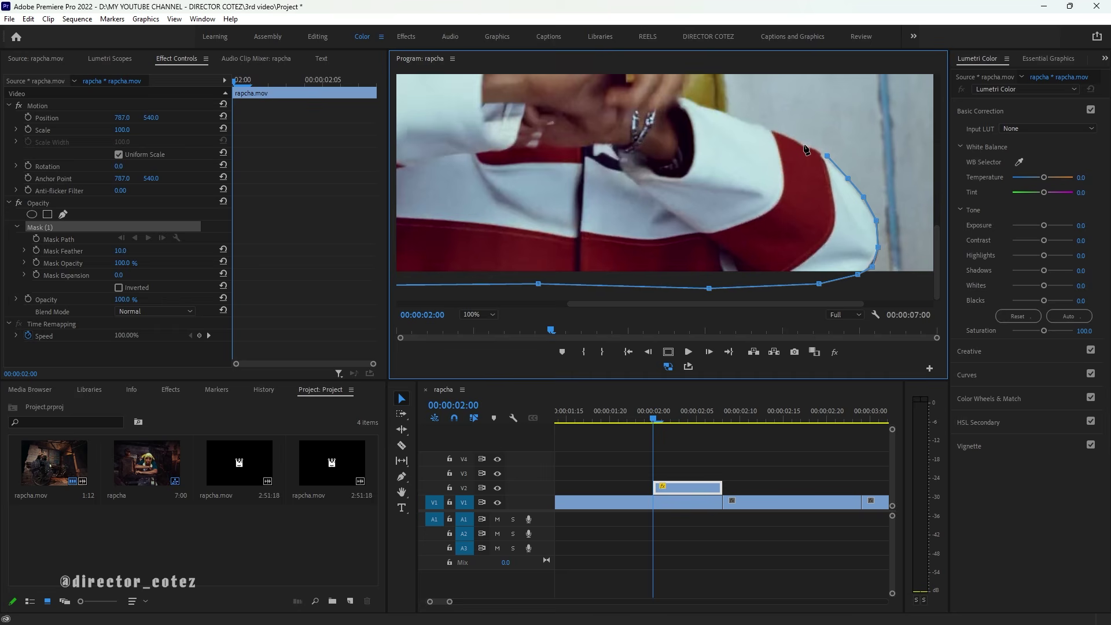
pyautogui.click(771, 128)
pyautogui.click(739, 118)
pyautogui.moveTo(936, 235); pyautogui.dragTo(929, 197)
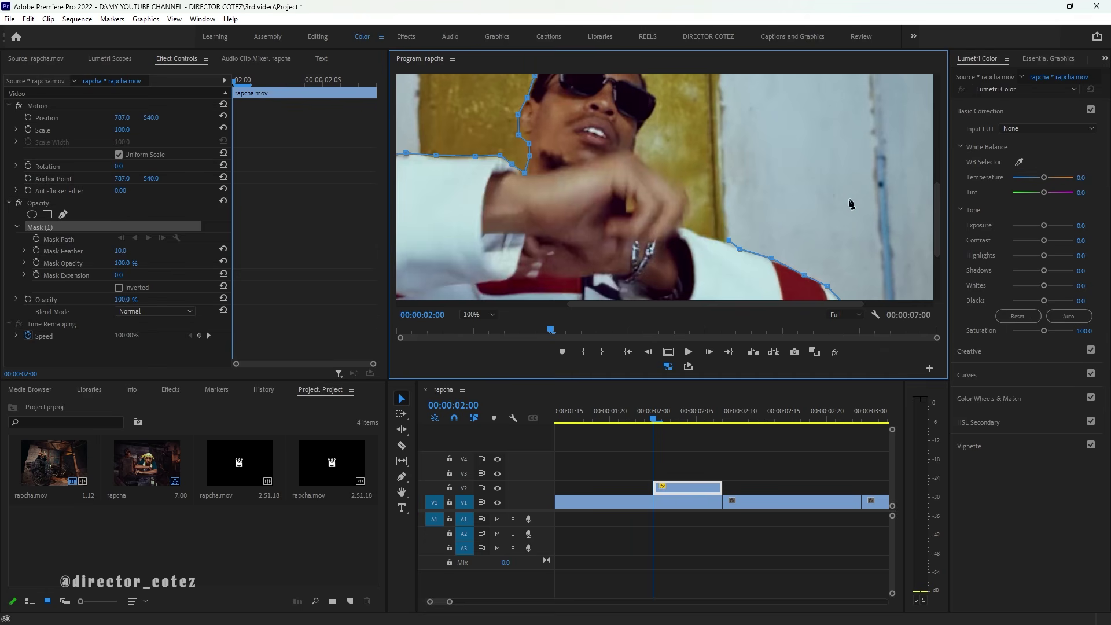
pyautogui.click(729, 243)
pyautogui.click(690, 231)
# - Trace the mask from the right cuff around the outer edge of the raised hand and over the knuckles
pyautogui.click(492, 314)
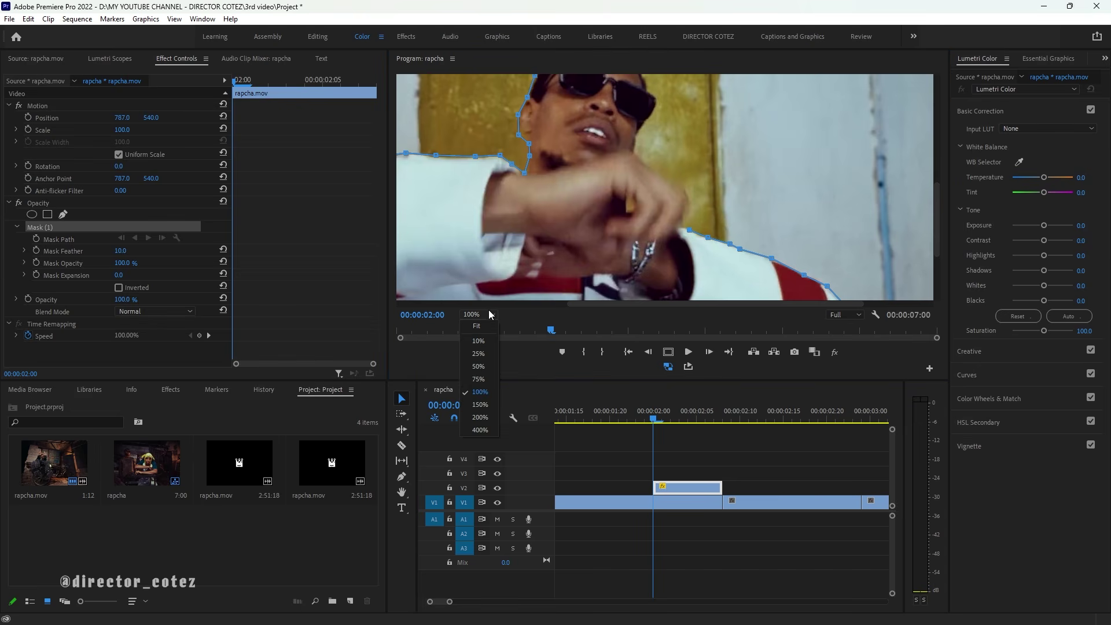
pyautogui.click(479, 405)
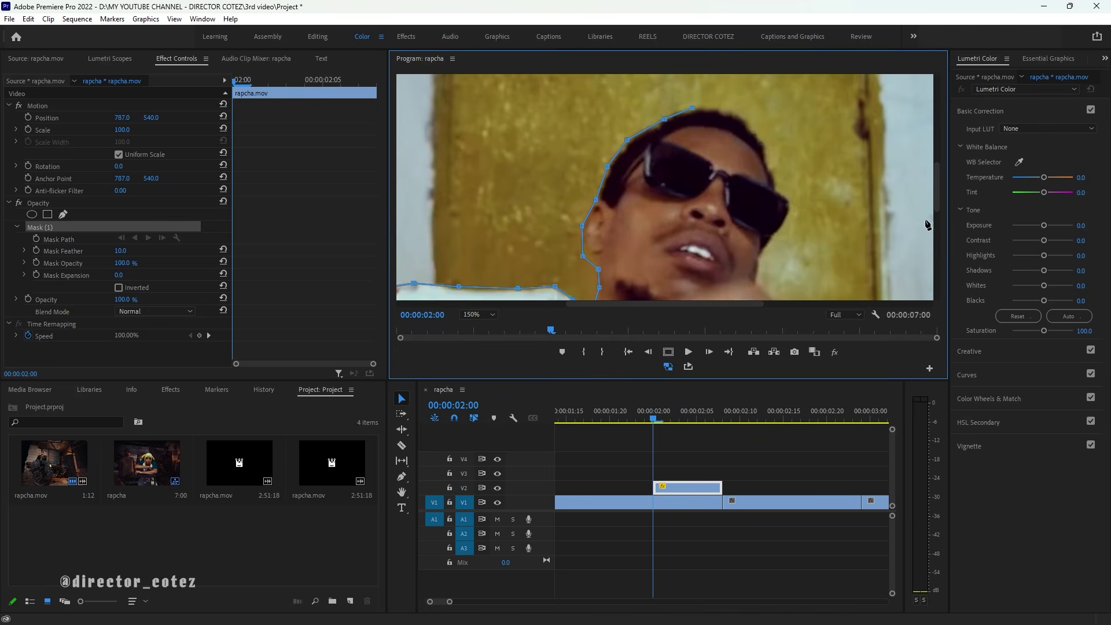
pyautogui.moveTo(936, 187); pyautogui.dragTo(935, 254)
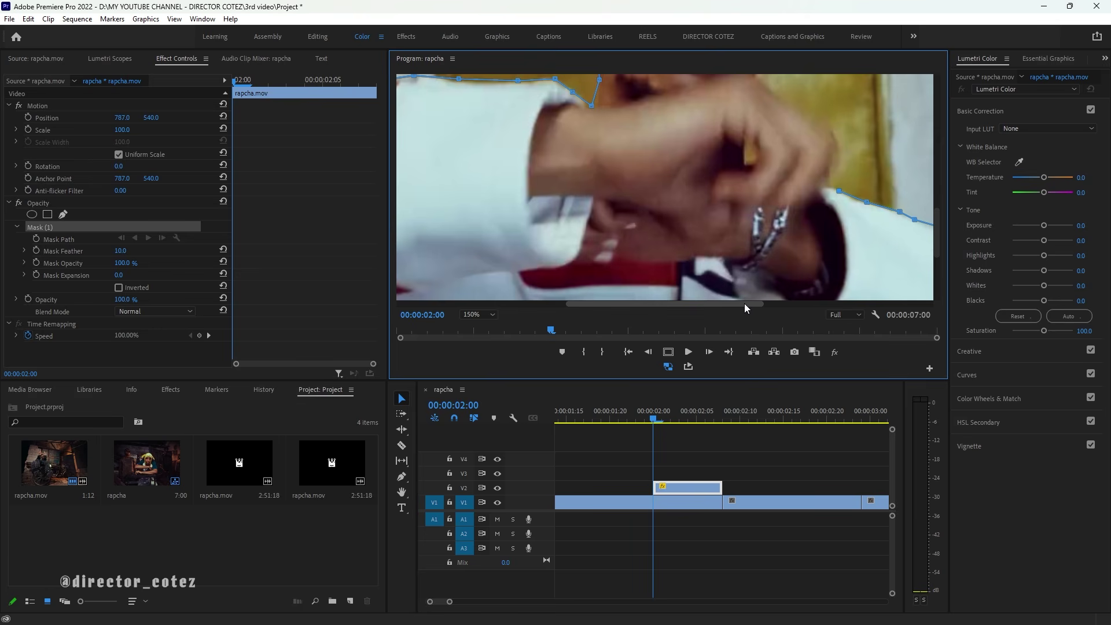
pyautogui.moveTo(750, 307); pyautogui.dragTo(784, 308)
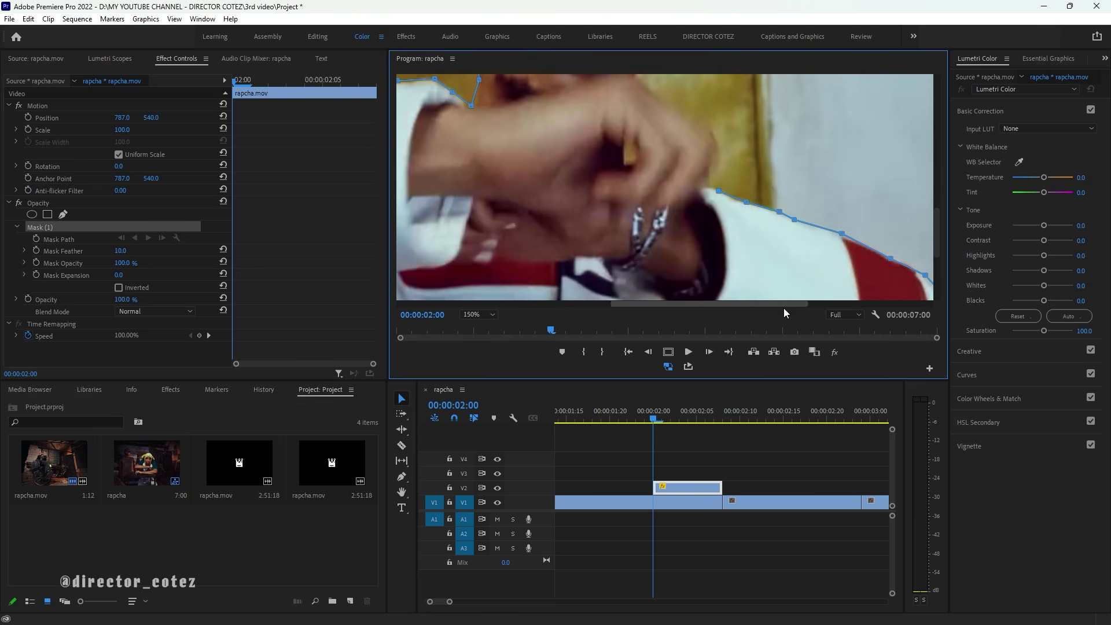
pyautogui.click(705, 183)
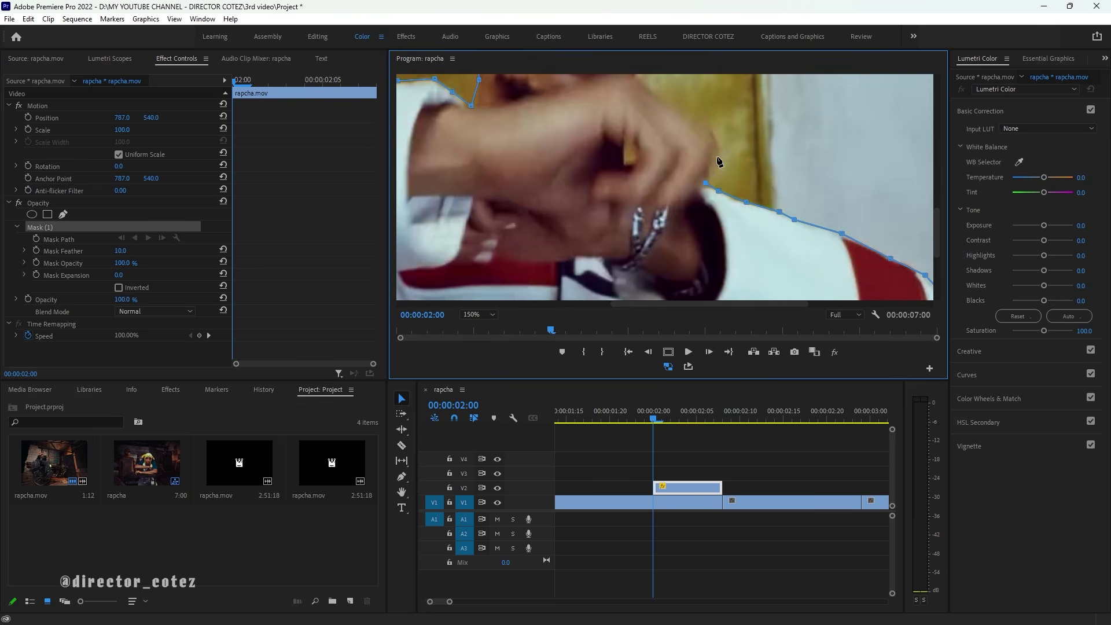
pyautogui.click(718, 159)
pyautogui.click(717, 137)
pyautogui.click(704, 123)
pyautogui.click(676, 107)
# - Continue the mask path from the hand up the right side of the face, around the jaw and the sunglasses
pyautogui.moveTo(937, 220); pyautogui.dragTo(934, 197)
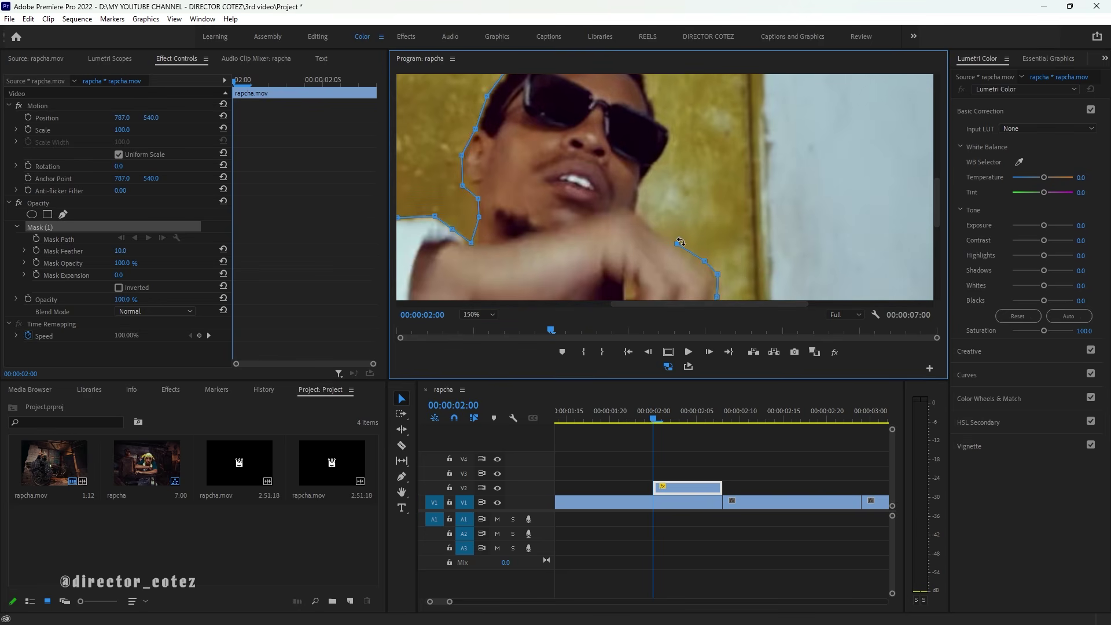
pyautogui.click(660, 233)
pyautogui.click(640, 215)
pyautogui.click(637, 198)
pyautogui.click(643, 181)
pyautogui.click(654, 165)
pyautogui.click(665, 147)
pyautogui.click(659, 121)
# - Trace the mask over the right side and top of the hair, close the path at its starting point, and fit the picture in view
pyautogui.moveTo(936, 196); pyautogui.dragTo(935, 165)
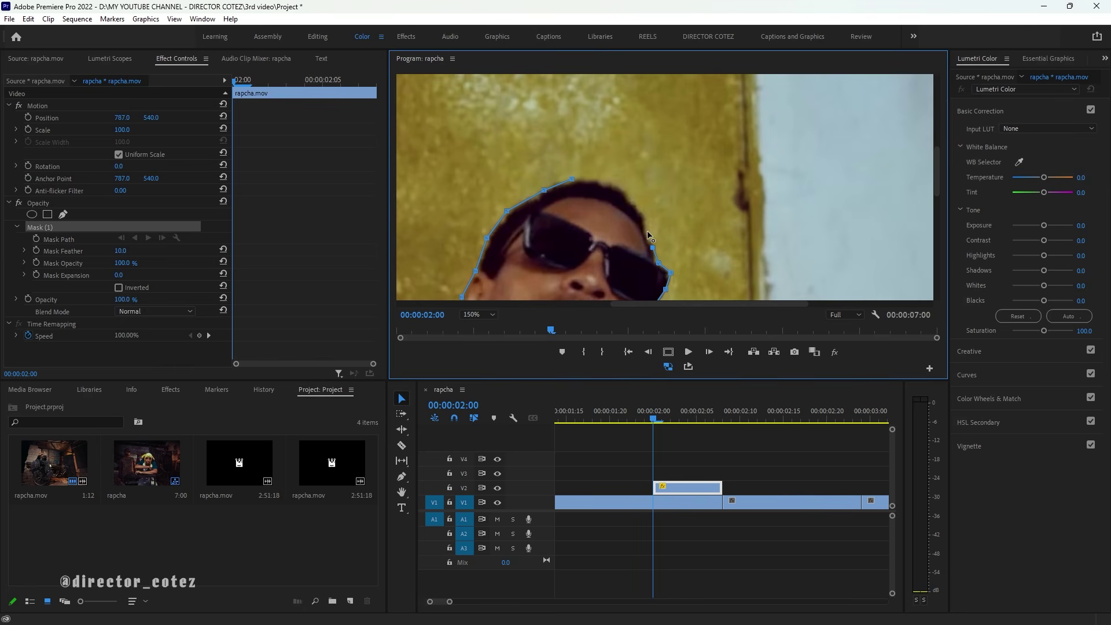
pyautogui.click(644, 213)
pyautogui.click(631, 198)
pyautogui.click(614, 186)
pyautogui.click(593, 179)
pyautogui.click(571, 182)
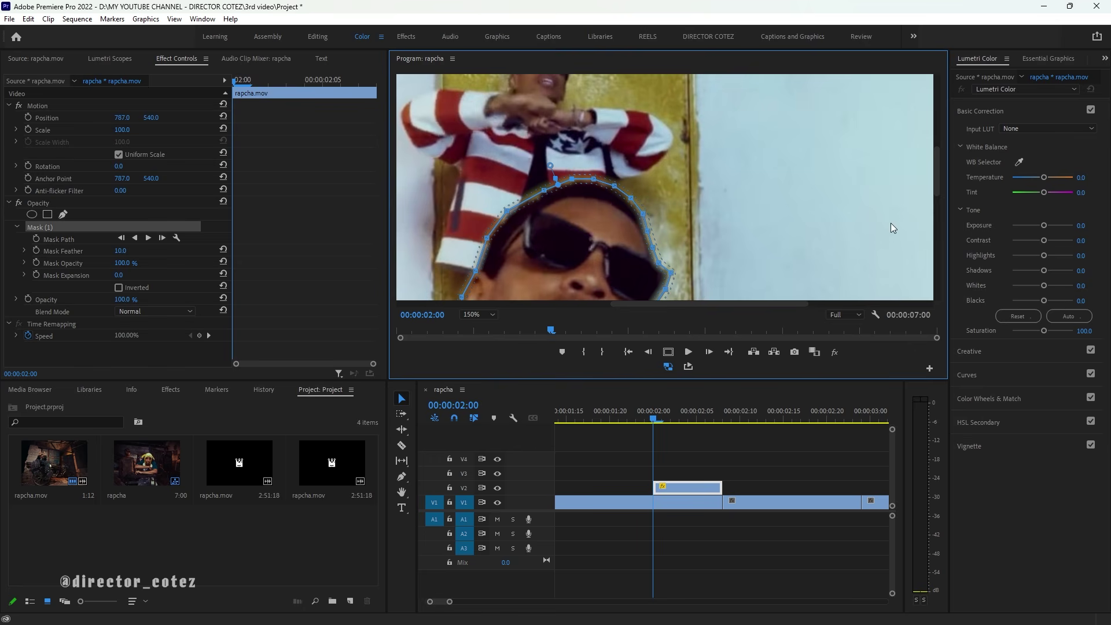
pyautogui.click(476, 315)
pyautogui.click(470, 327)
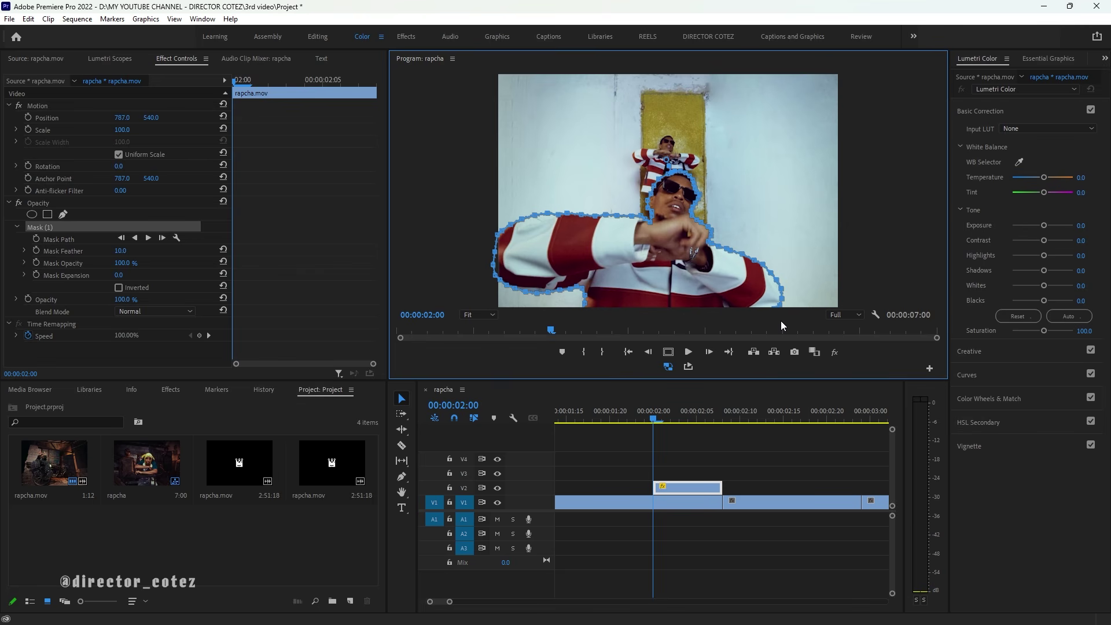
# - Set the mask feather of the frozen clip on V2 to 4.0
pyautogui.click(43, 220)
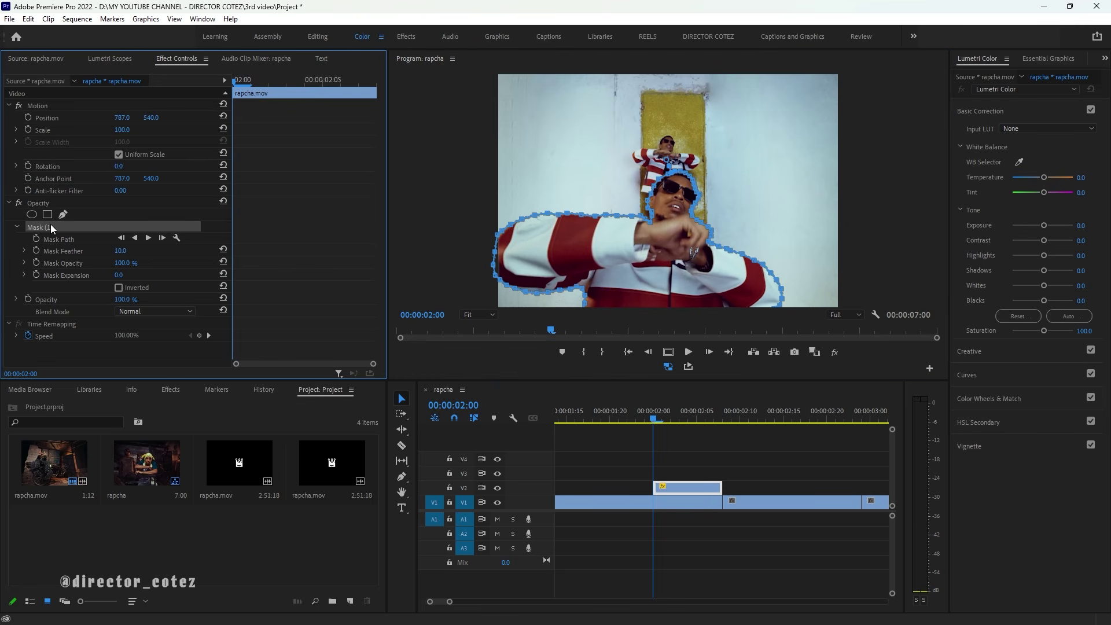
pyautogui.click(695, 457)
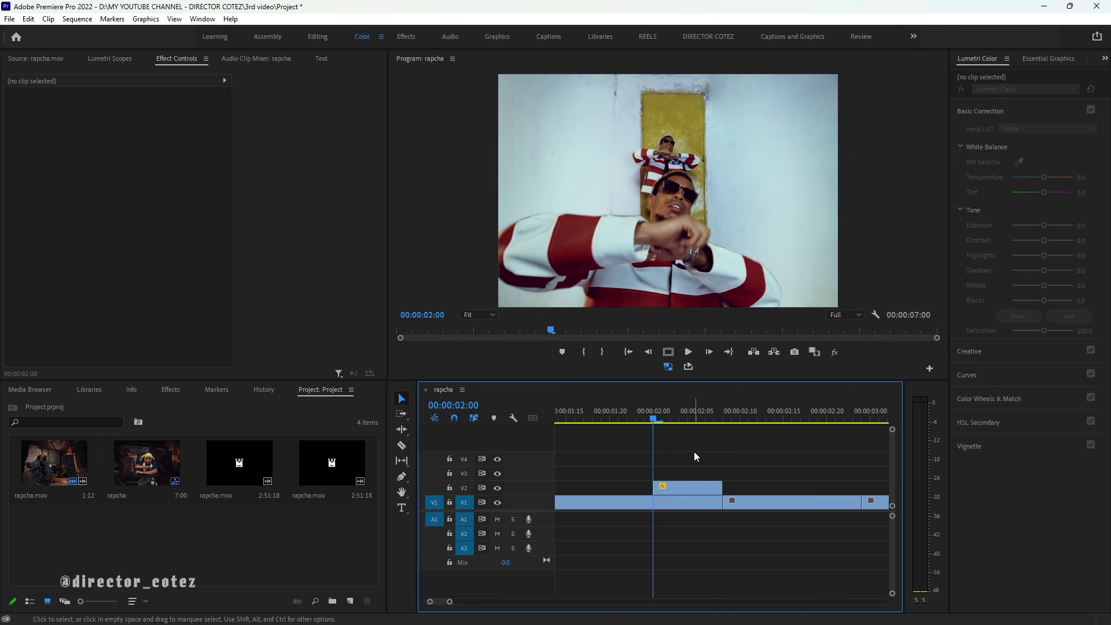
pyautogui.click(667, 486)
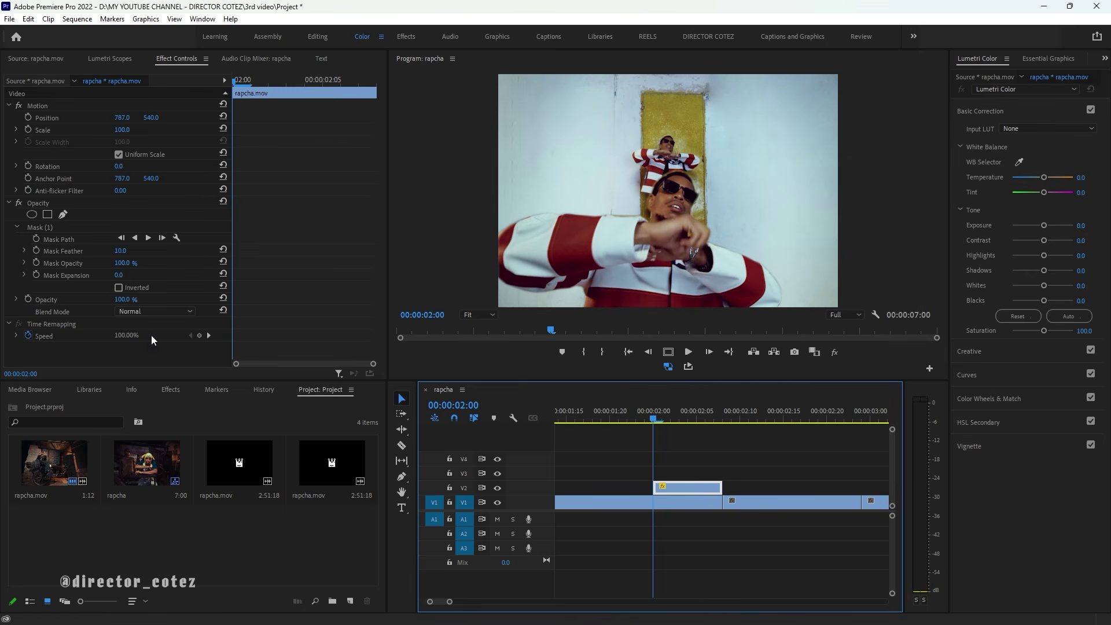
pyautogui.moveTo(124, 251); pyautogui.dragTo(119, 252)
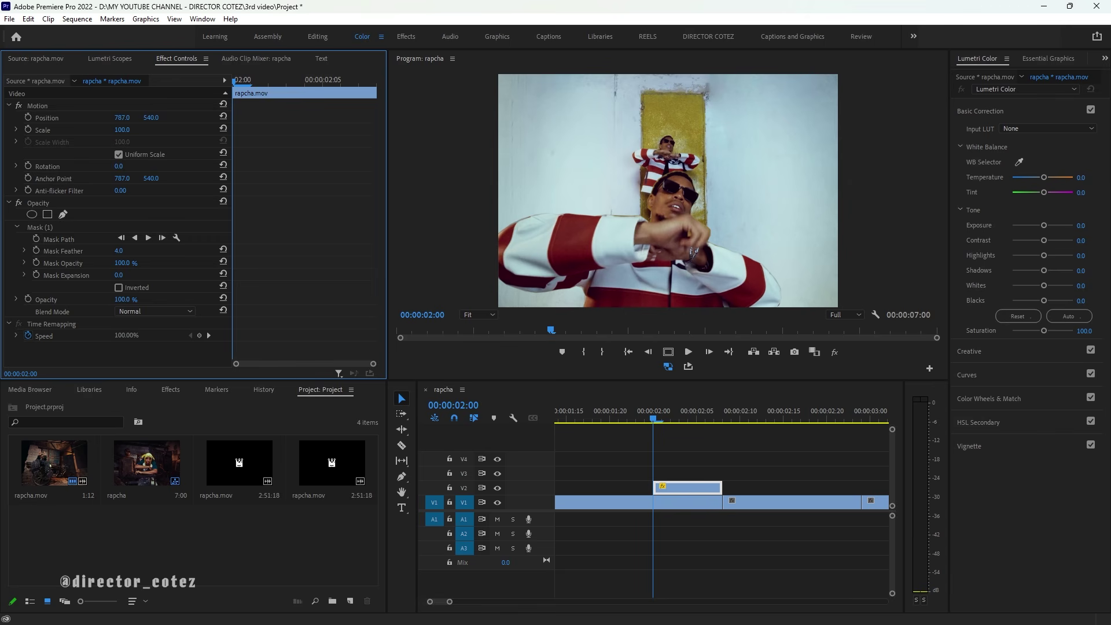
# - Set the V2 clip's mask feather to 3.0 and reset its mask expansion to the default
pyautogui.moveTo(118, 251); pyautogui.dragTo(116, 250)
pyautogui.moveTo(118, 275); pyautogui.dragTo(118, 275)
pyautogui.click(222, 274)
# - Nest the masked freeze-frame clip on V2, keeping the default nested sequence name
pyautogui.moveTo(655, 417)
pyautogui.mouseDown()
pyautogui.moveTo(635, 420)
pyautogui.moveTo(737, 436)
pyautogui.moveTo(616, 427)
pyautogui.moveTo(722, 422)
pyautogui.moveTo(641, 426)
pyautogui.moveTo(656, 419)
pyautogui.moveTo(721, 426)
pyautogui.moveTo(655, 430)
pyautogui.moveTo(722, 432)
pyautogui.moveTo(657, 428)
pyautogui.moveTo(727, 419)
pyautogui.moveTo(655, 423)
pyautogui.mouseUp()
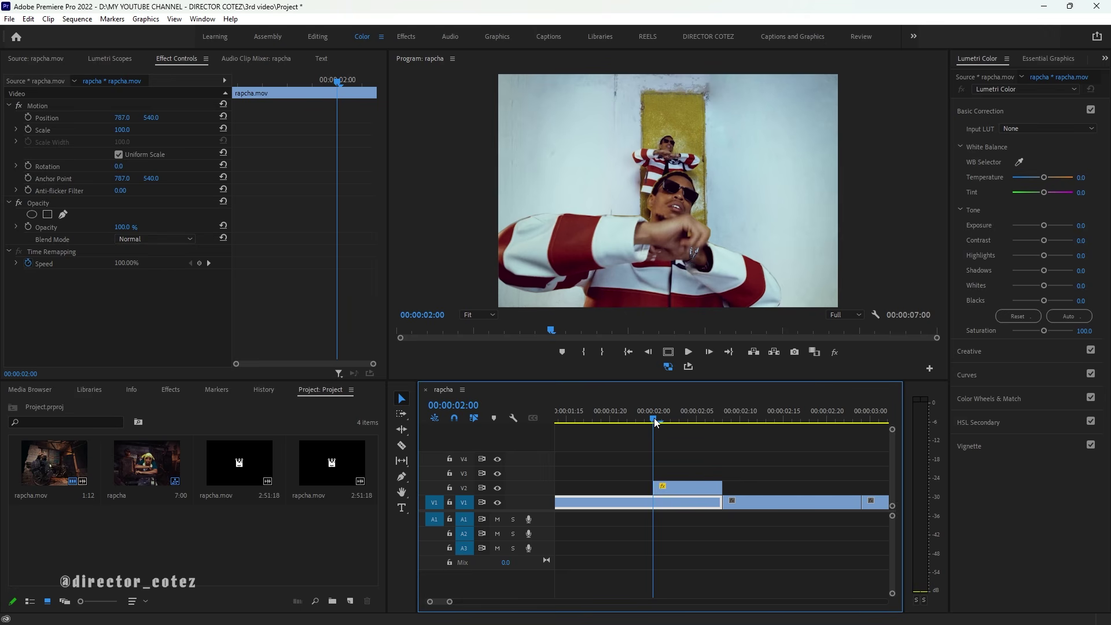
pyautogui.moveTo(656, 422); pyautogui.dragTo(658, 446)
pyautogui.click(685, 484)
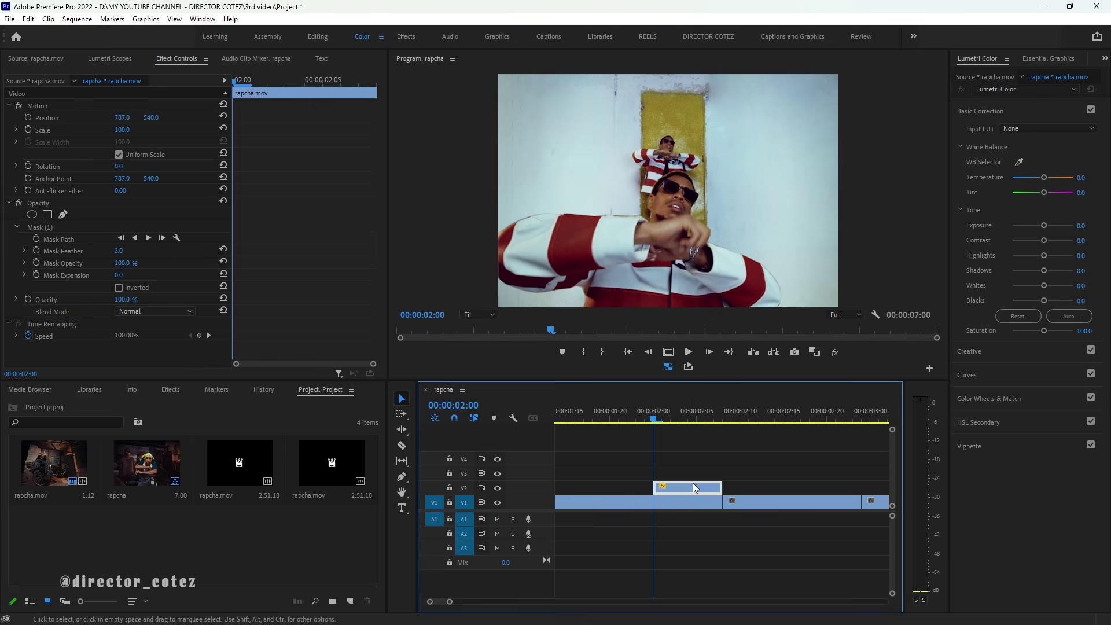
pyautogui.rightClick(692, 482)
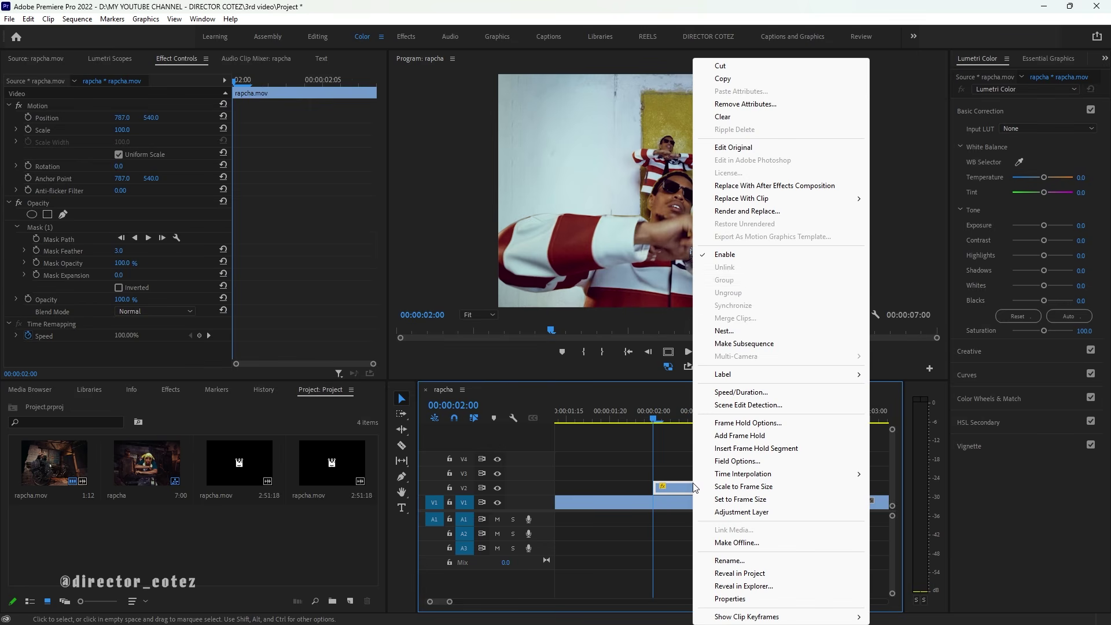
pyautogui.click(729, 335)
pyautogui.click(528, 329)
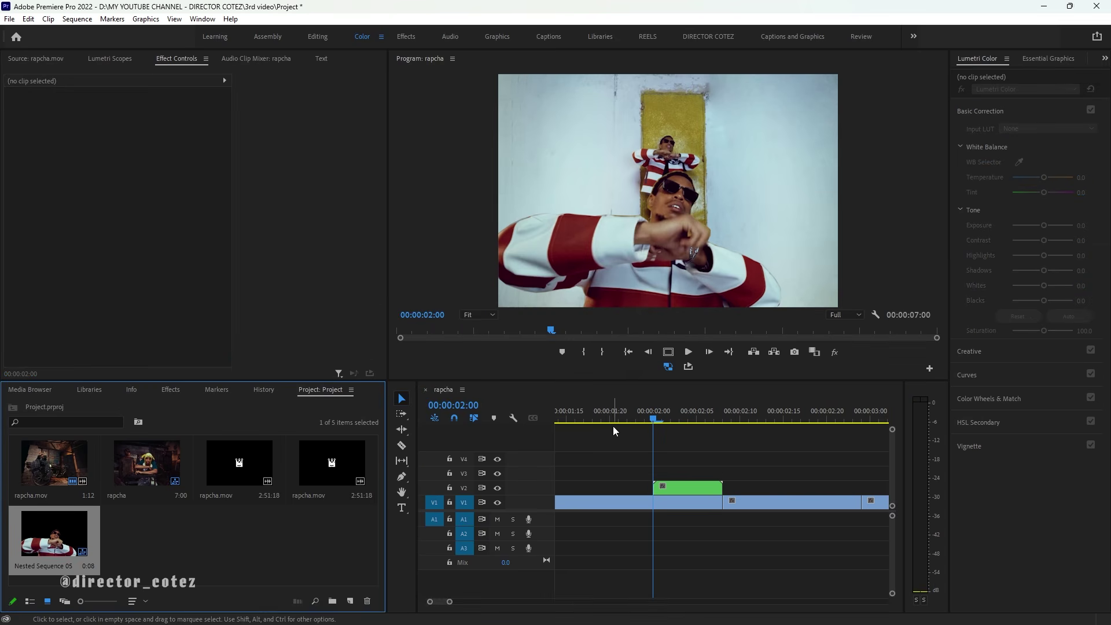
# - Find the Transform effect among the Distort effects and apply it to the nested clip on V2
pyautogui.click(683, 485)
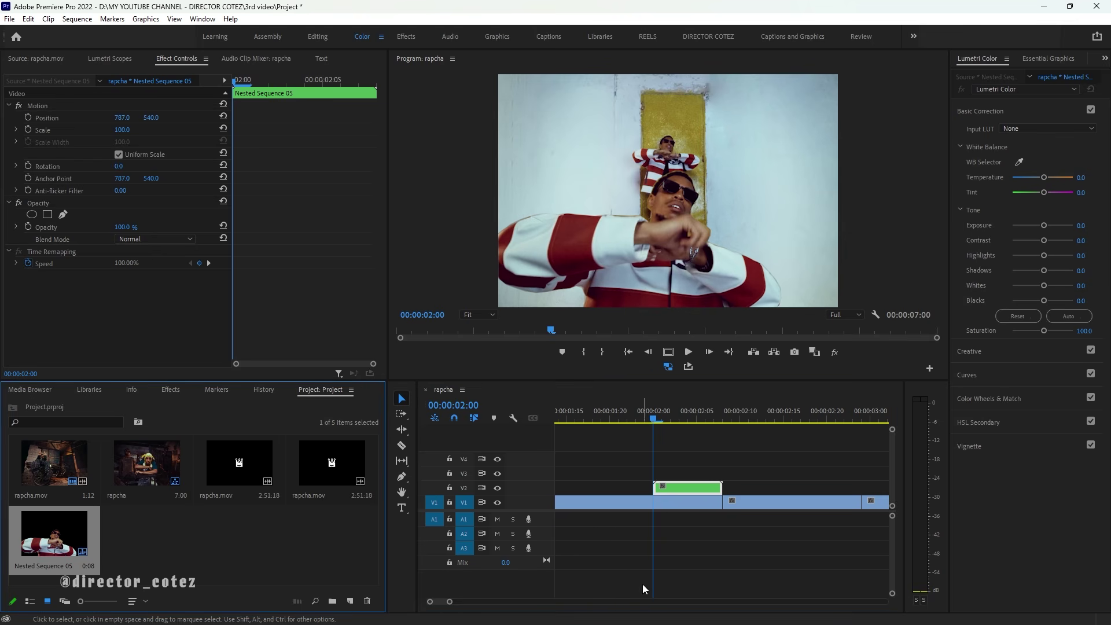
pyautogui.click(676, 485)
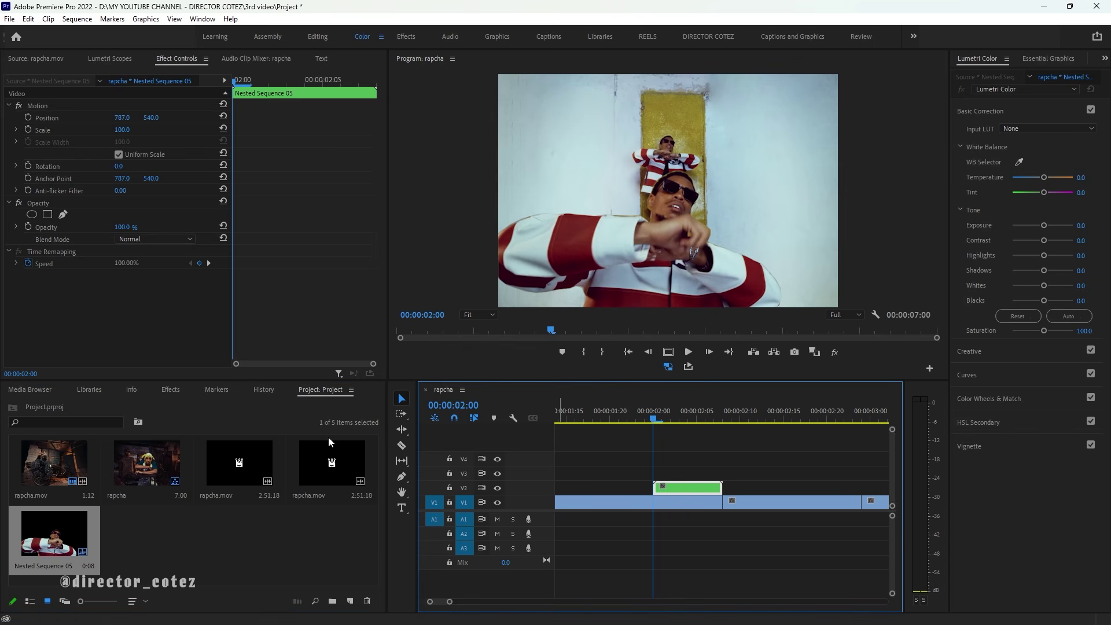
pyautogui.click(170, 389)
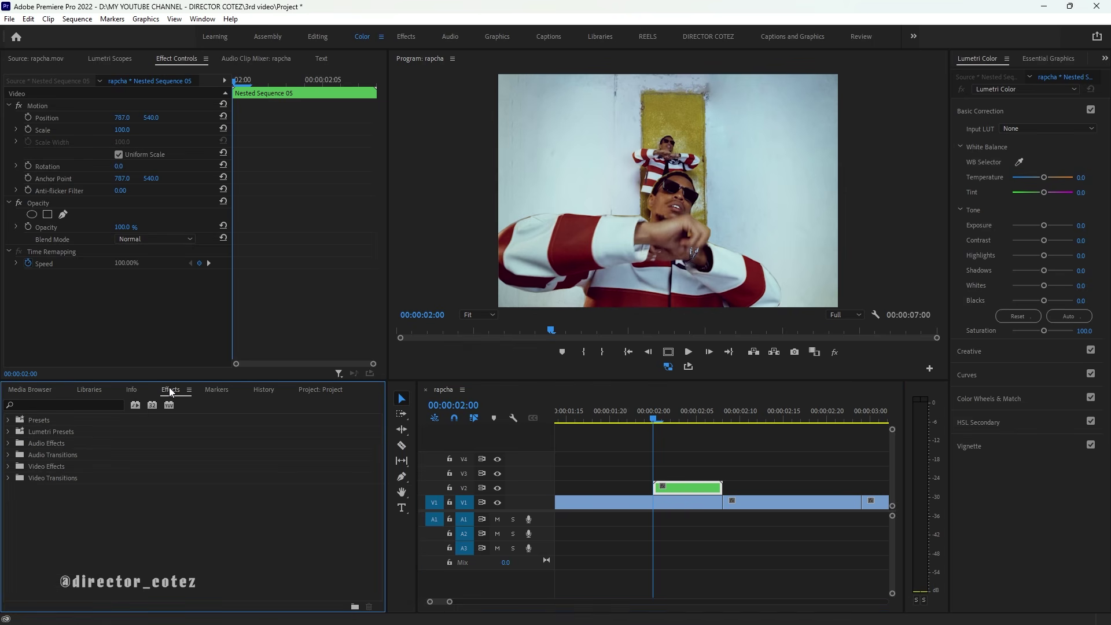
pyautogui.click(91, 405)
pyautogui.write('transf')
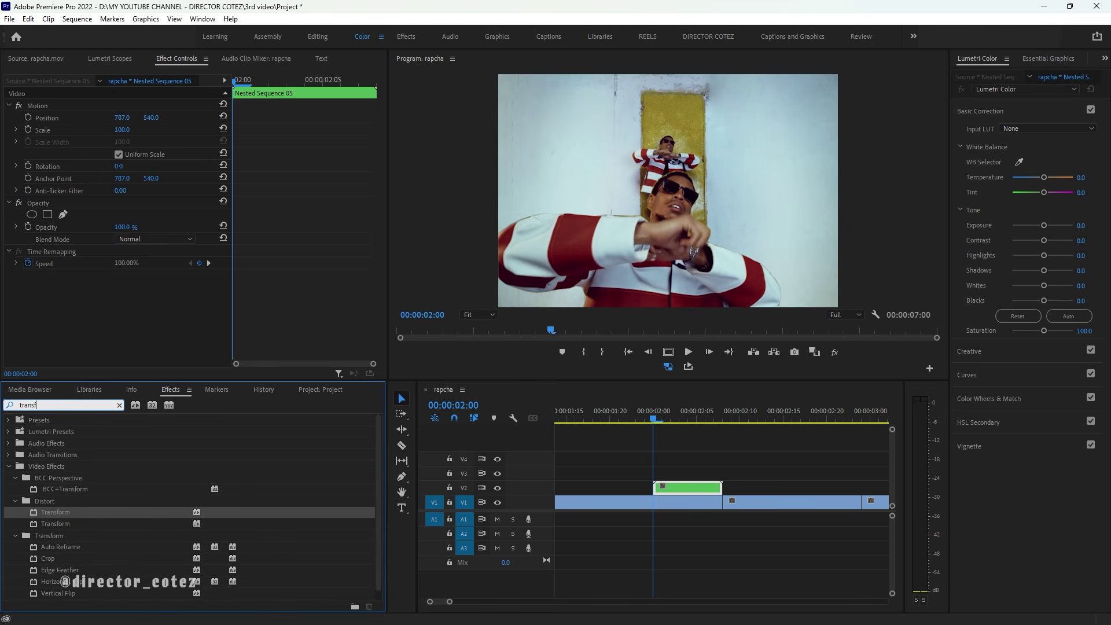
pyautogui.write('orm')
pyautogui.moveTo(53, 509); pyautogui.dragTo(92, 309)
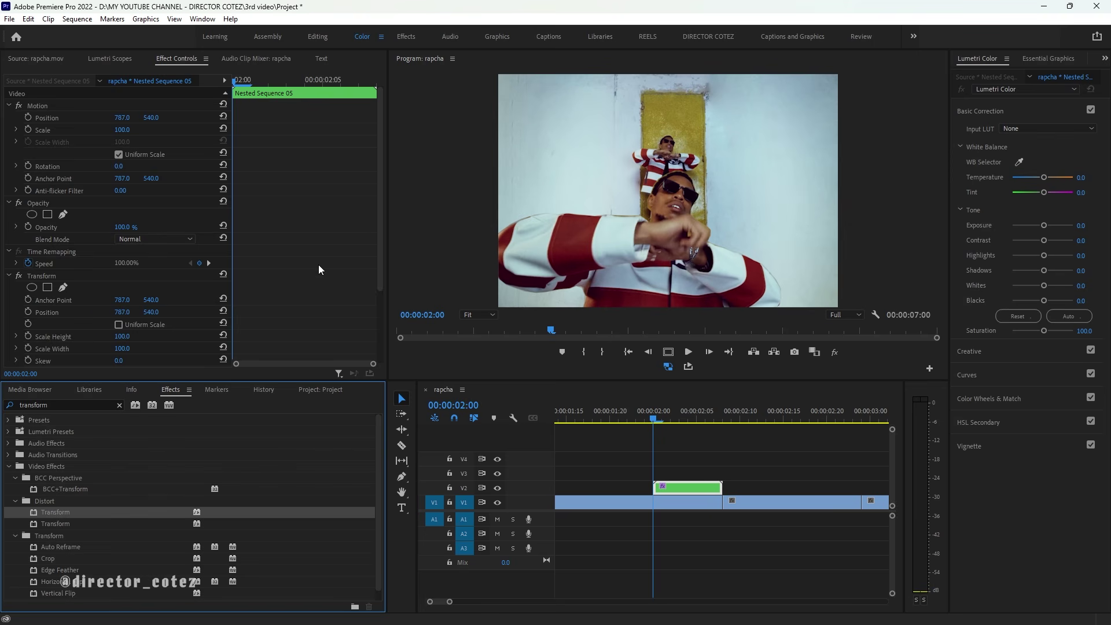
# - Enable keyframing for the Transform effect's Position and move the keyframe to the end of the nested clip
pyautogui.moveTo(379, 209); pyautogui.dragTo(377, 307)
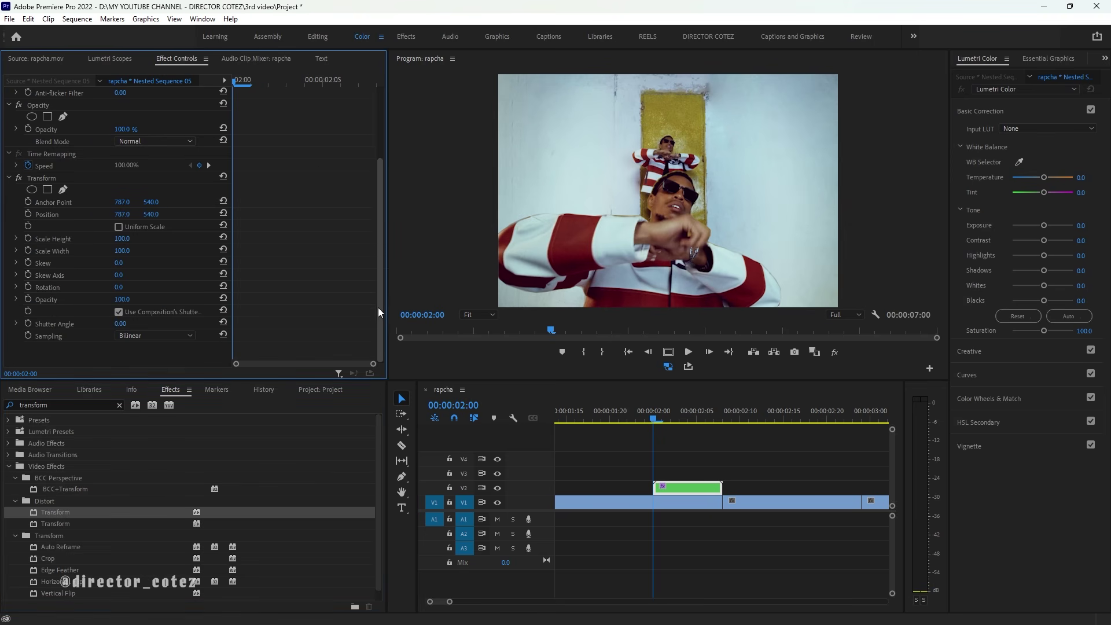
pyautogui.click(28, 215)
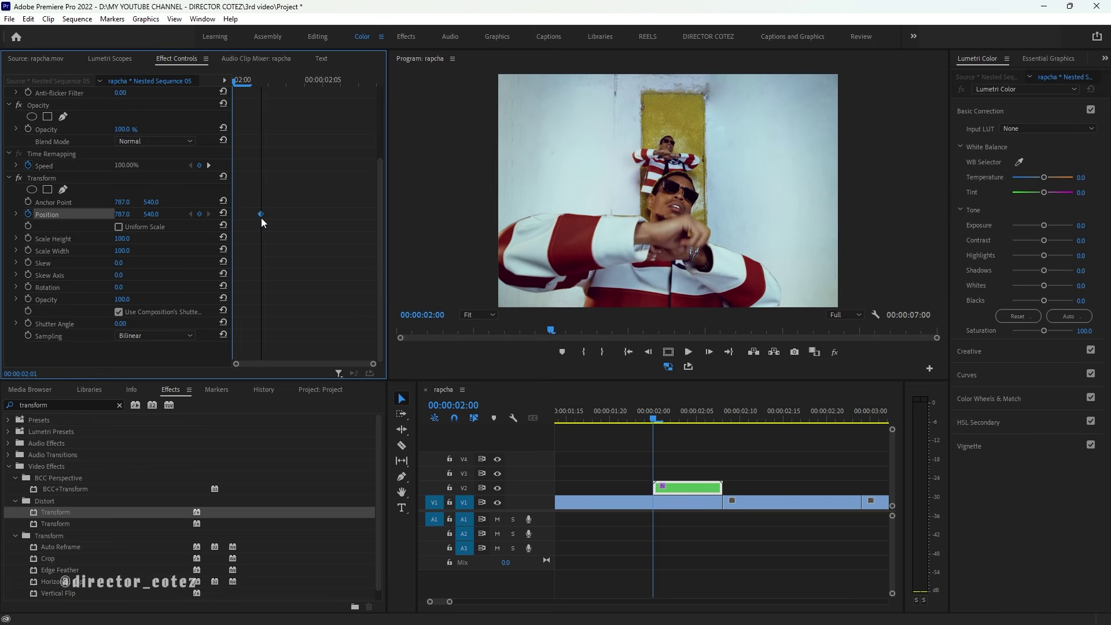
pyautogui.click(27, 214)
pyautogui.click(589, 335)
pyautogui.click(28, 214)
pyautogui.moveTo(234, 215); pyautogui.dragTo(377, 223)
# - Keyframe the Transform Position at 787.0, 1200.0 at the nested clip's start and scrub through the slide-up motion
pyautogui.moveTo(152, 215); pyautogui.dragTo(12, 216)
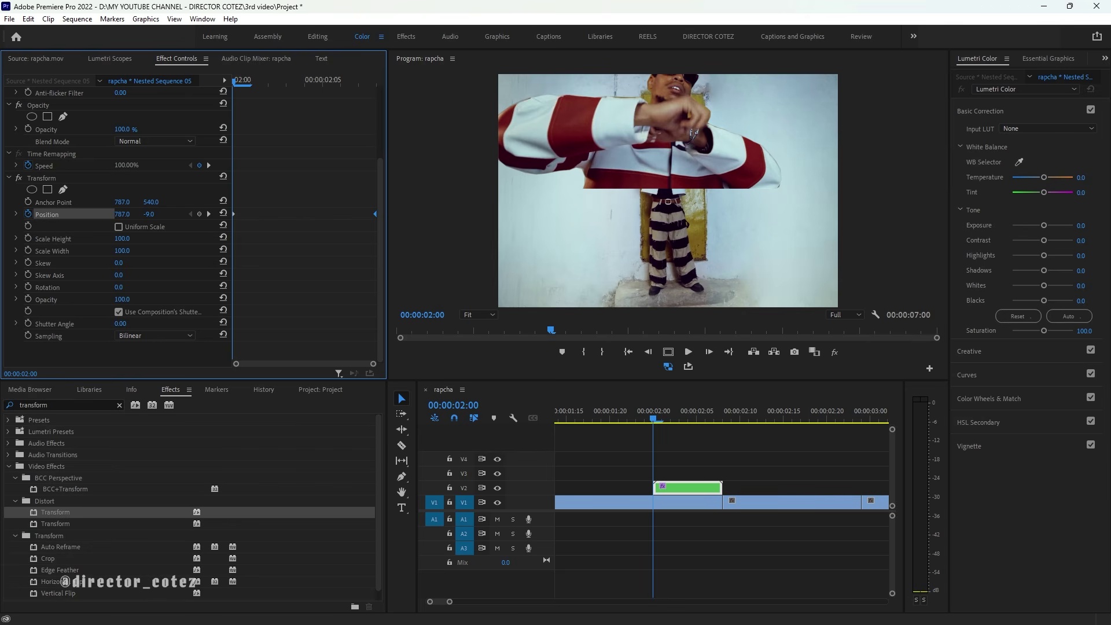
pyautogui.moveTo(149, 214); pyautogui.dragTo(258, 214)
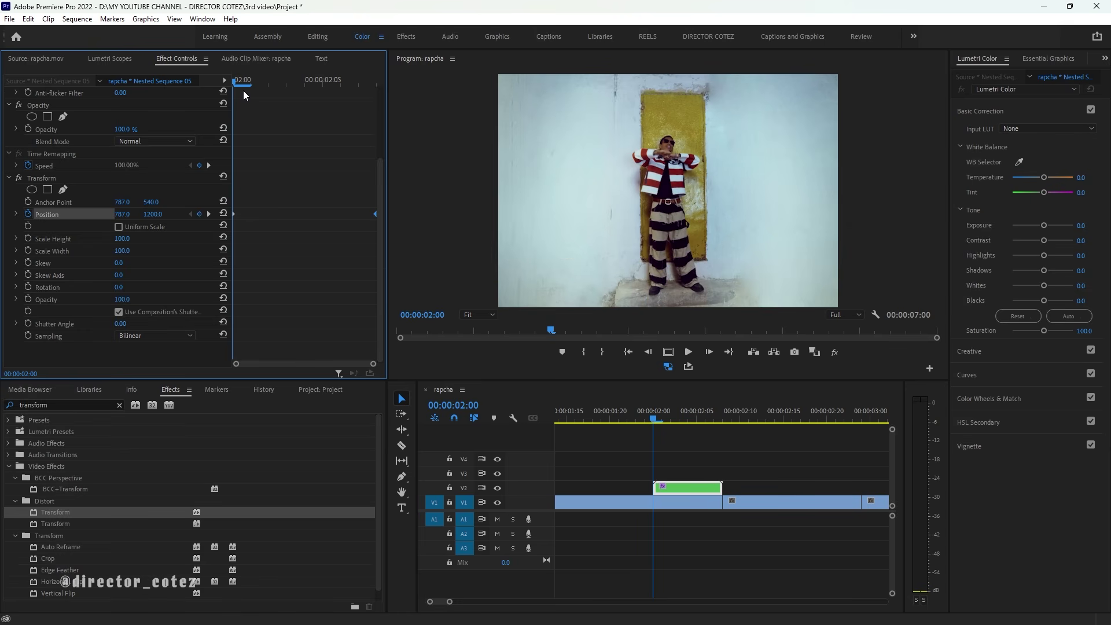
pyautogui.moveTo(233, 80); pyautogui.dragTo(347, 105)
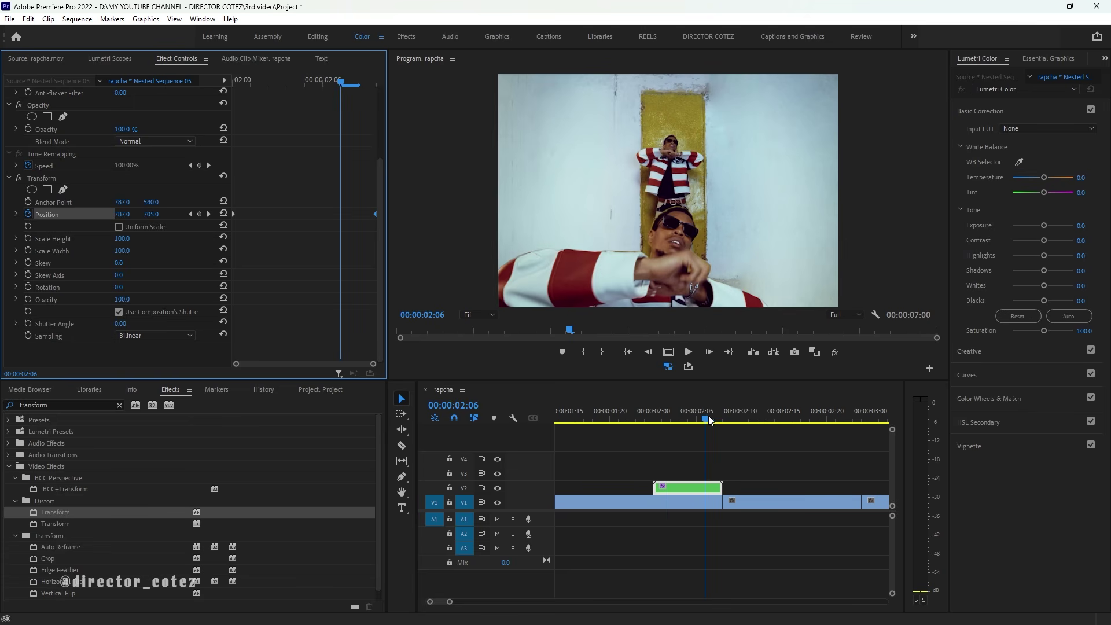
# - Set the Transform effect's shutter angle to 180 on the nested clip to add motion blur
pyautogui.moveTo(714, 417)
pyautogui.mouseDown()
pyautogui.moveTo(728, 418)
pyautogui.moveTo(642, 419)
pyautogui.moveTo(714, 416)
pyautogui.mouseUp()
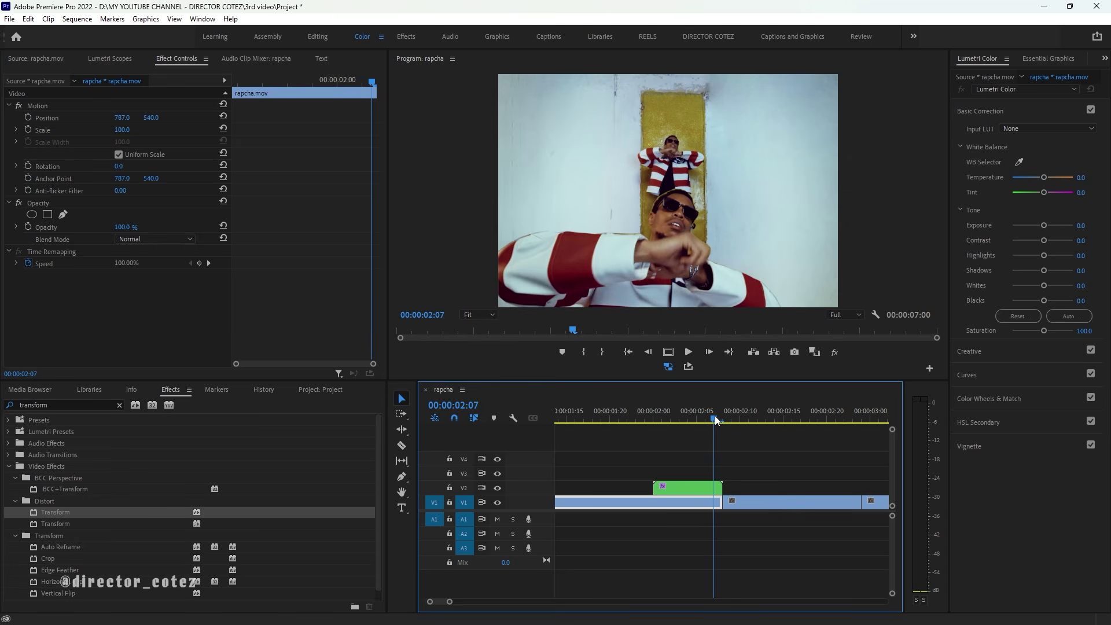
pyautogui.click(691, 482)
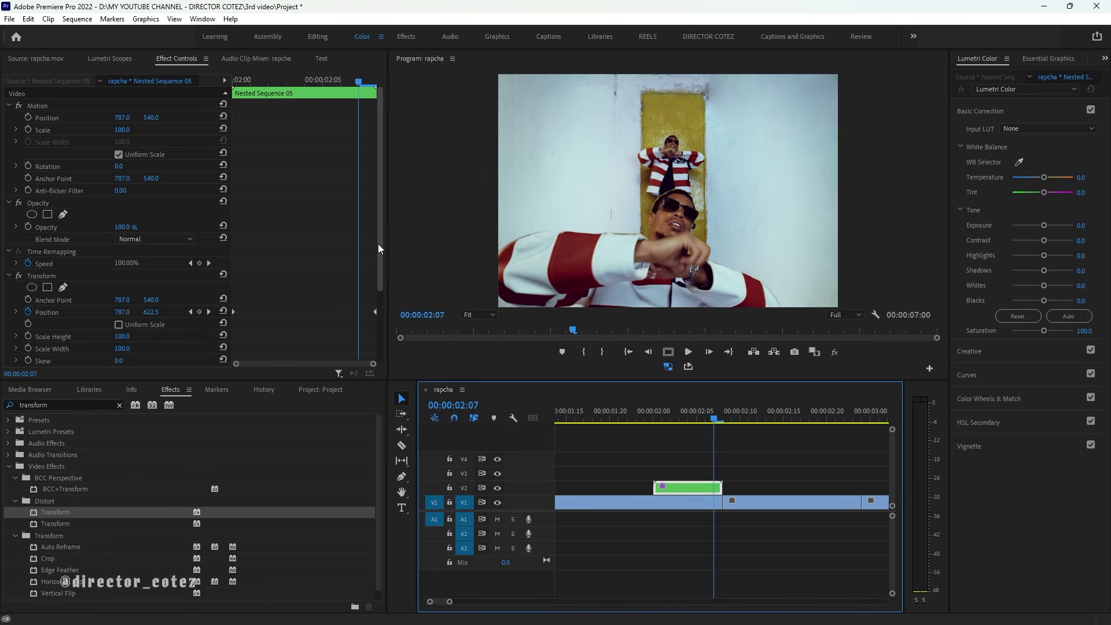
pyautogui.moveTo(377, 244); pyautogui.dragTo(362, 338)
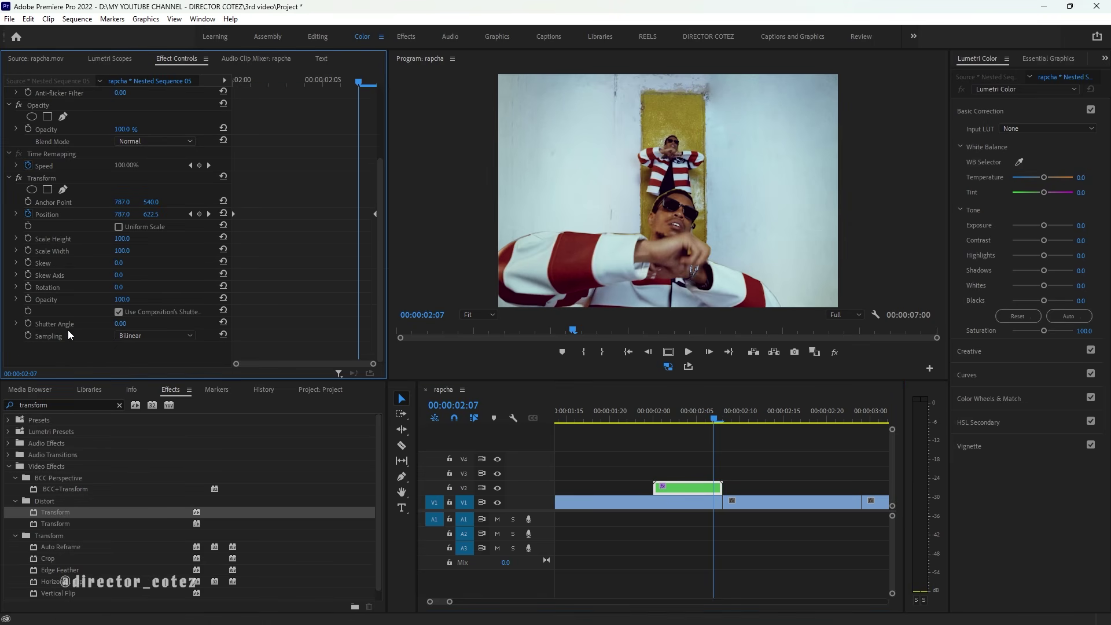
pyautogui.moveTo(118, 327)
pyautogui.mouseDown()
pyautogui.moveTo(236, 327)
pyautogui.moveTo(129, 321)
pyautogui.mouseUp()
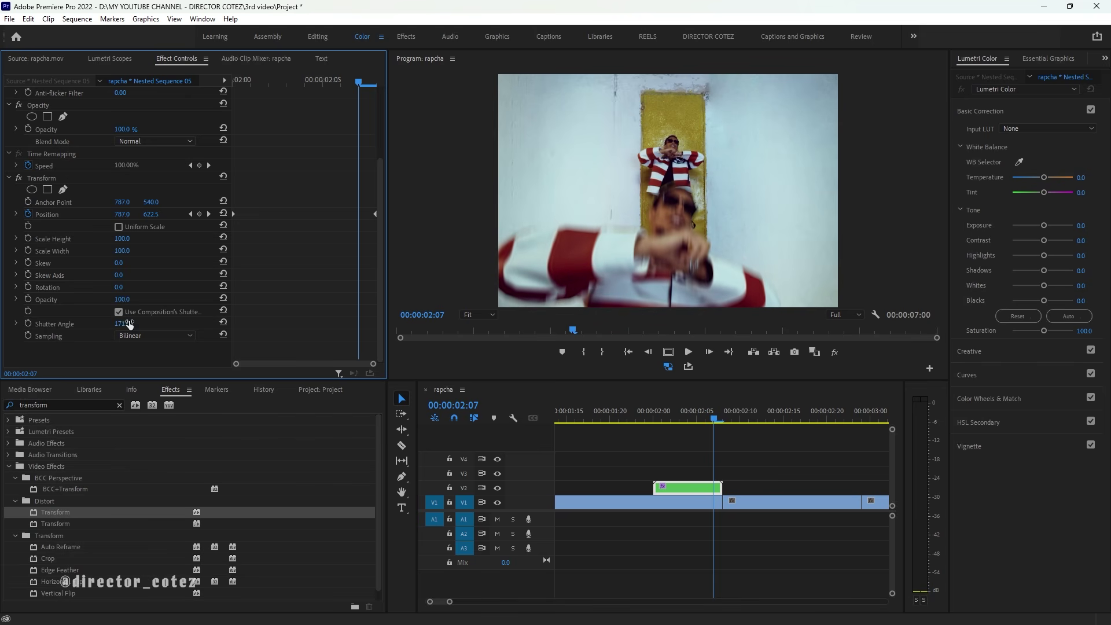
pyautogui.click(130, 322)
pyautogui.write('180')
pyautogui.press('Return')
# - Play back the timeline repeatedly around the nested clip to review the slide-up transition and its motion blur
pyautogui.moveTo(701, 410); pyautogui.dragTo(622, 414)
pyautogui.press('space')
pyautogui.press('space')
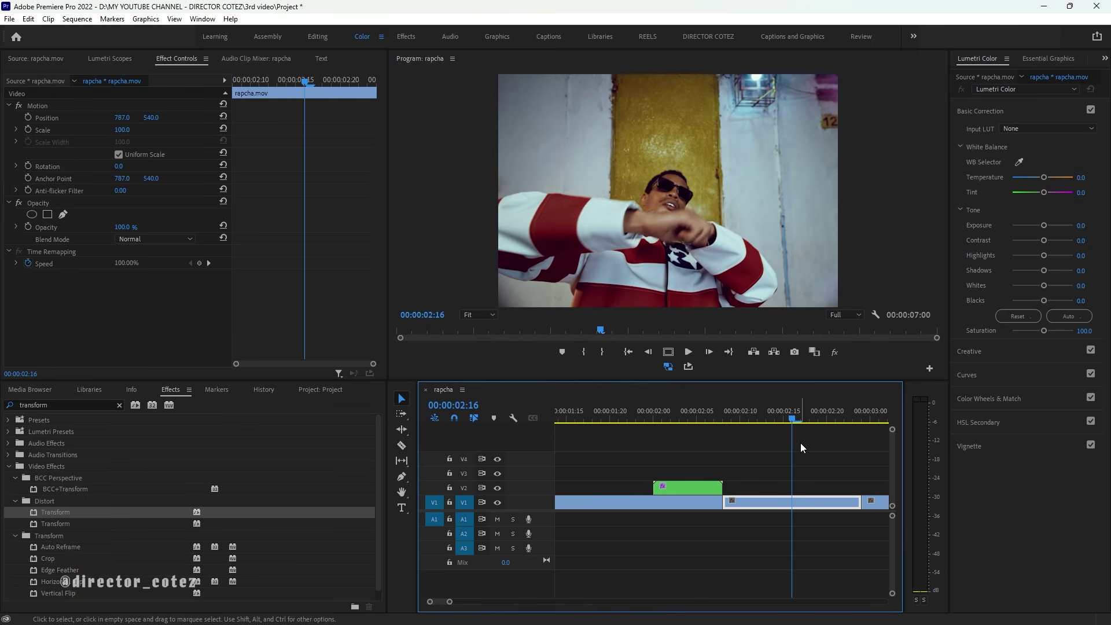
pyautogui.press('-')
pyautogui.moveTo(666, 415); pyautogui.dragTo(602, 412)
pyautogui.press('space')
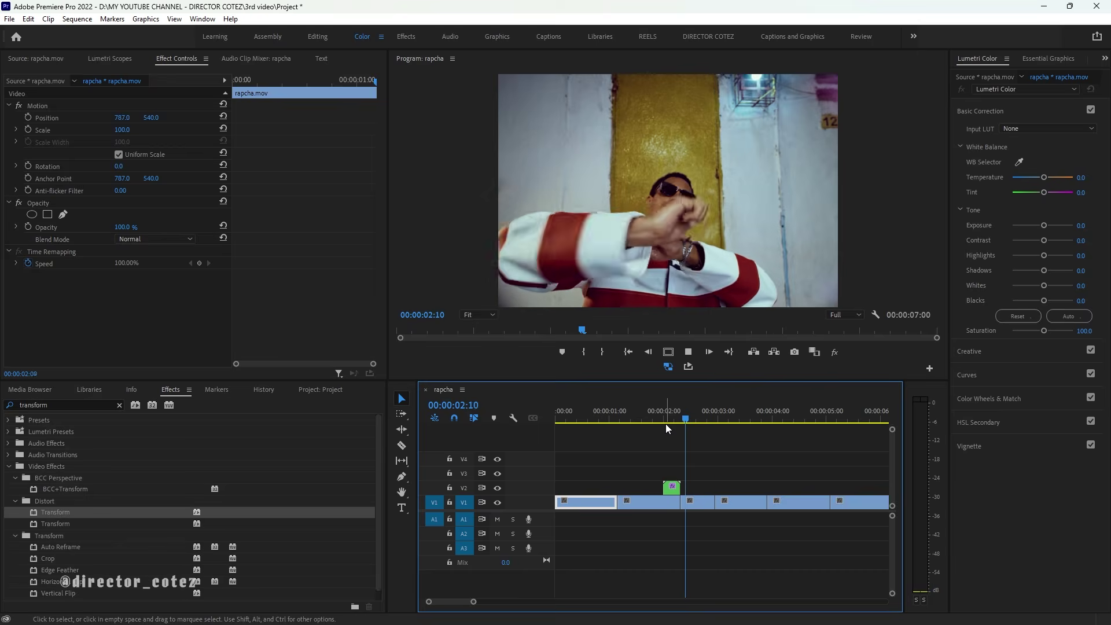
pyautogui.moveTo(695, 429); pyautogui.dragTo(647, 410)
pyautogui.click(635, 416)
pyautogui.press('space')
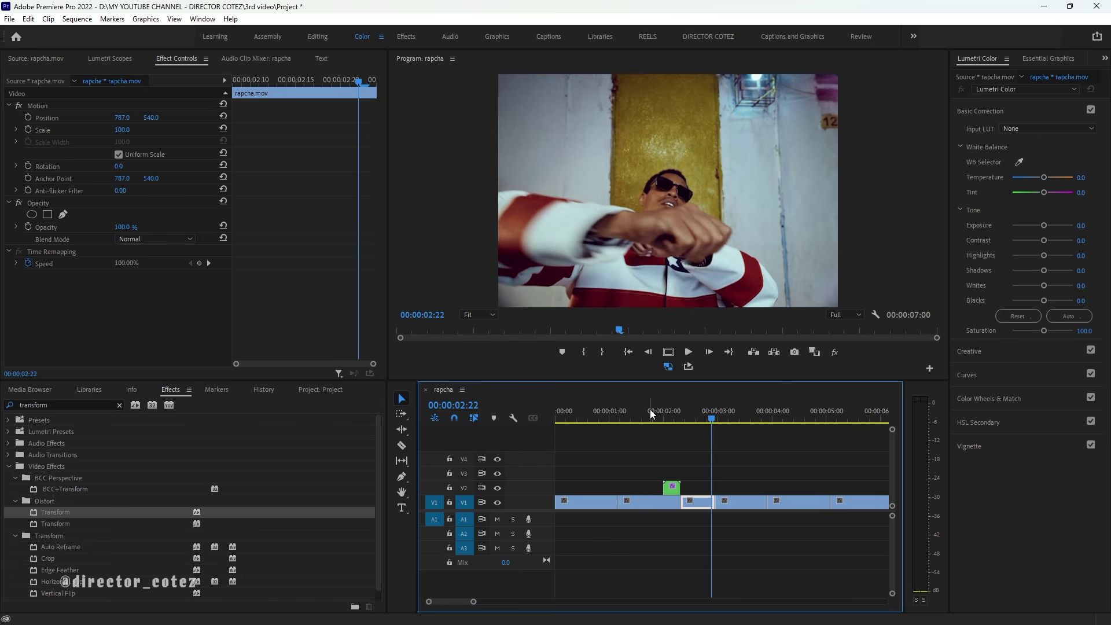
pyautogui.click(650, 413)
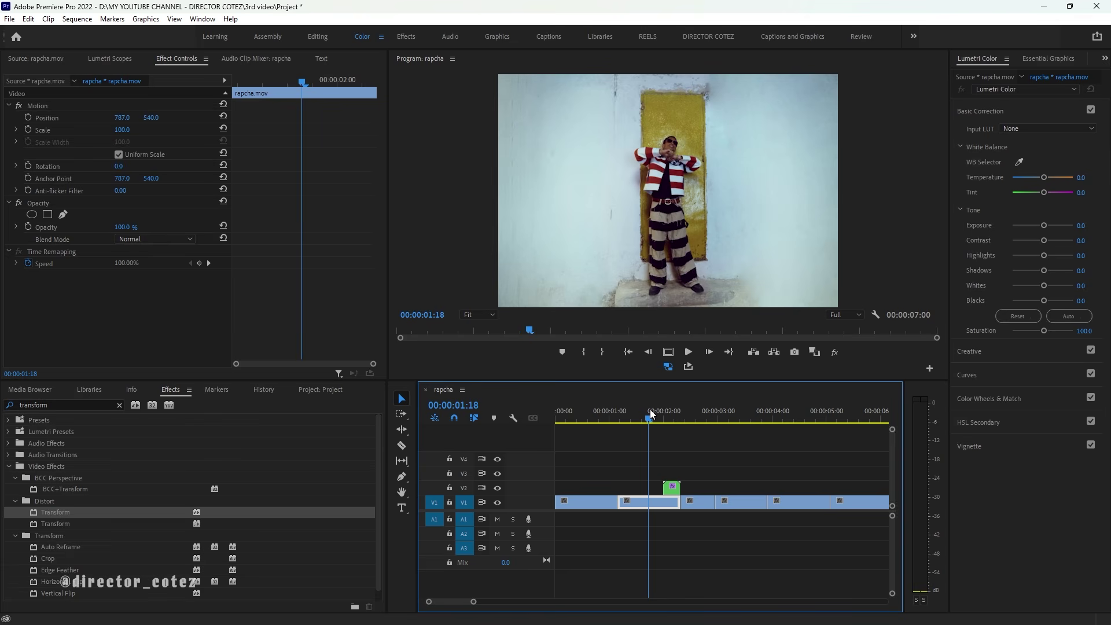
pyautogui.press('-')
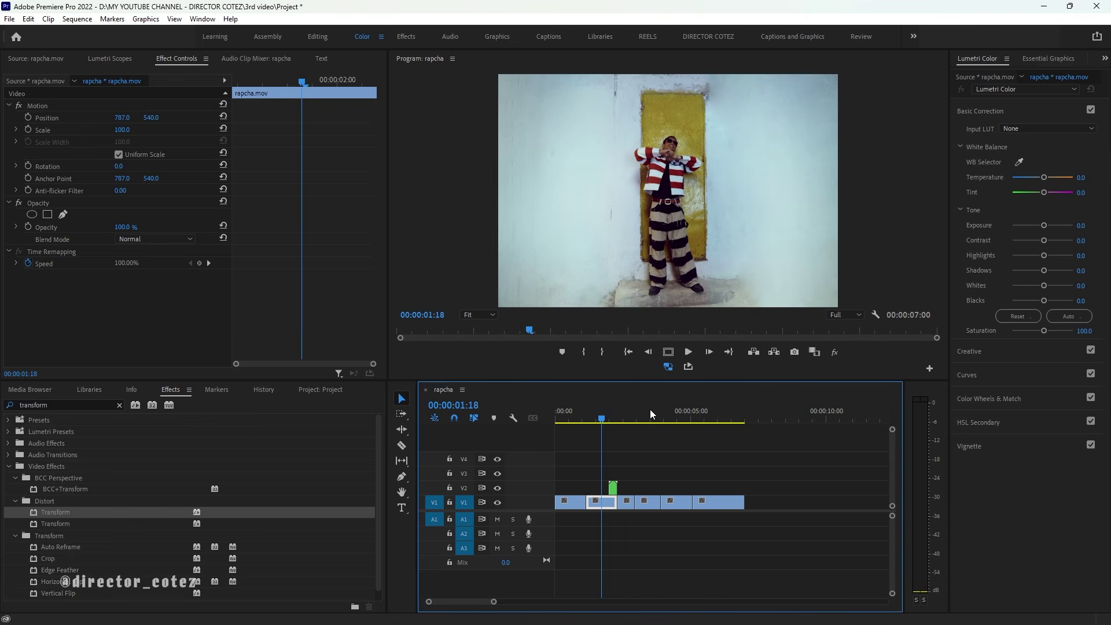
pyautogui.press('=')
pyautogui.press('space')
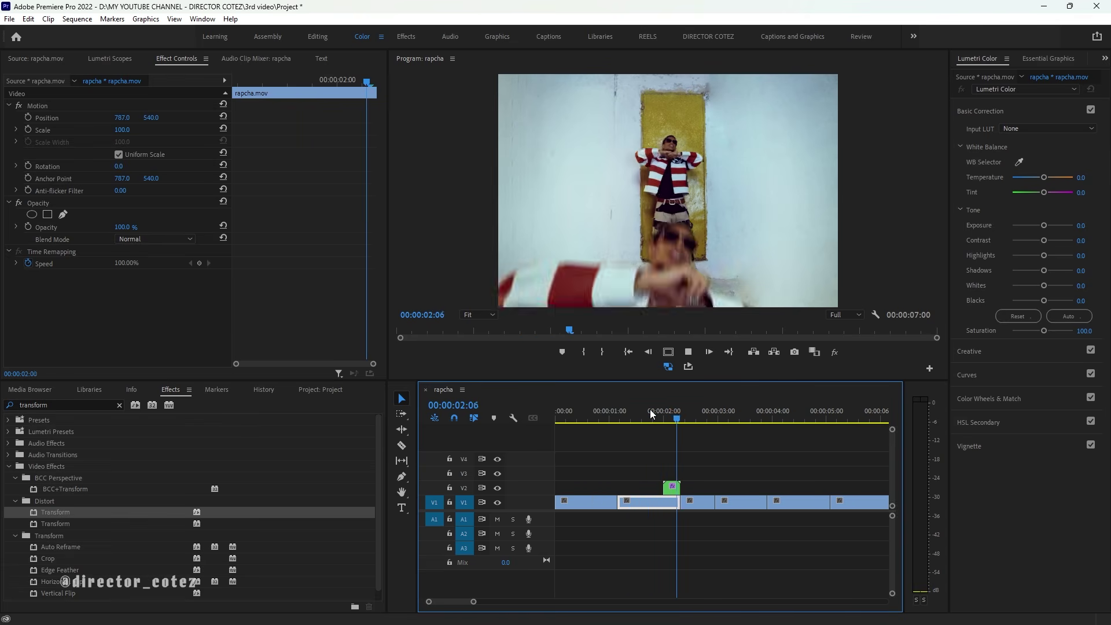
pyautogui.click(650, 415)
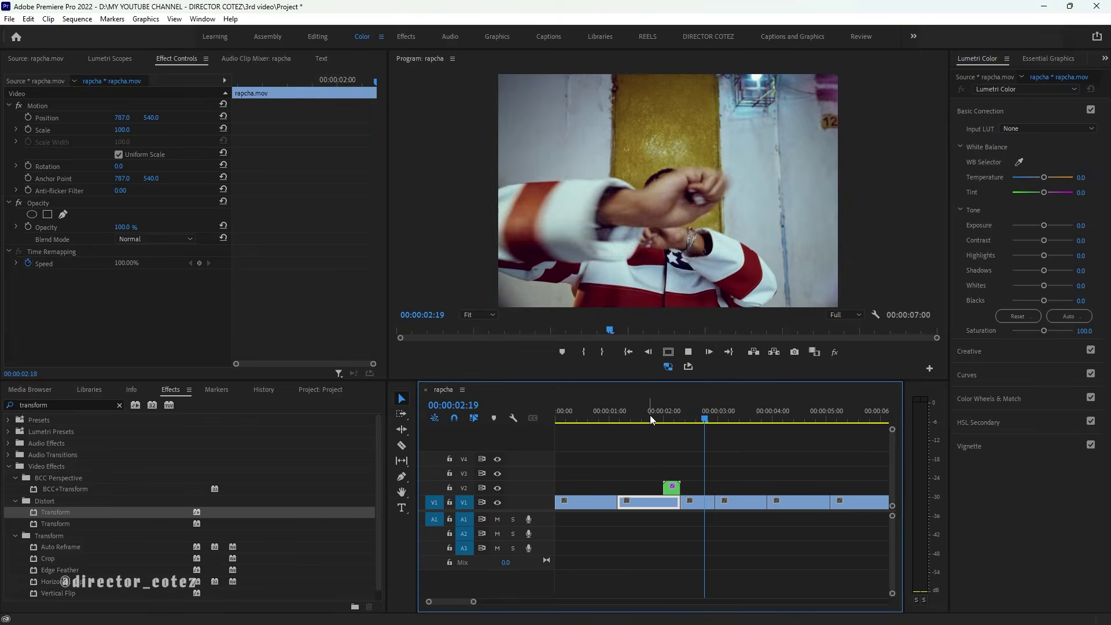
pyautogui.click(644, 413)
pyautogui.press('space')
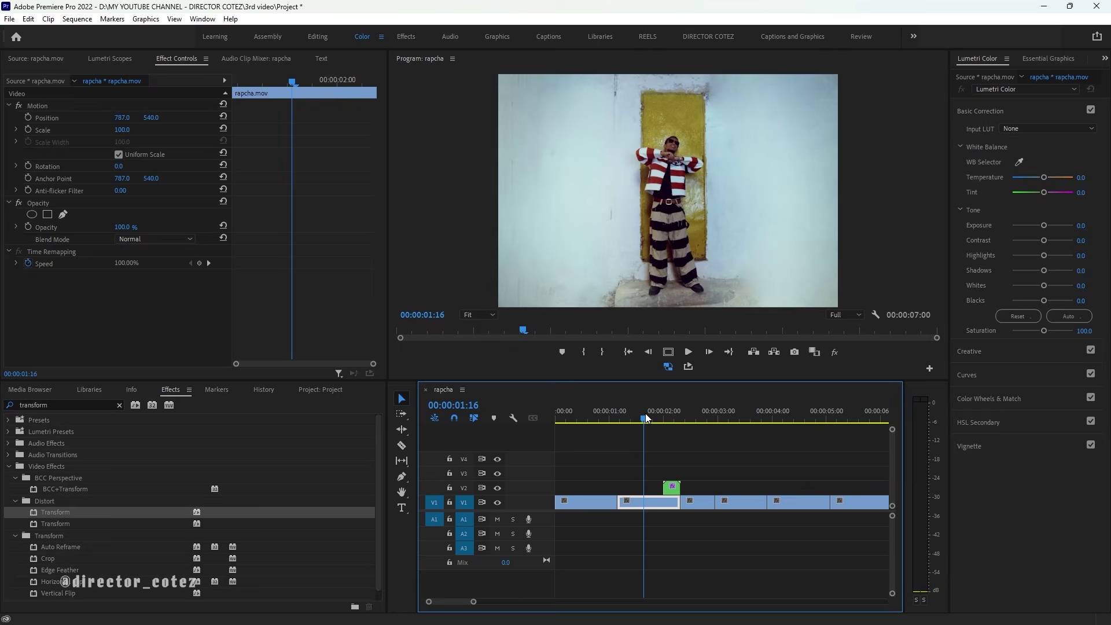
pyautogui.press('space')
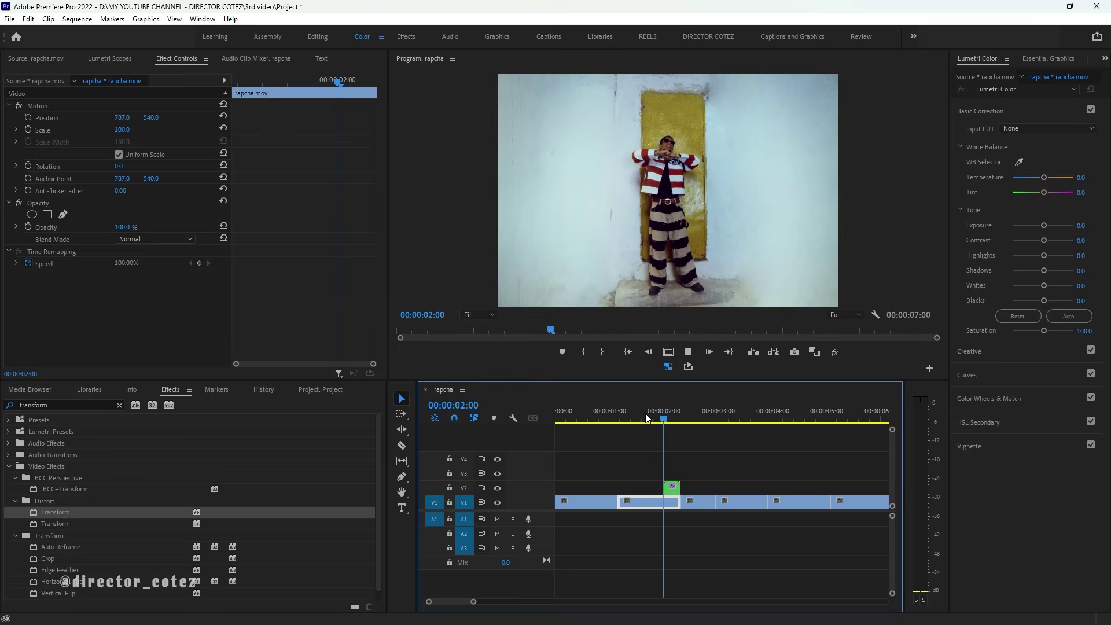
pyautogui.press('space')
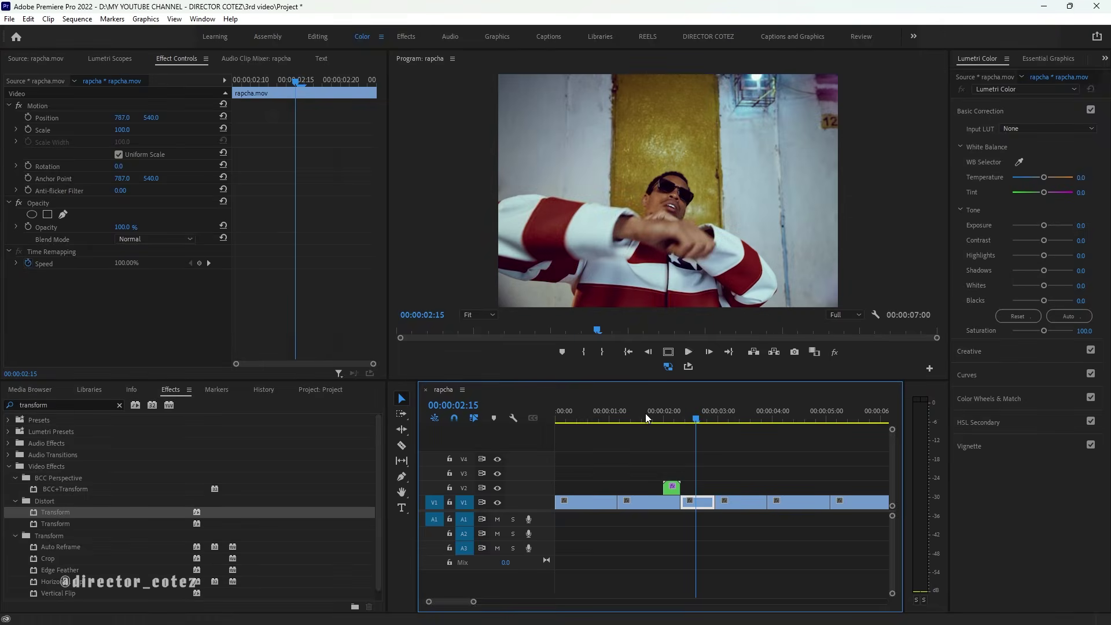
pyautogui.click(644, 413)
pyautogui.press('space')
pyautogui.press('space')
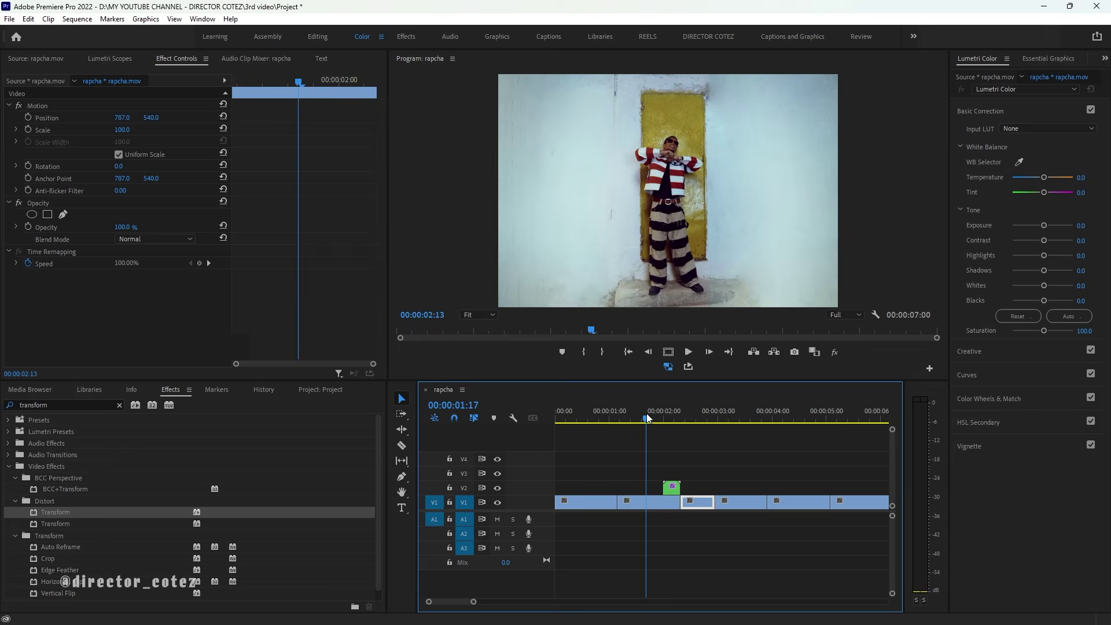
pyautogui.press('space')
pyautogui.click(647, 413)
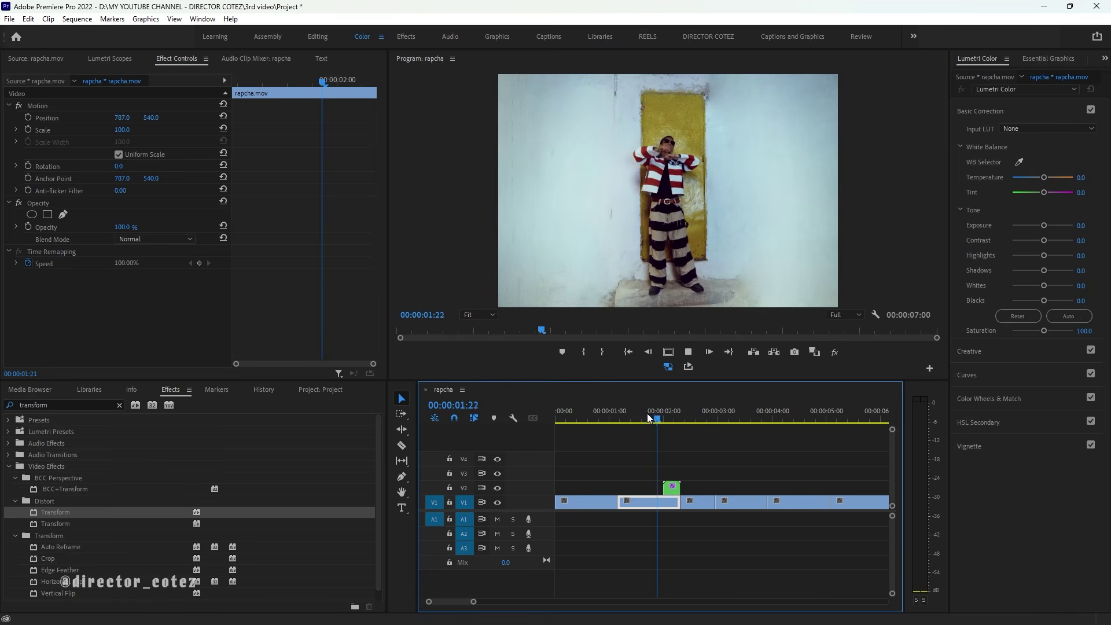
pyautogui.press('space')
# - Position the playhead at the cut at 00:00:05:02, where the final clip on V1 starts, and enlarge the timeline there
pyautogui.press('-')
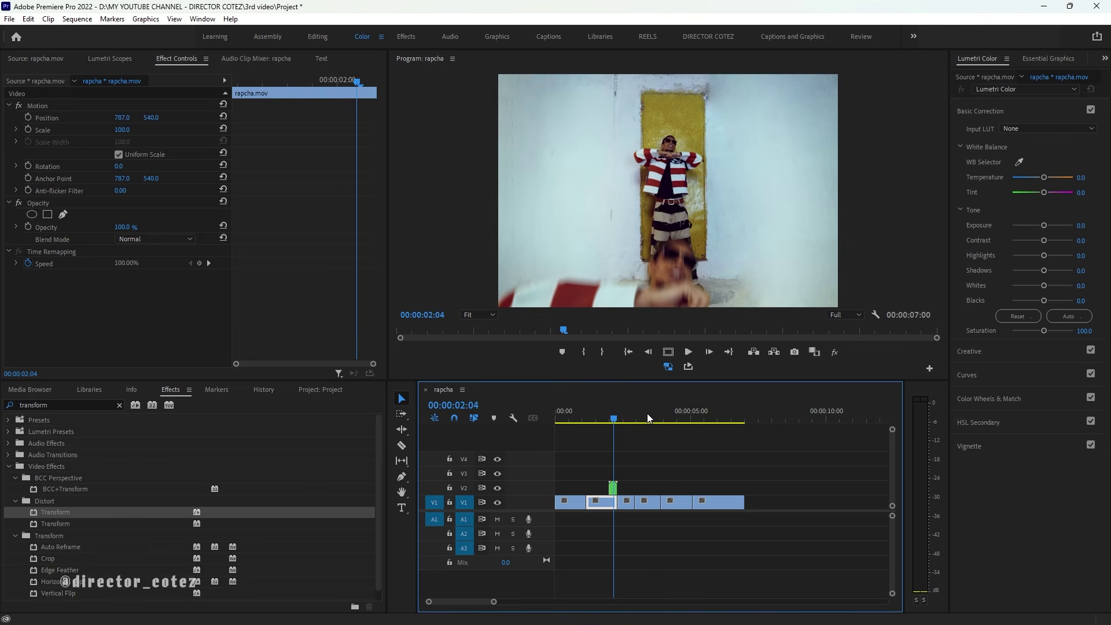
pyautogui.press('=')
pyautogui.scroll(-3, 661, 446)
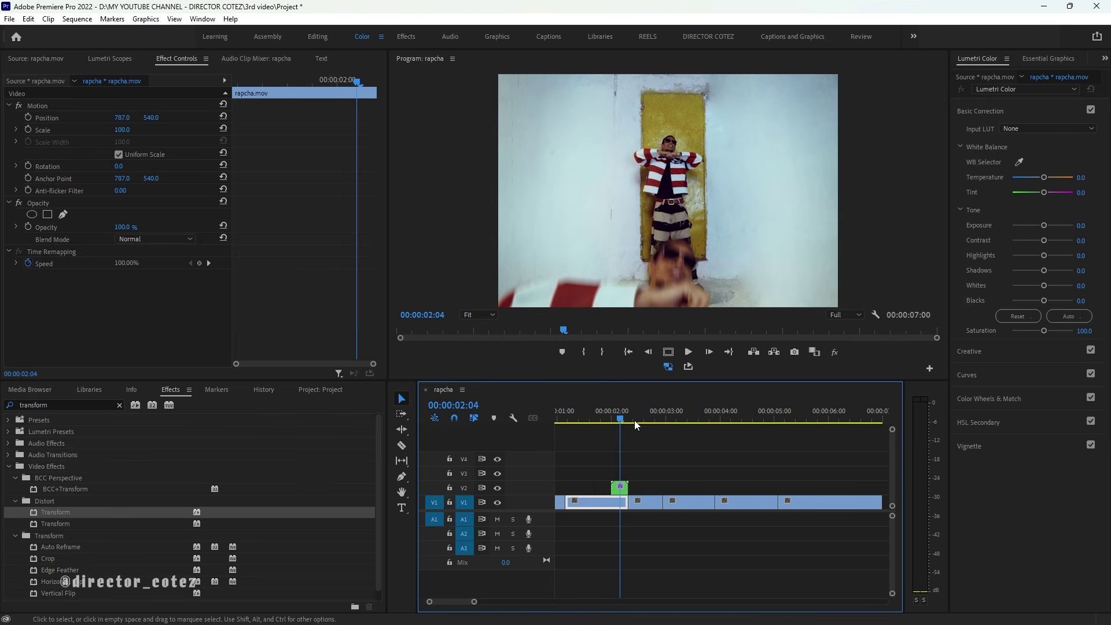
pyautogui.moveTo(622, 413); pyautogui.dragTo(780, 420)
pyautogui.scroll(-3, 688, 431)
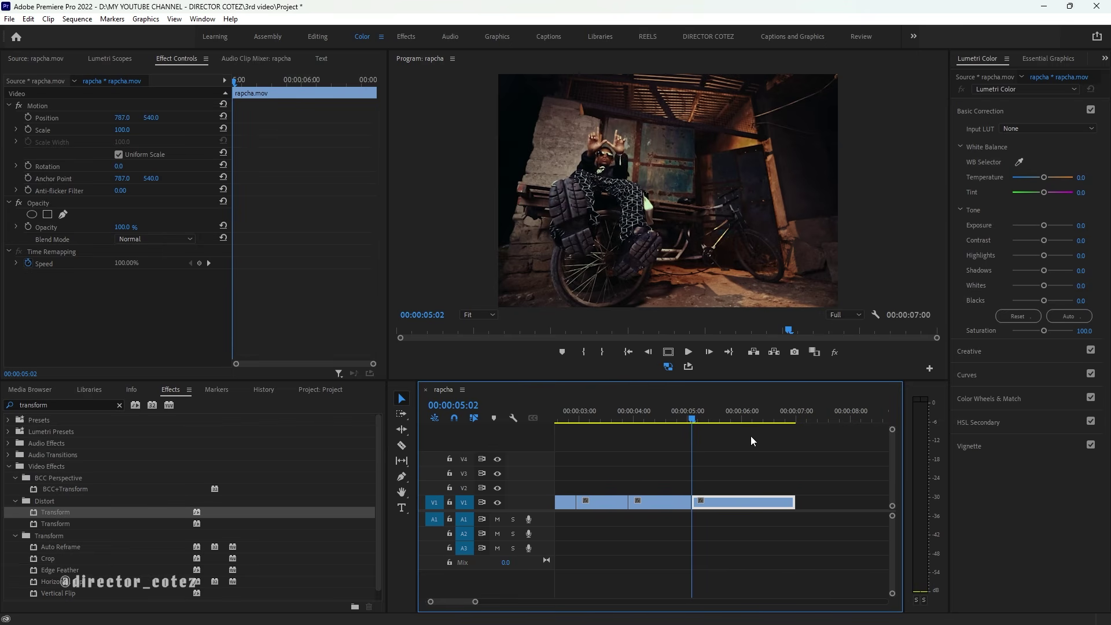
pyautogui.press('=')
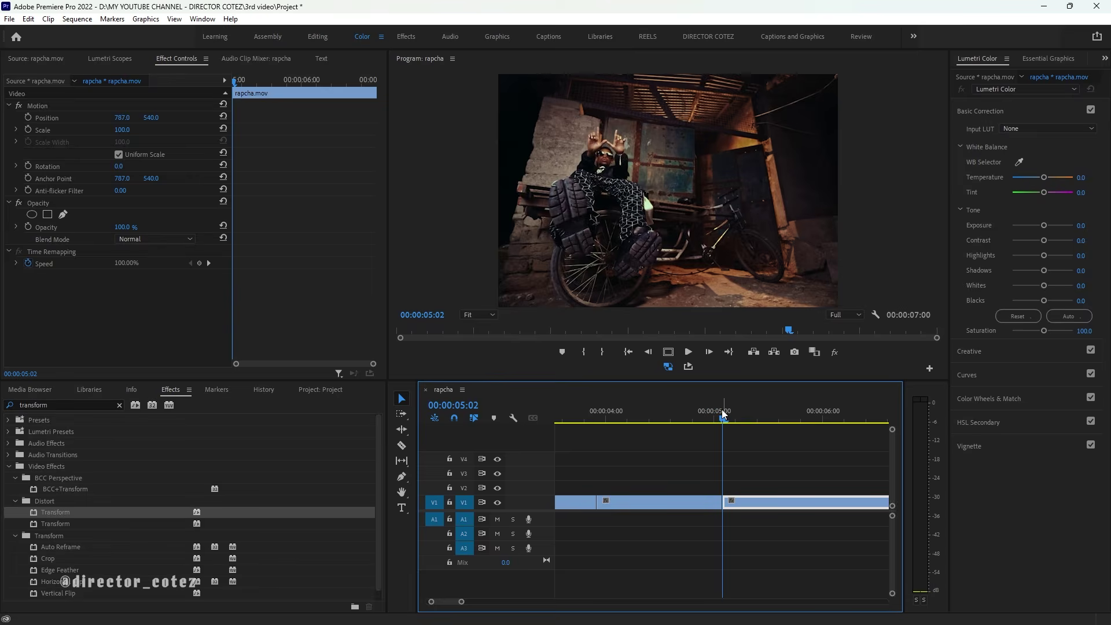
pyautogui.moveTo(724, 408); pyautogui.dragTo(719, 406)
pyautogui.press('=')
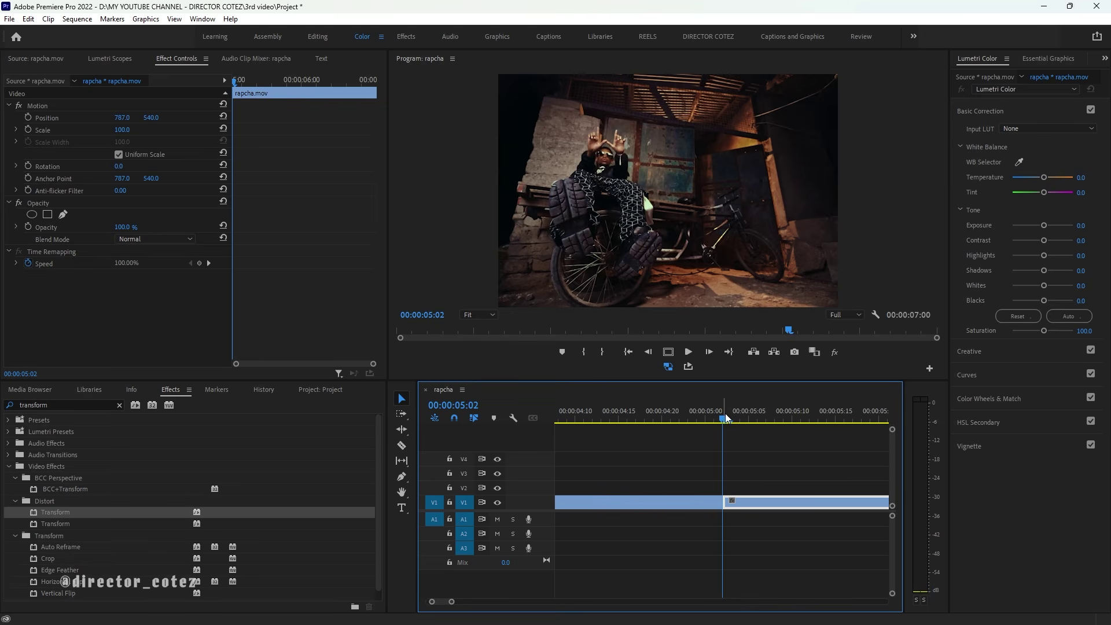
# - Duplicate the final V1 clip onto V2 directly above, aligned at 00:00:05:02, and add a frame hold to the copy
pyautogui.scroll(-1, 657, 438)
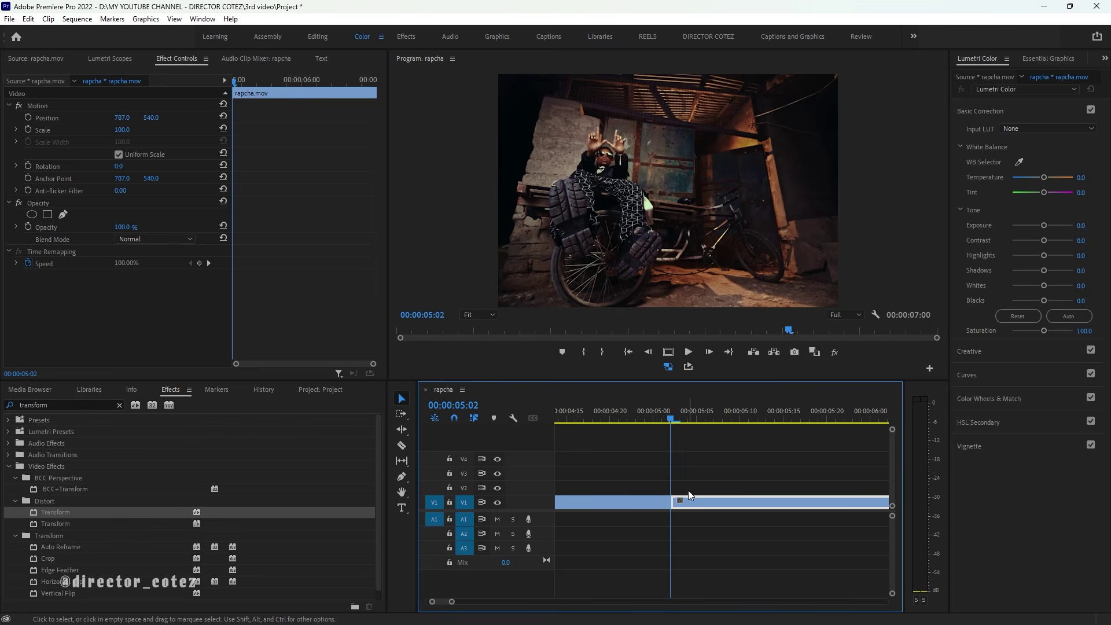
pyautogui.scroll(-1, 690, 498)
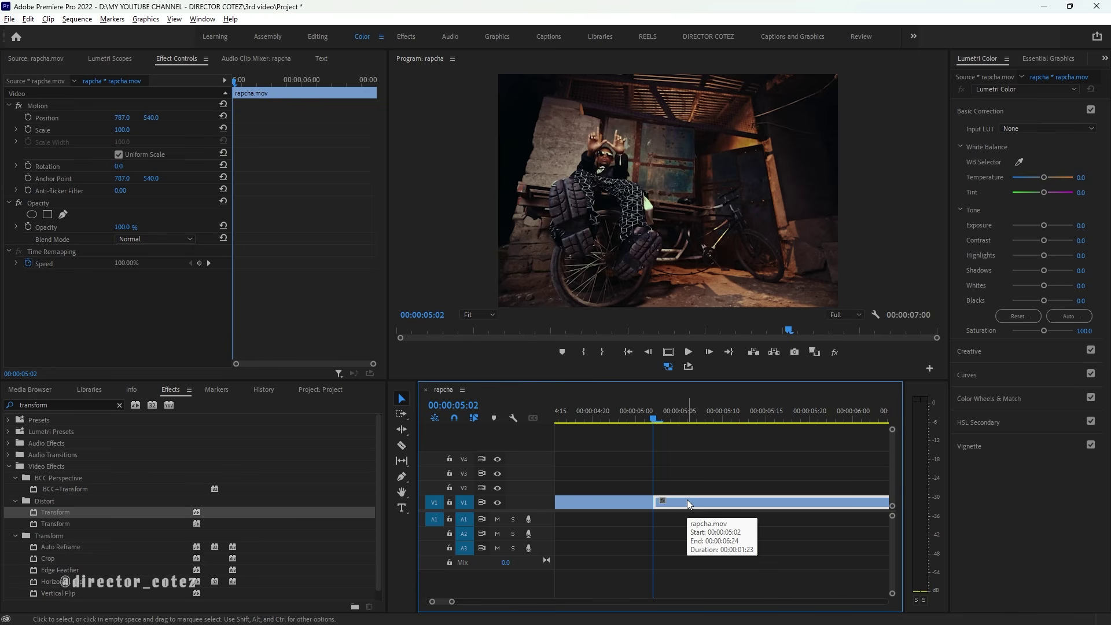
pyautogui.press('=')
pyautogui.moveTo(688, 503); pyautogui.dragTo(720, 490)
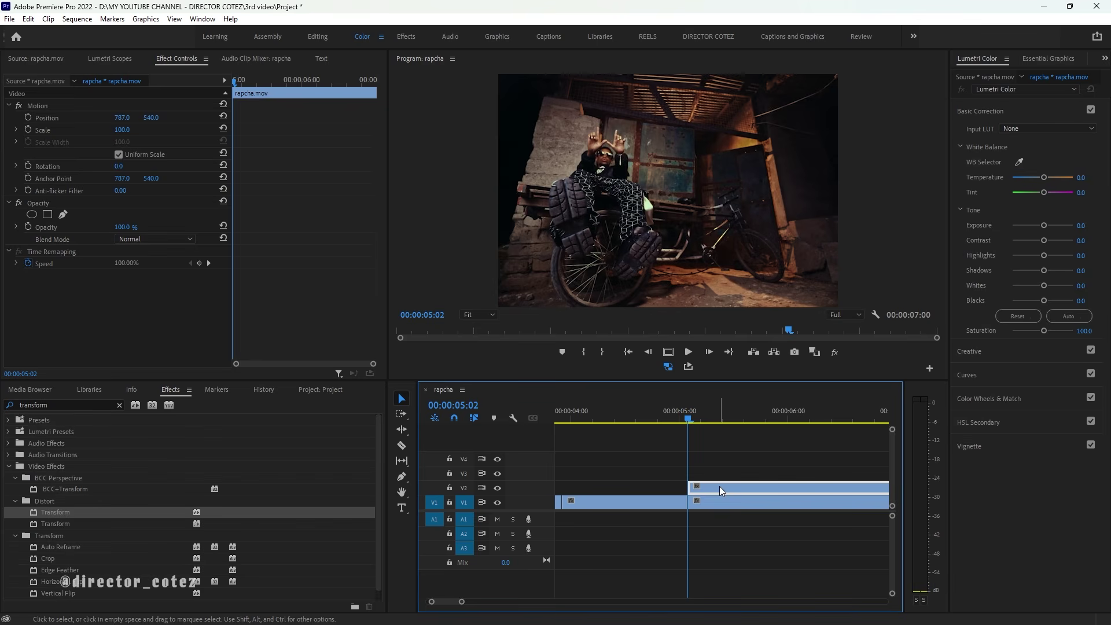
pyautogui.rightClick(720, 491)
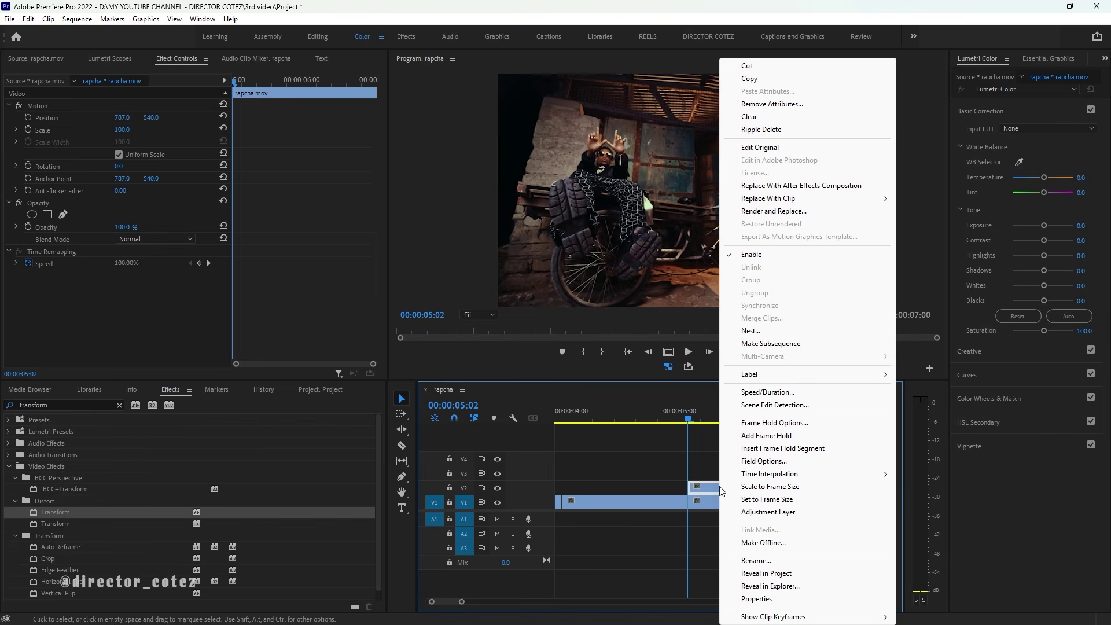
pyautogui.click(755, 435)
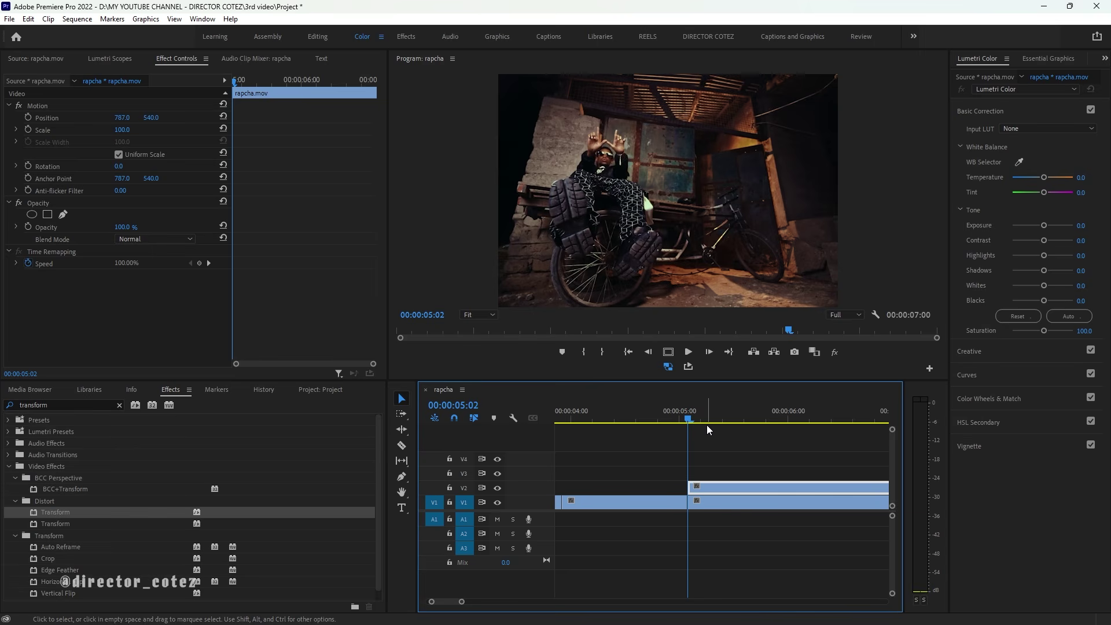
# - Shift the V2 frame-hold clip seven frames earlier to start at 00:00:04:19 and trim its end to the cut at 00:00:05:02
pyautogui.press('Left')
pyautogui.press('Left')
pyautogui.press('Left')
pyautogui.press('Left')
pyautogui.press('Left')
pyautogui.press('Left')
pyautogui.press('Left')
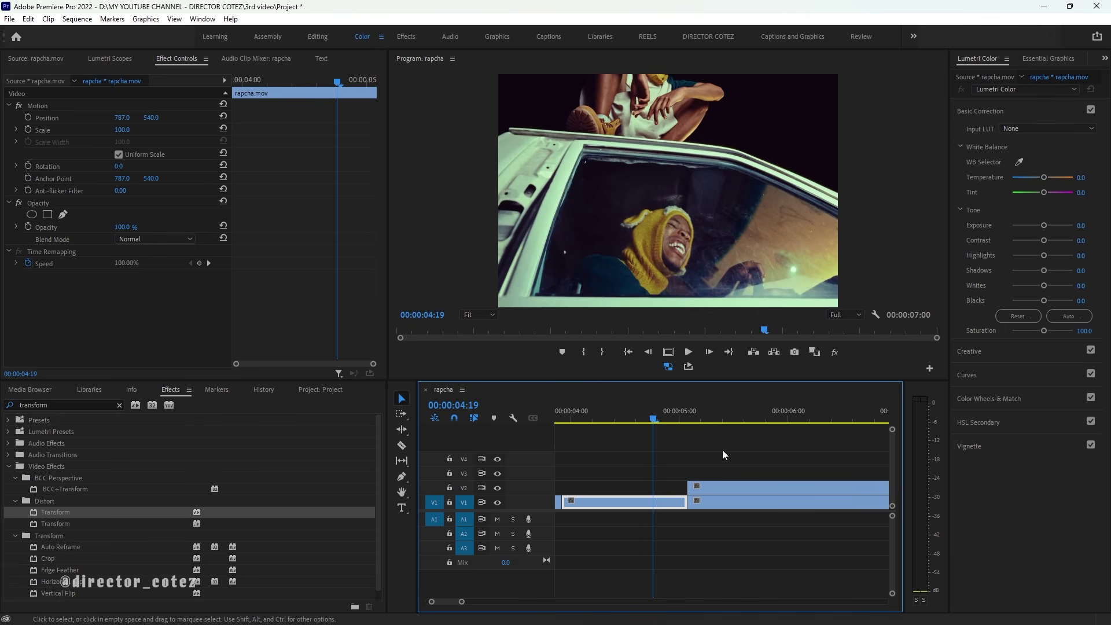
pyautogui.moveTo(738, 486); pyautogui.dragTo(702, 480)
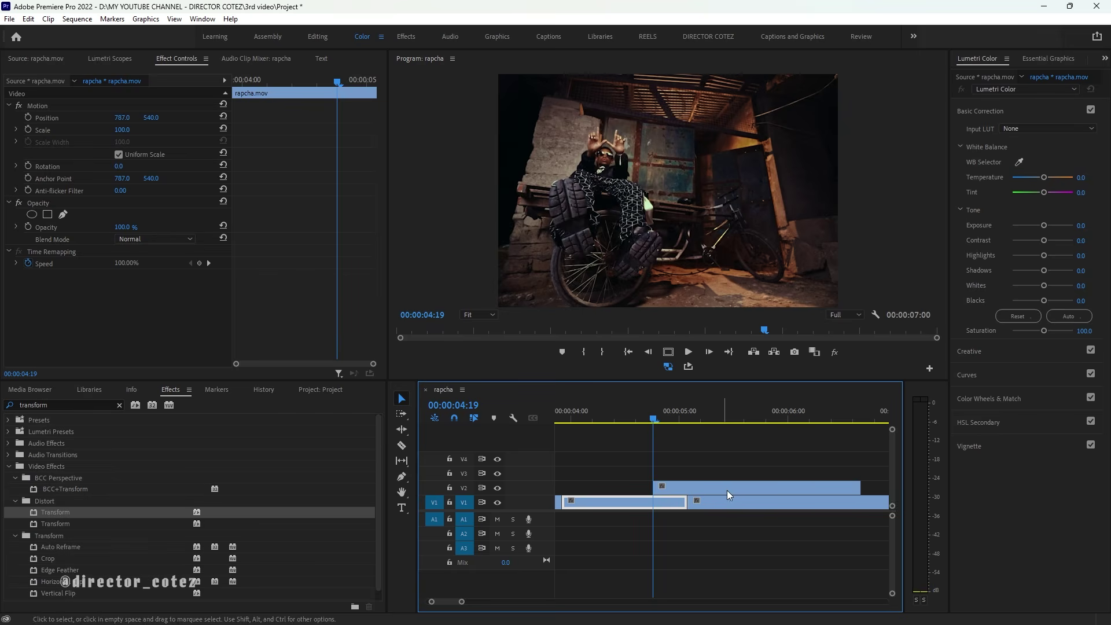
pyautogui.moveTo(860, 486); pyautogui.dragTo(687, 487)
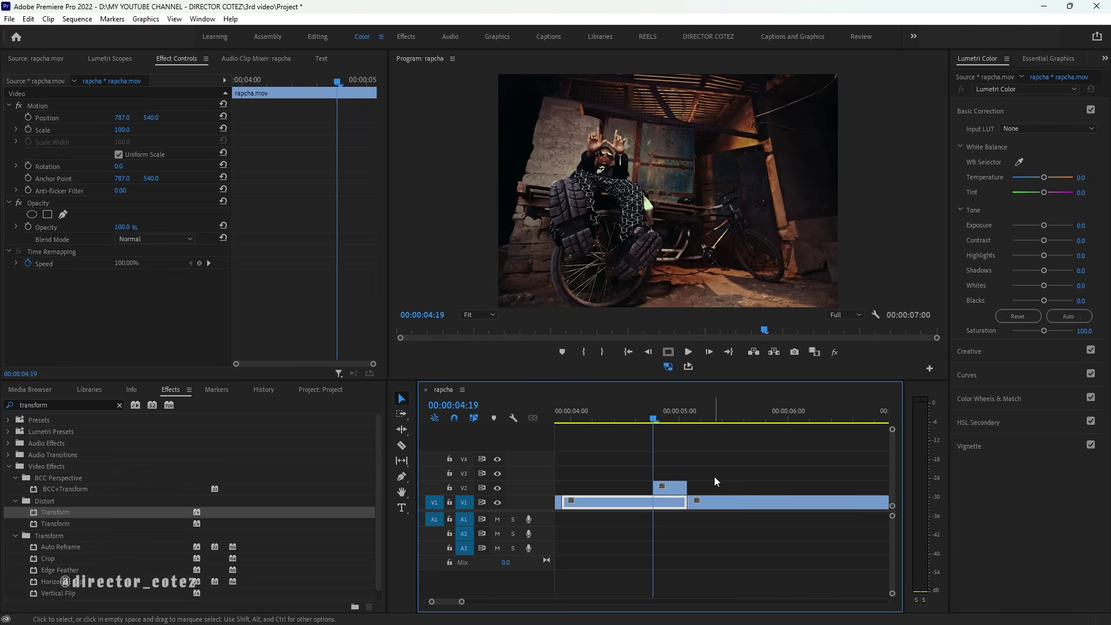
# - Start a free-draw opacity mask on the V2 clip, placing the first two points along the subject's raised finger on the frame's left side
pyautogui.click(665, 489)
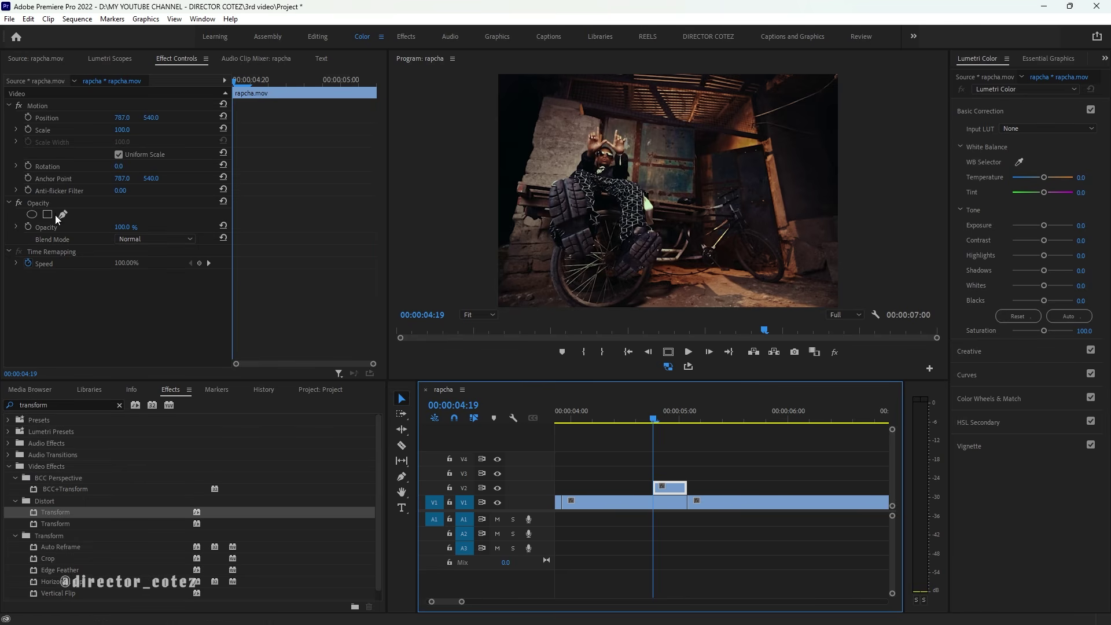
pyautogui.click(37, 205)
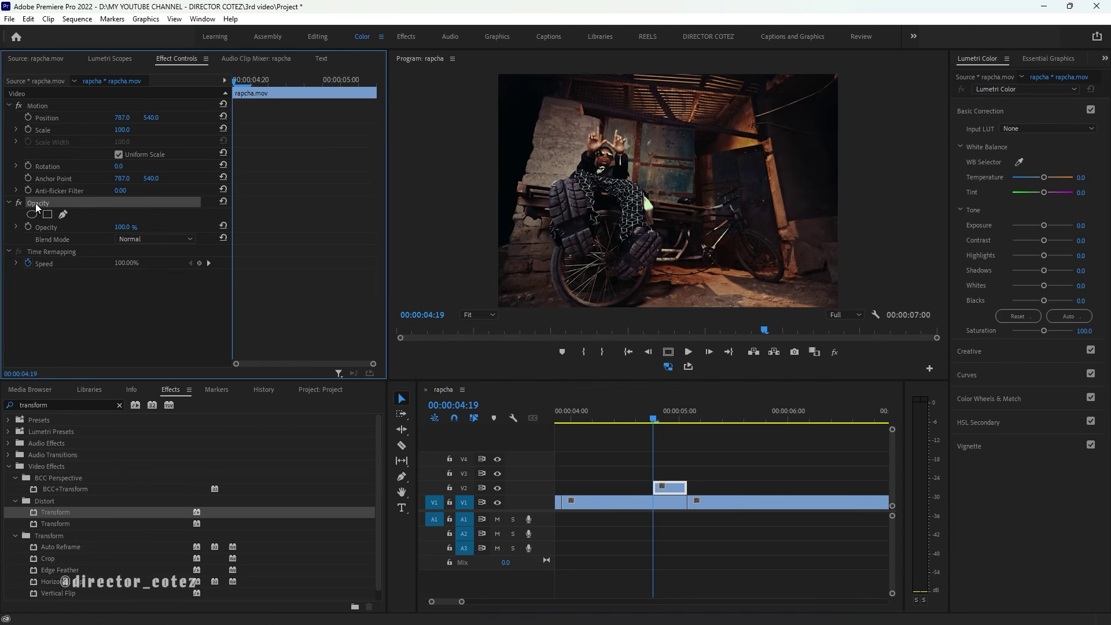
pyautogui.click(63, 215)
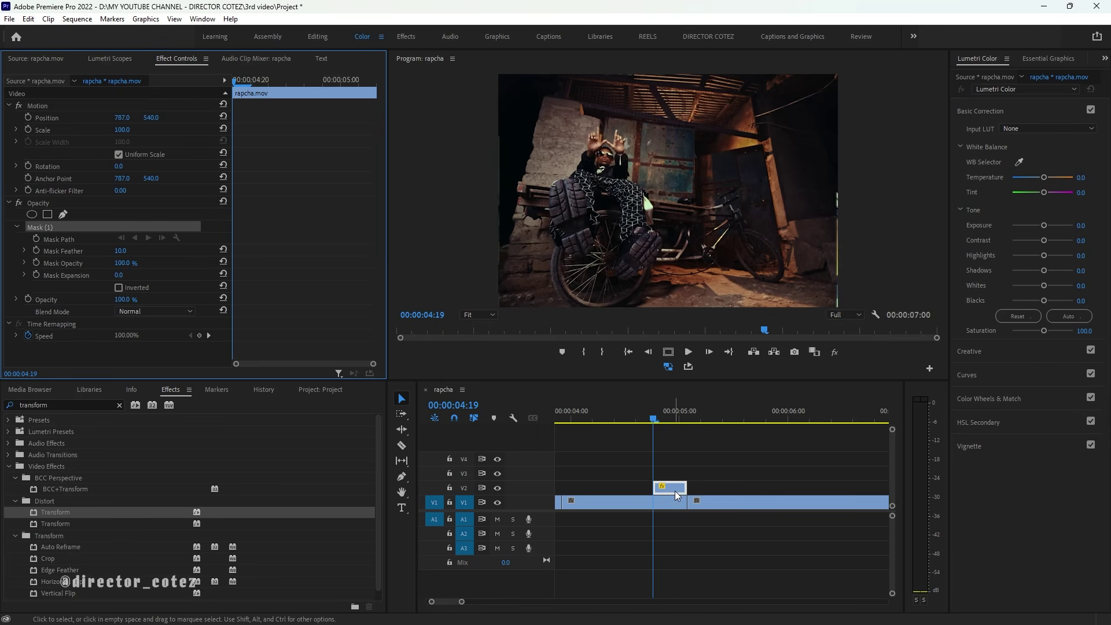
pyautogui.click(479, 314)
pyautogui.click(486, 397)
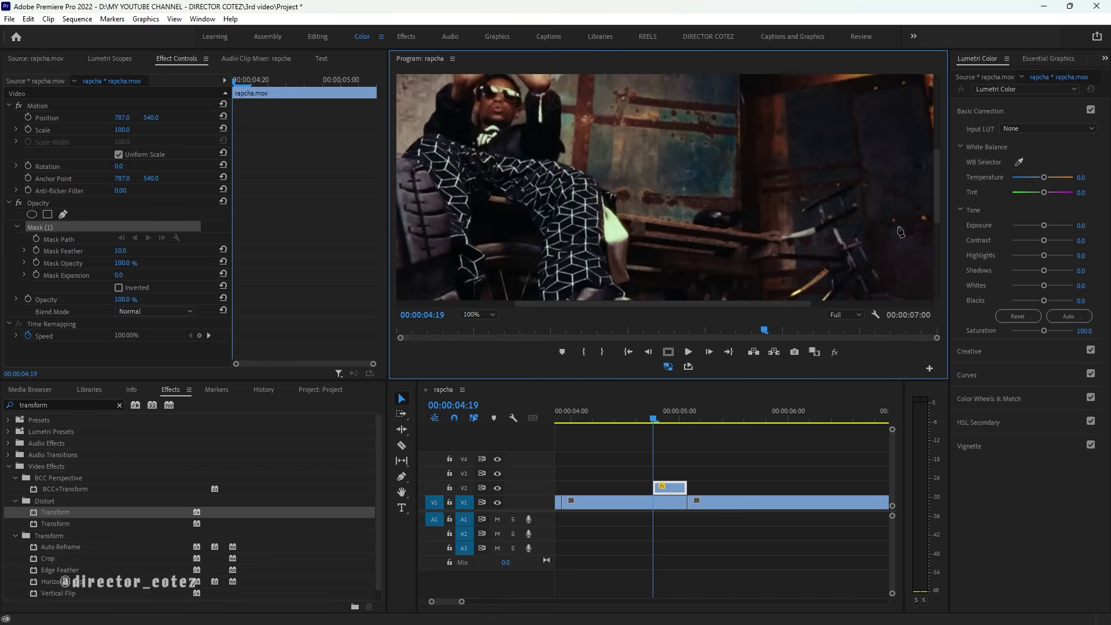
pyautogui.scroll(3, 932, 159)
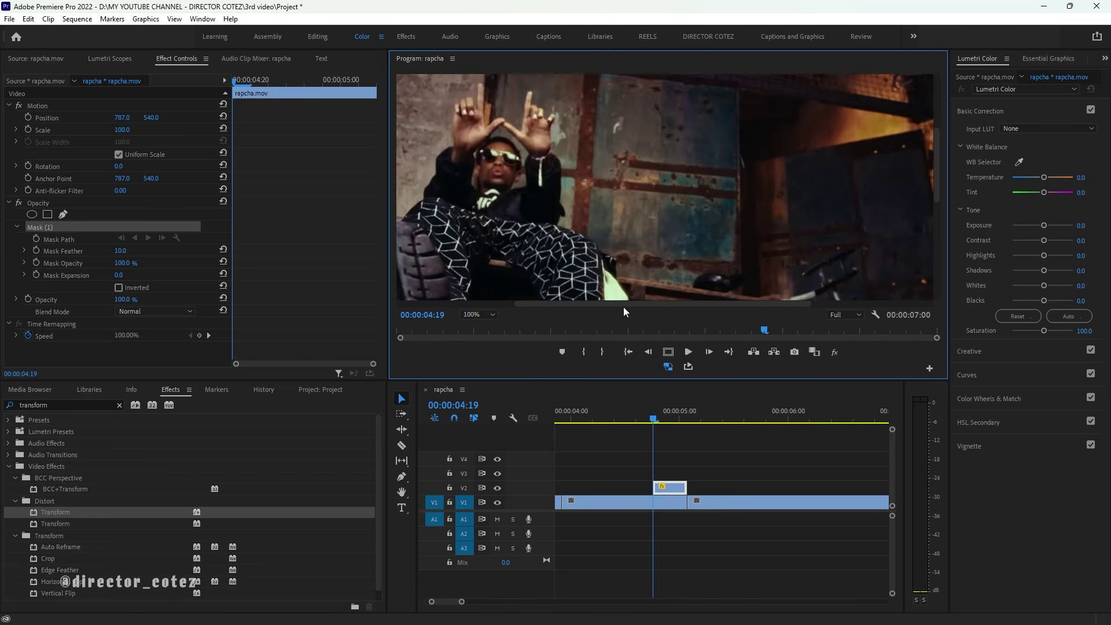
pyautogui.moveTo(623, 306); pyautogui.dragTo(546, 308)
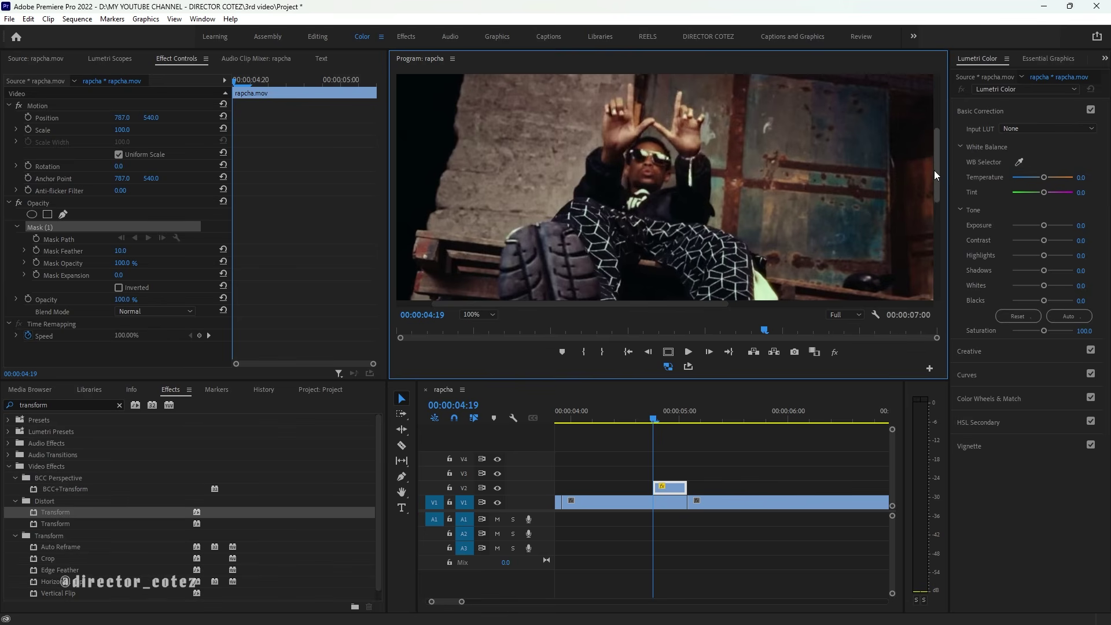
pyautogui.moveTo(934, 170); pyautogui.dragTo(936, 142)
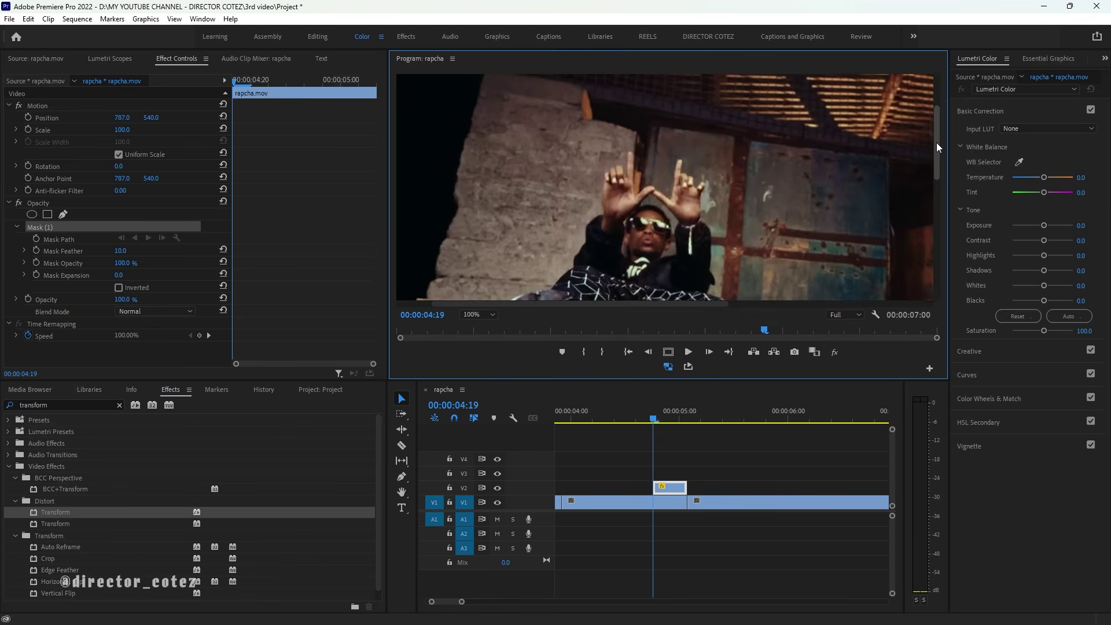
pyautogui.click(478, 316)
pyautogui.click(473, 404)
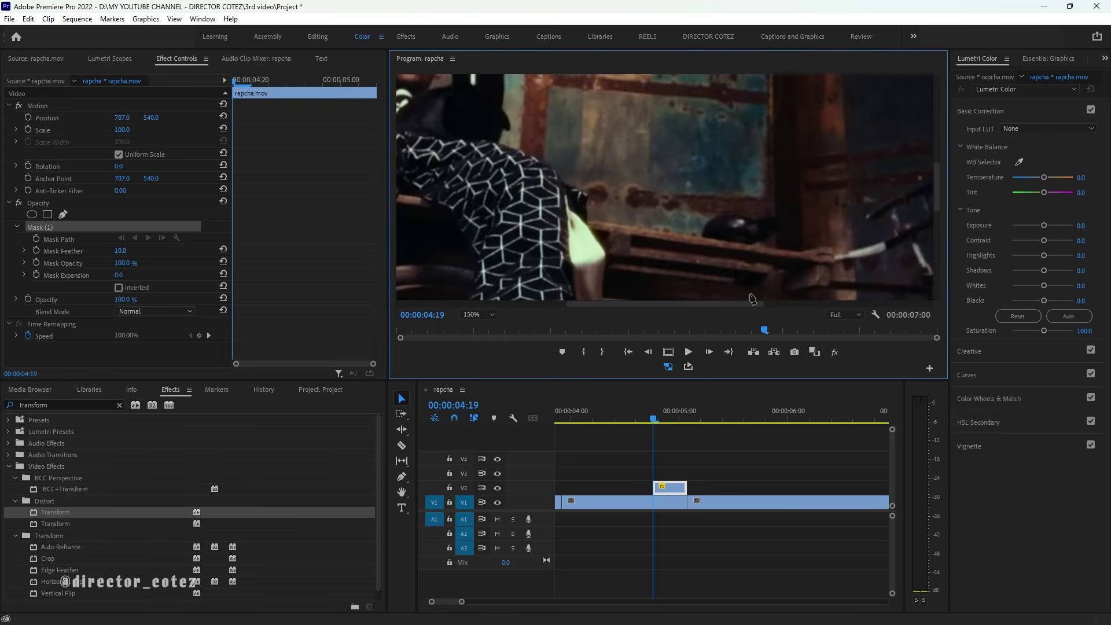
pyautogui.moveTo(737, 302); pyautogui.dragTo(648, 307)
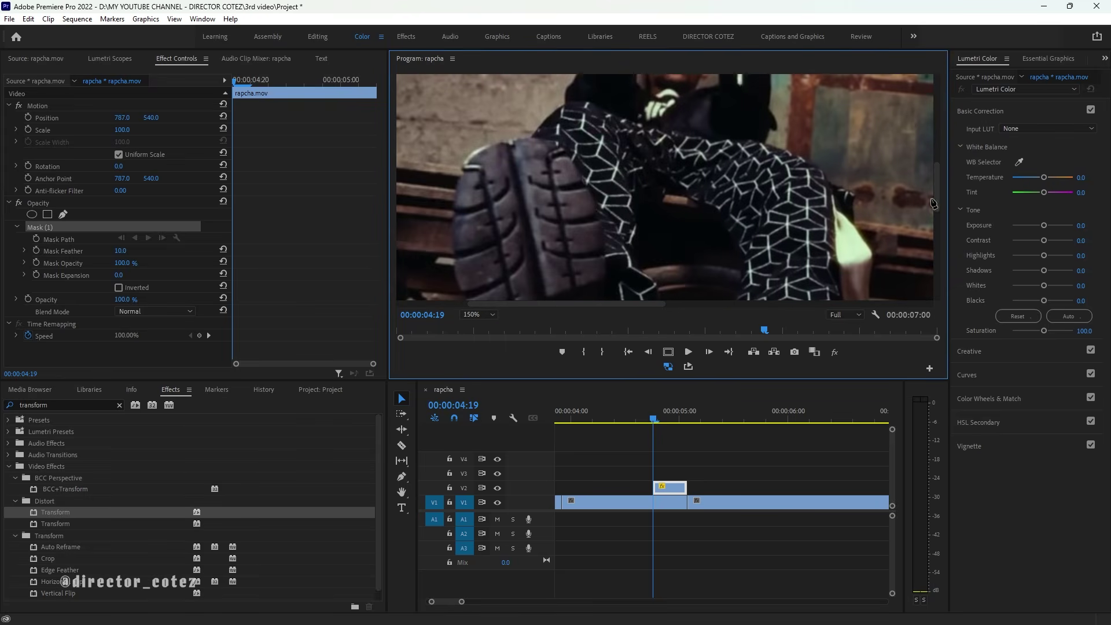
pyautogui.moveTo(937, 196); pyautogui.dragTo(946, 144)
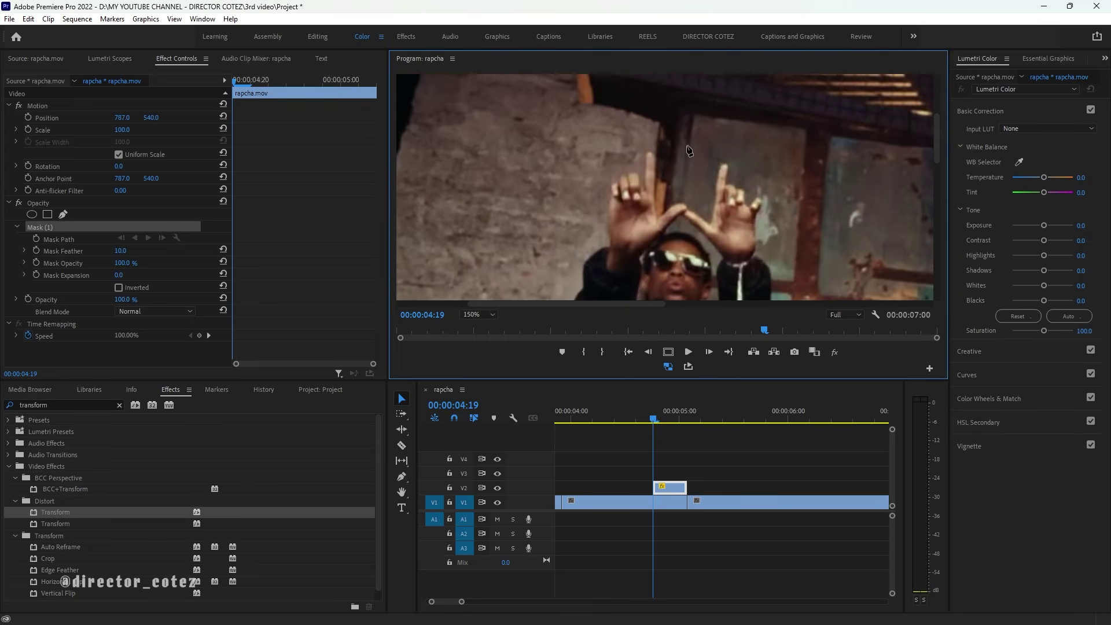
pyautogui.click(646, 153)
pyautogui.click(646, 174)
# - Continue the mask path over the knuckles and down the outer edge of the hand and wrist to the jacket sleeve
pyautogui.click(474, 316)
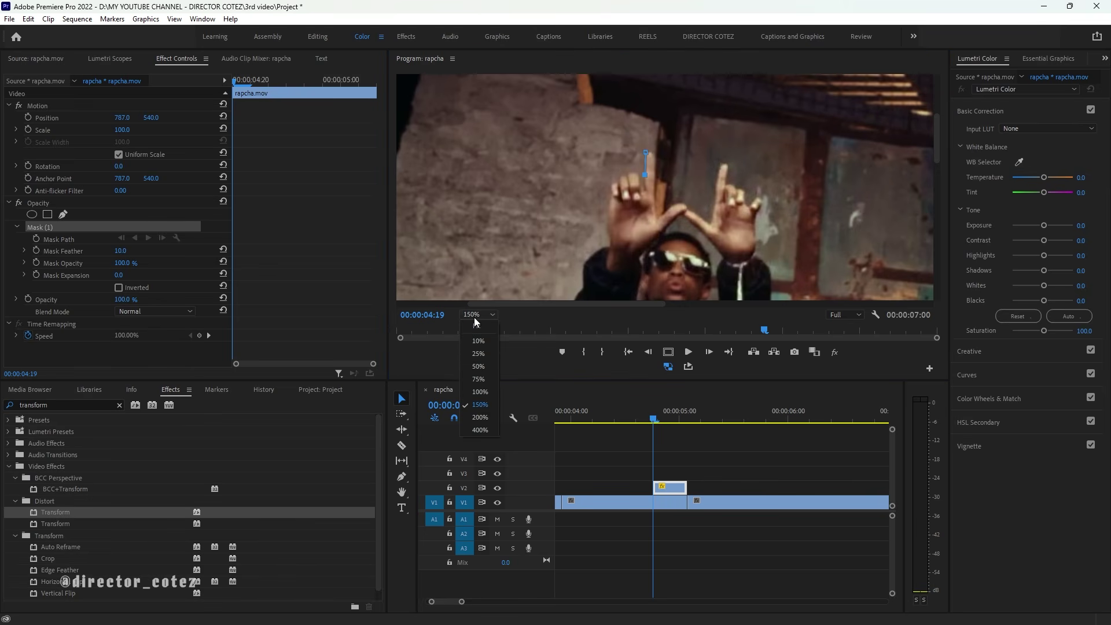
pyautogui.click(480, 417)
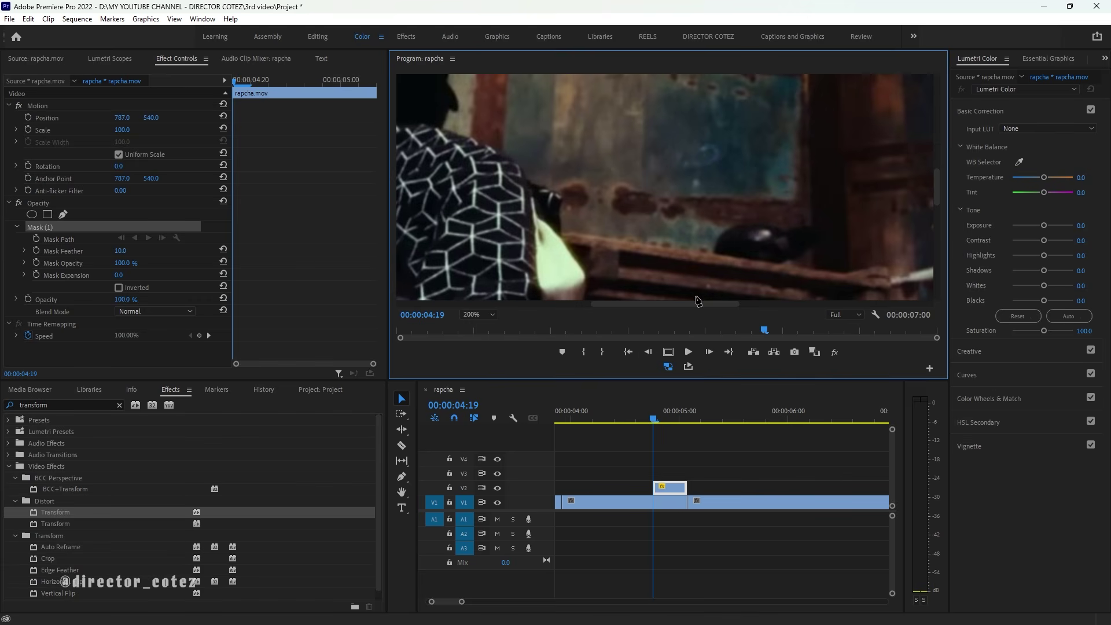
pyautogui.moveTo(696, 303); pyautogui.dragTo(603, 301)
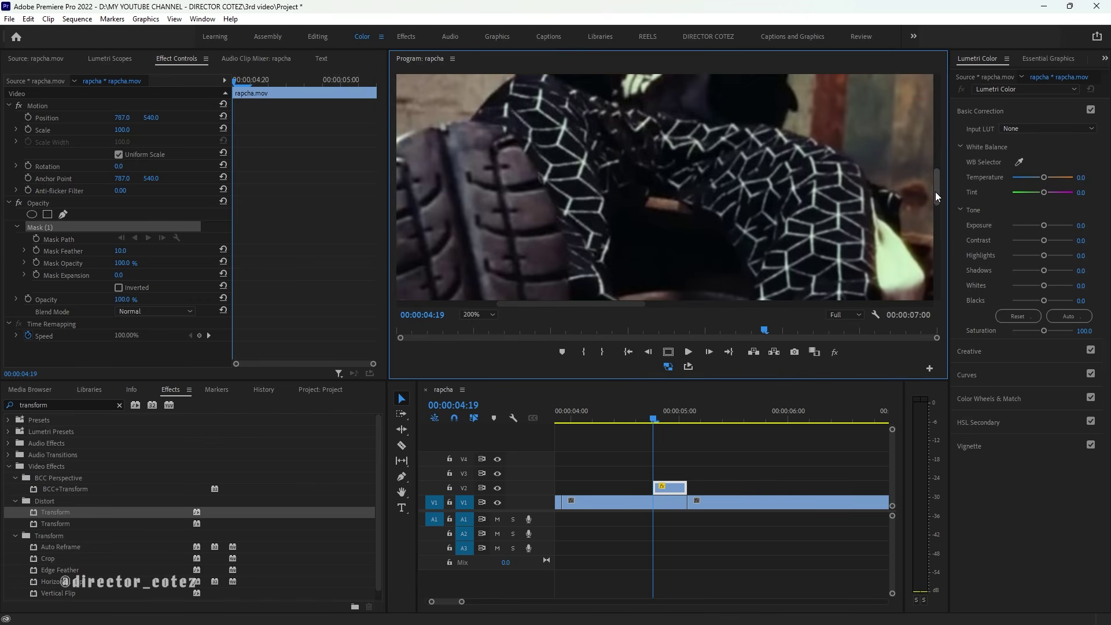
pyautogui.moveTo(936, 193); pyautogui.dragTo(940, 145)
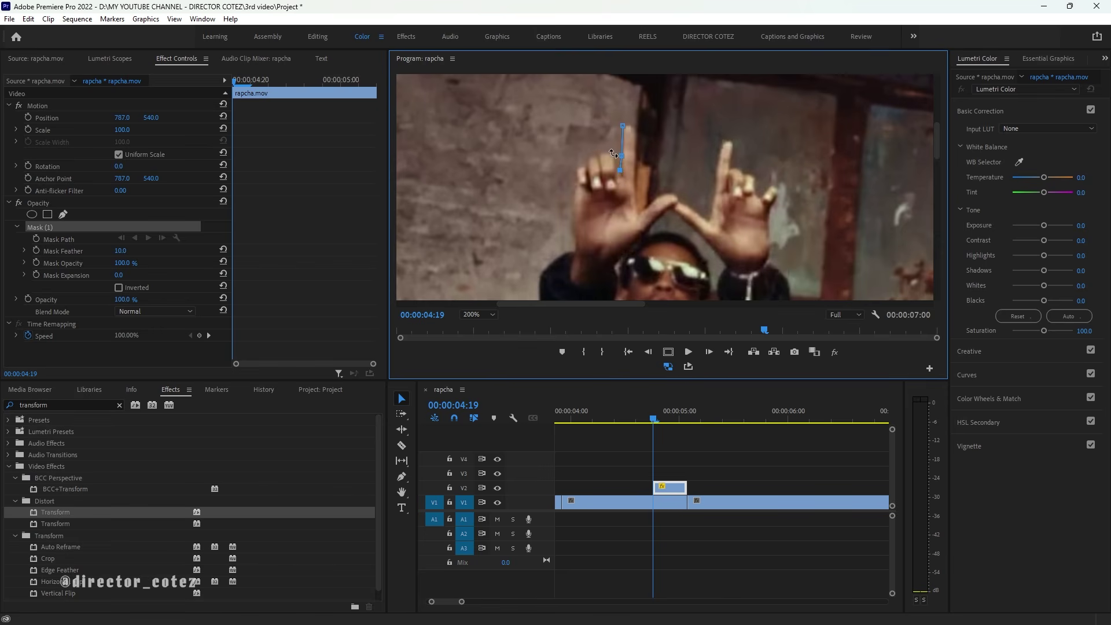
pyautogui.moveTo(607, 144); pyautogui.dragTo(609, 153)
pyautogui.click(598, 139)
pyautogui.click(587, 159)
pyautogui.click(576, 168)
pyautogui.click(573, 195)
pyautogui.click(568, 221)
pyautogui.click(572, 239)
pyautogui.click(567, 253)
pyautogui.click(548, 263)
# - Trace the mask path down the outer edge of the sleeve and along the patterned trouser leg to the upper shoe
pyautogui.moveTo(936, 151); pyautogui.dragTo(936, 172)
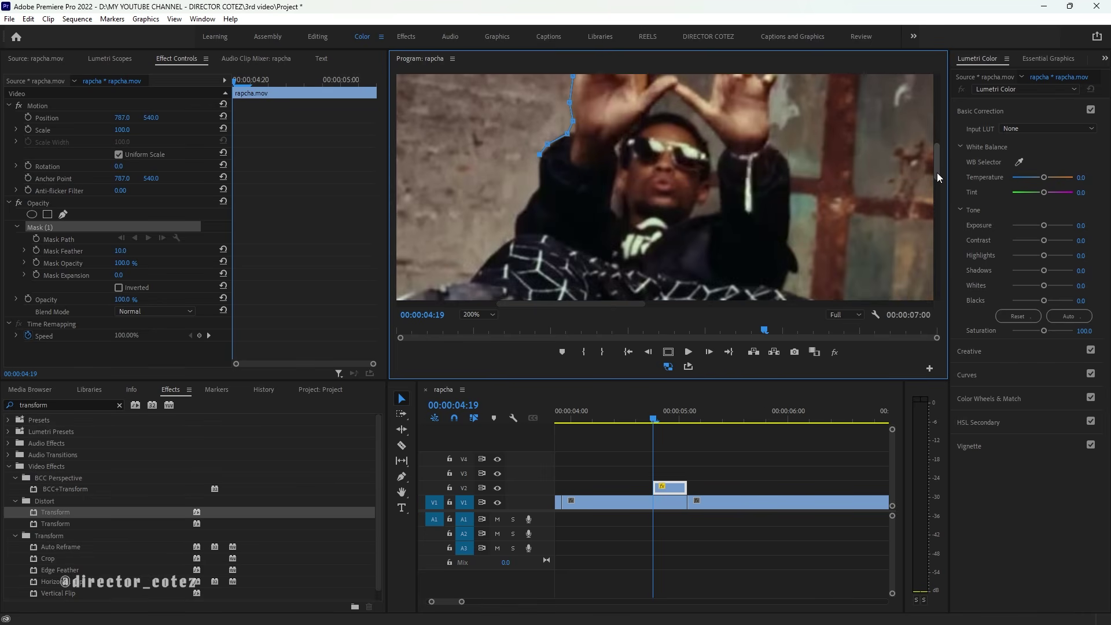
pyautogui.click(539, 169)
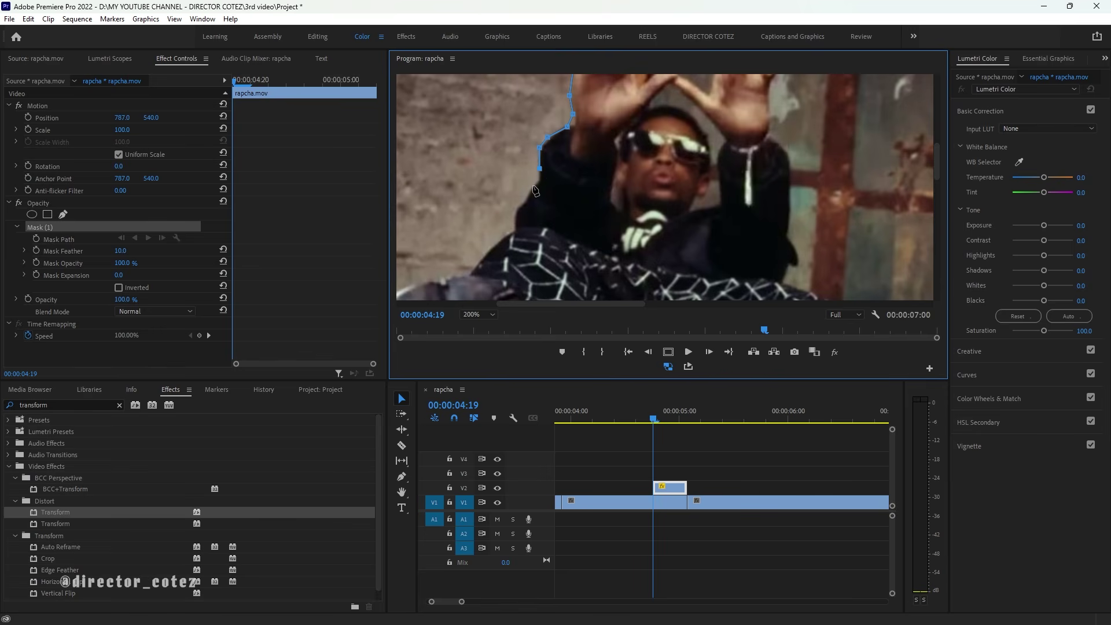
pyautogui.click(533, 185)
pyautogui.click(520, 205)
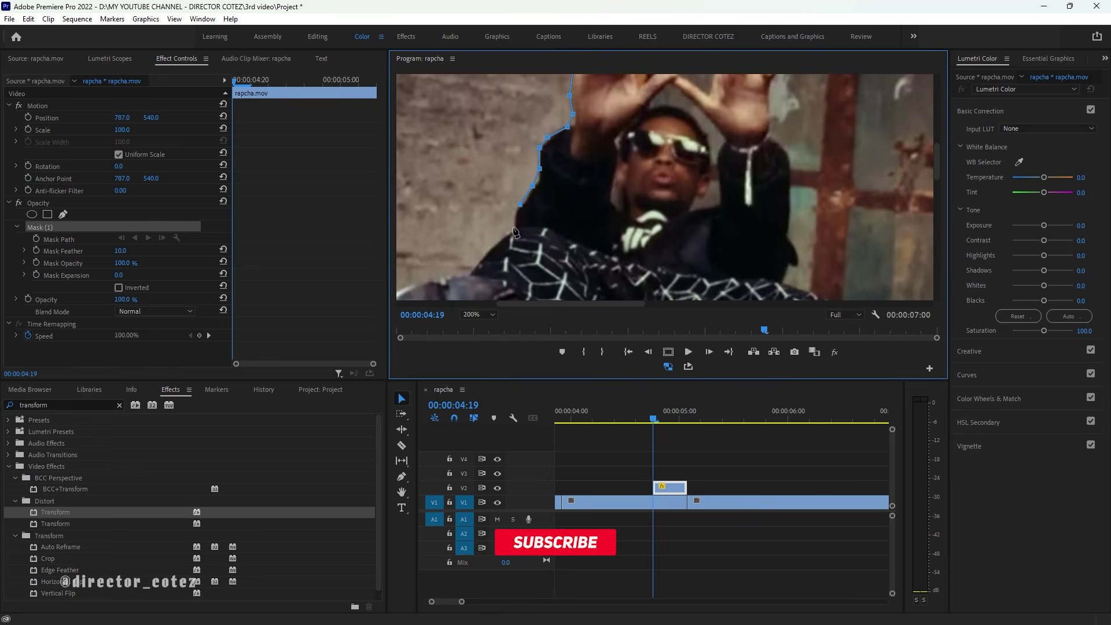
pyautogui.click(514, 227)
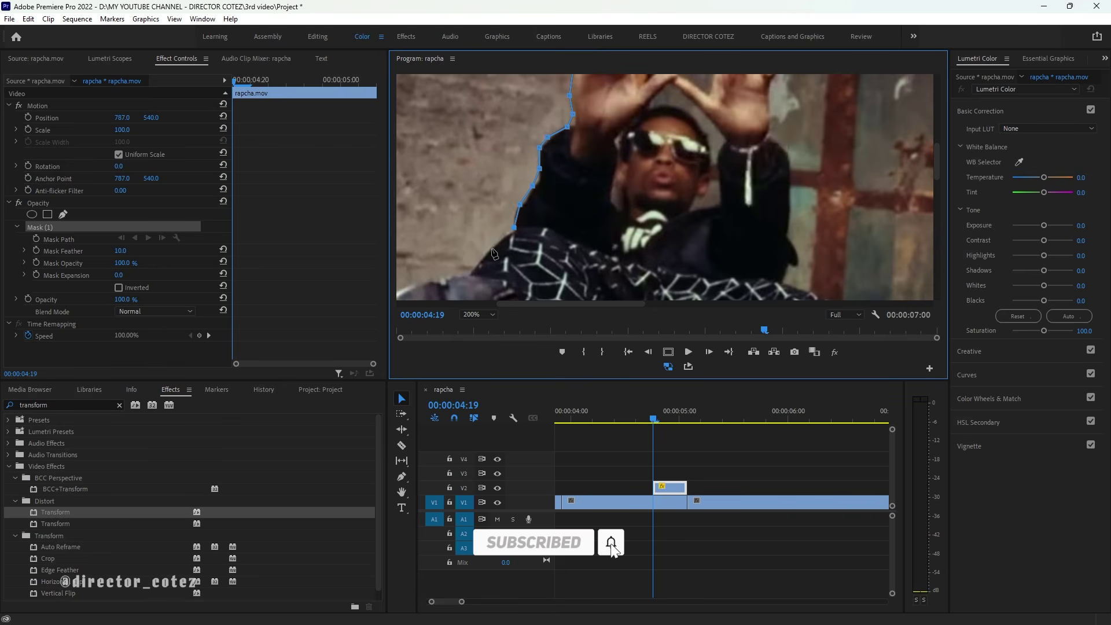
pyautogui.click(491, 248)
pyautogui.click(469, 273)
# - Trace the mask path around the top curve of the upper shoe's sole and onto its outer side
pyautogui.moveTo(937, 165); pyautogui.dragTo(938, 174)
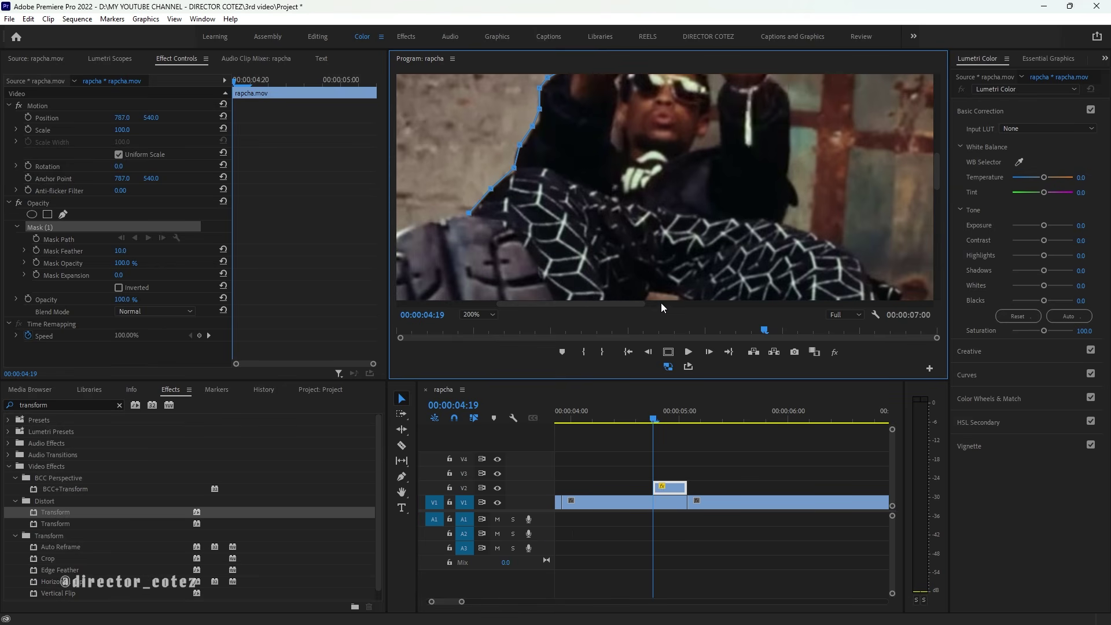
pyautogui.moveTo(620, 304); pyautogui.dragTo(547, 304)
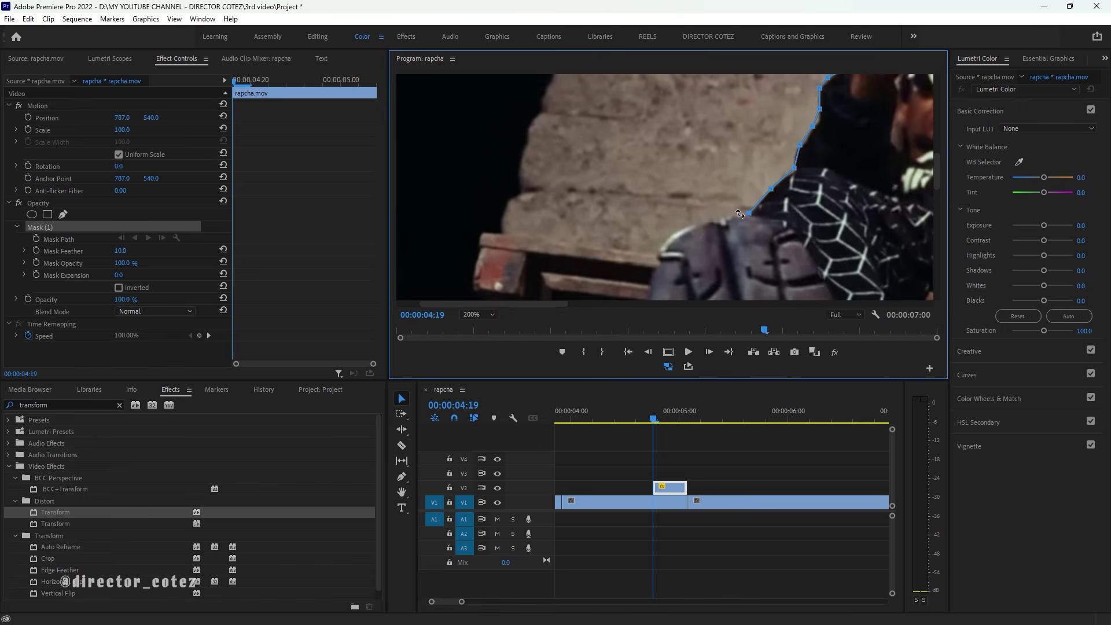
pyautogui.click(695, 225)
pyautogui.click(668, 236)
pyautogui.click(658, 253)
pyautogui.click(653, 272)
# - Extend the mask path down the outer side of the upper shoe's sole to its lower corner
pyautogui.moveTo(936, 186); pyautogui.dragTo(939, 257)
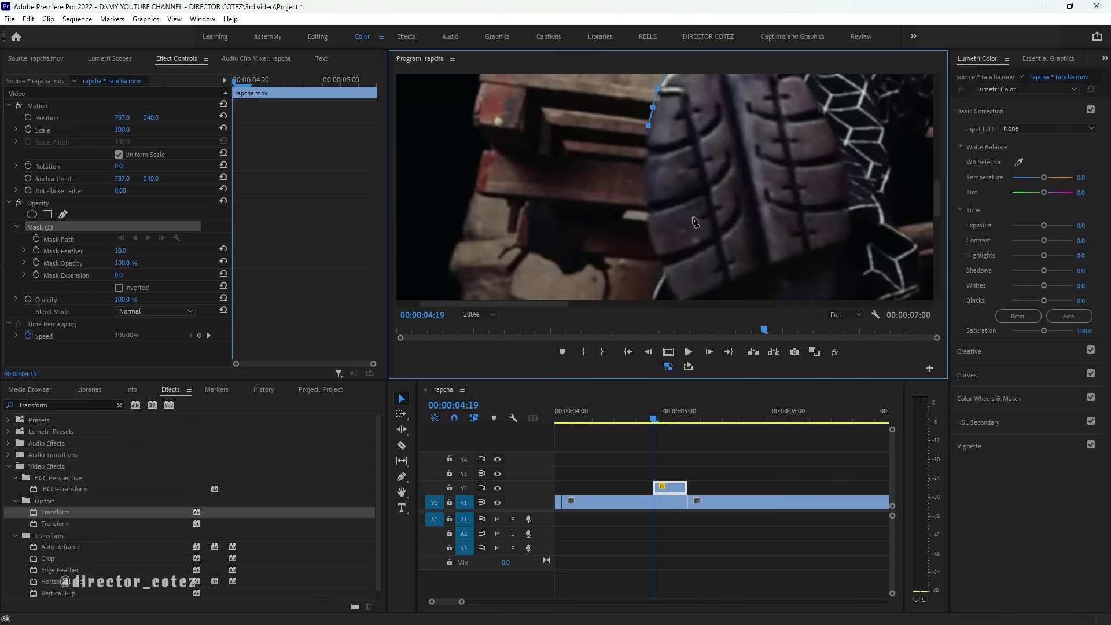
pyautogui.click(646, 145)
pyautogui.click(645, 179)
pyautogui.click(645, 208)
pyautogui.click(650, 235)
pyautogui.click(661, 264)
# - Trace the mask path along the outer edge of the patterned trousers below the upper shoe, down to the bicycle wheel
pyautogui.moveTo(936, 186); pyautogui.dragTo(939, 213)
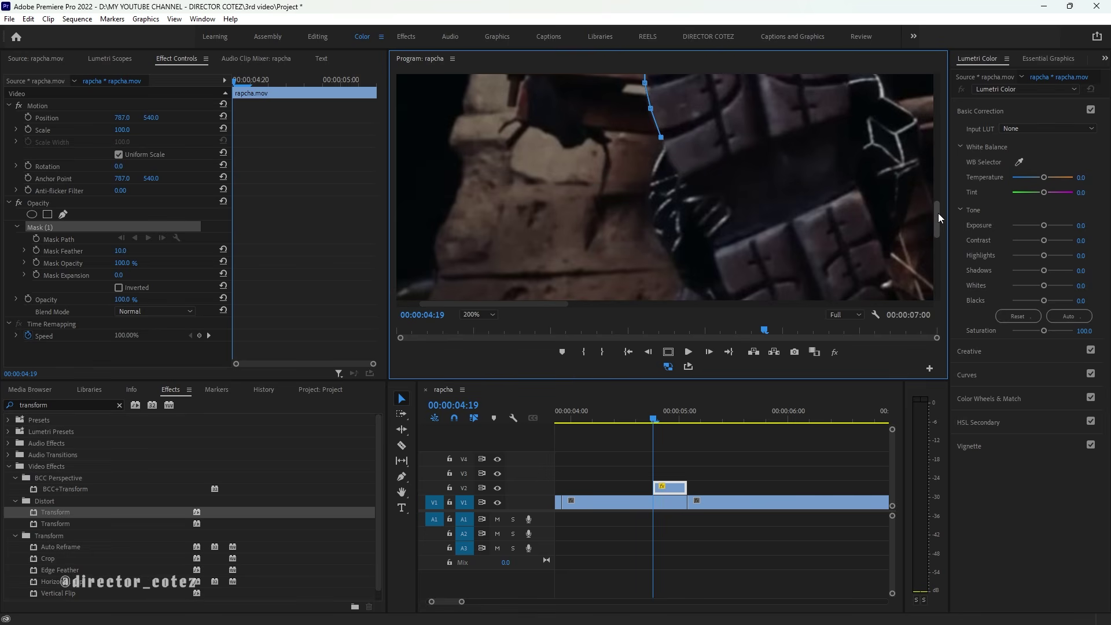
pyautogui.click(658, 156)
pyautogui.click(648, 182)
pyautogui.click(649, 216)
pyautogui.click(661, 245)
pyautogui.click(679, 271)
pyautogui.click(690, 289)
# - Trace the mask path across the top of the wheel and around the bottom edge of the lower shoe's sole
pyautogui.moveTo(939, 217); pyautogui.dragTo(936, 237)
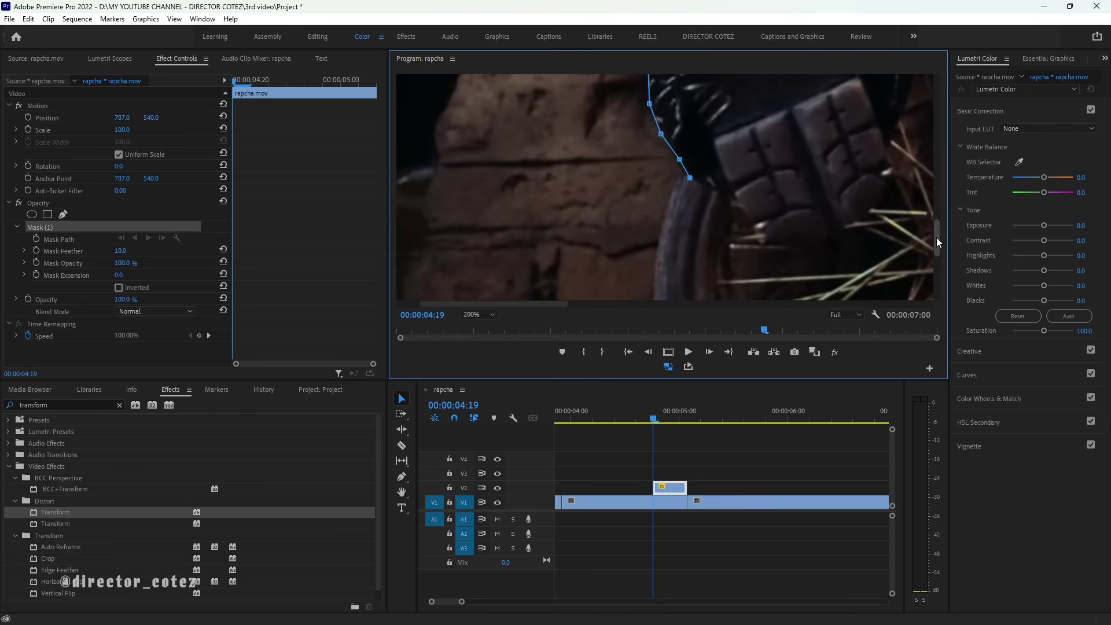
pyautogui.click(703, 186)
pyautogui.click(717, 191)
pyautogui.click(734, 196)
pyautogui.click(748, 222)
pyautogui.click(759, 243)
pyautogui.moveTo(763, 244); pyautogui.dragTo(765, 239)
pyautogui.click(786, 244)
pyautogui.click(812, 243)
pyautogui.click(837, 233)
pyautogui.click(855, 220)
pyautogui.click(884, 188)
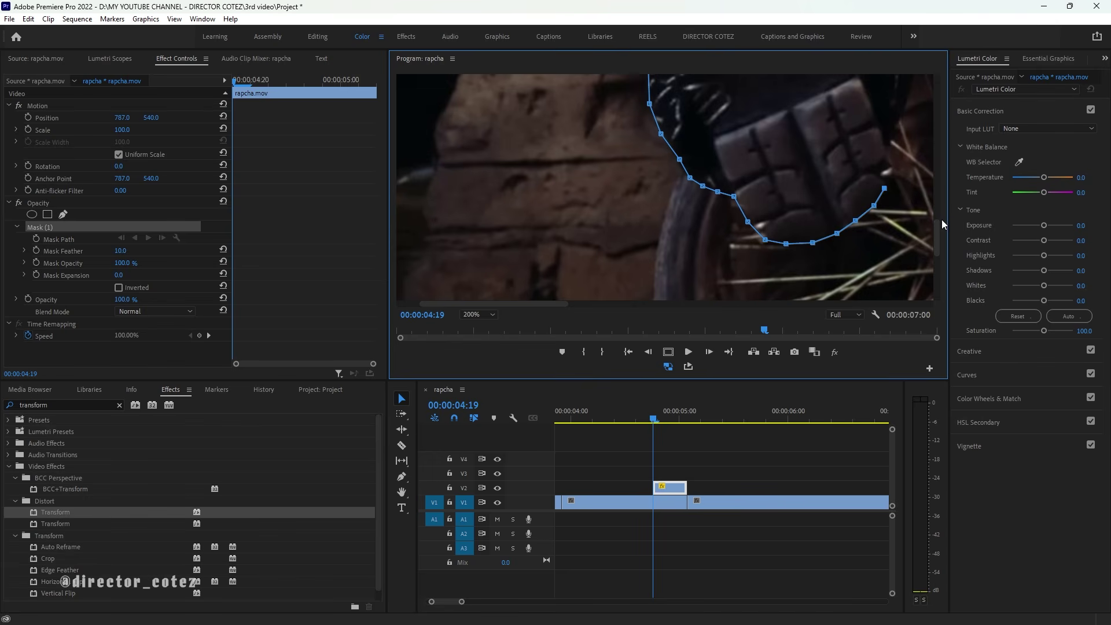
# - Trace the mask path up the inner side of the lower shoe and trouser leg to the gap between the legs
pyautogui.moveTo(938, 232); pyautogui.dragTo(938, 217)
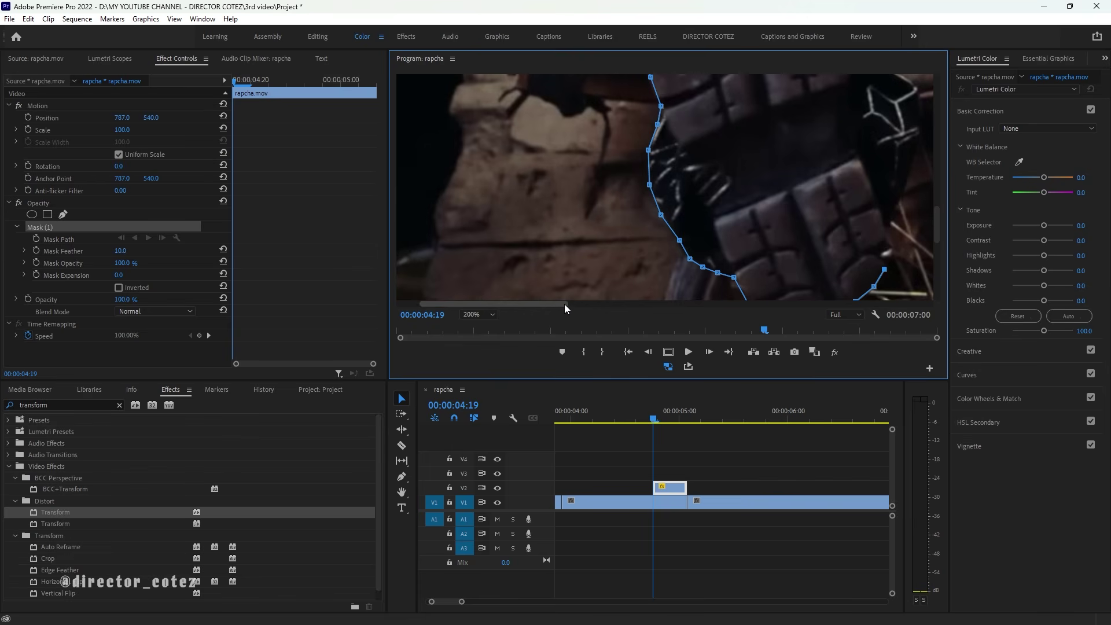
pyautogui.moveTo(564, 306); pyautogui.dragTo(592, 305)
pyautogui.moveTo(937, 228); pyautogui.dragTo(937, 238)
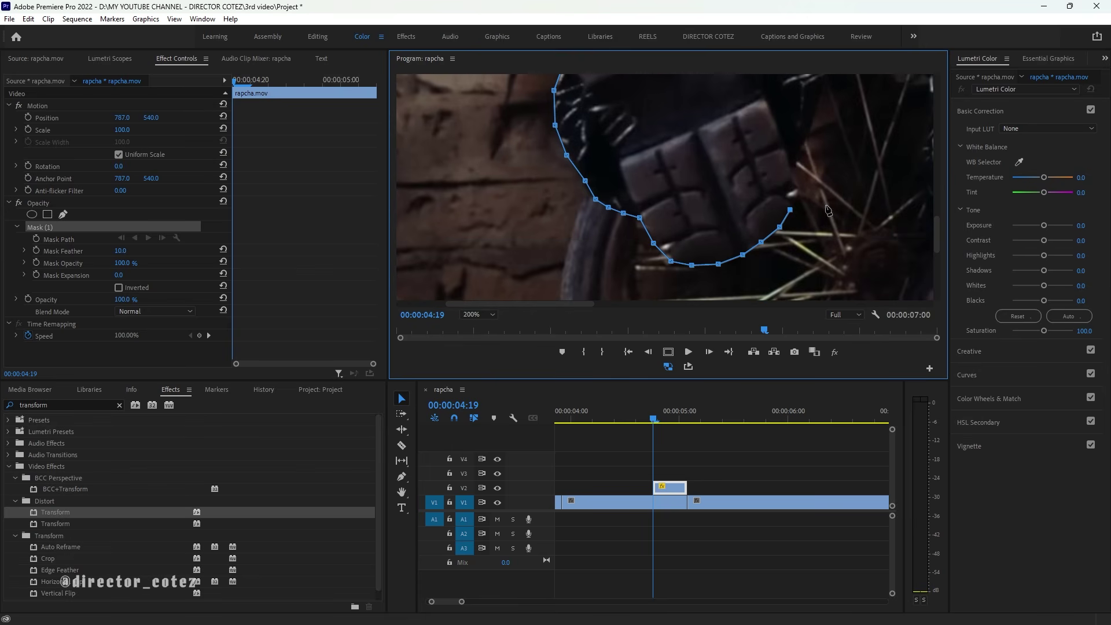
pyautogui.click(793, 173)
pyautogui.scroll(5, 937, 235)
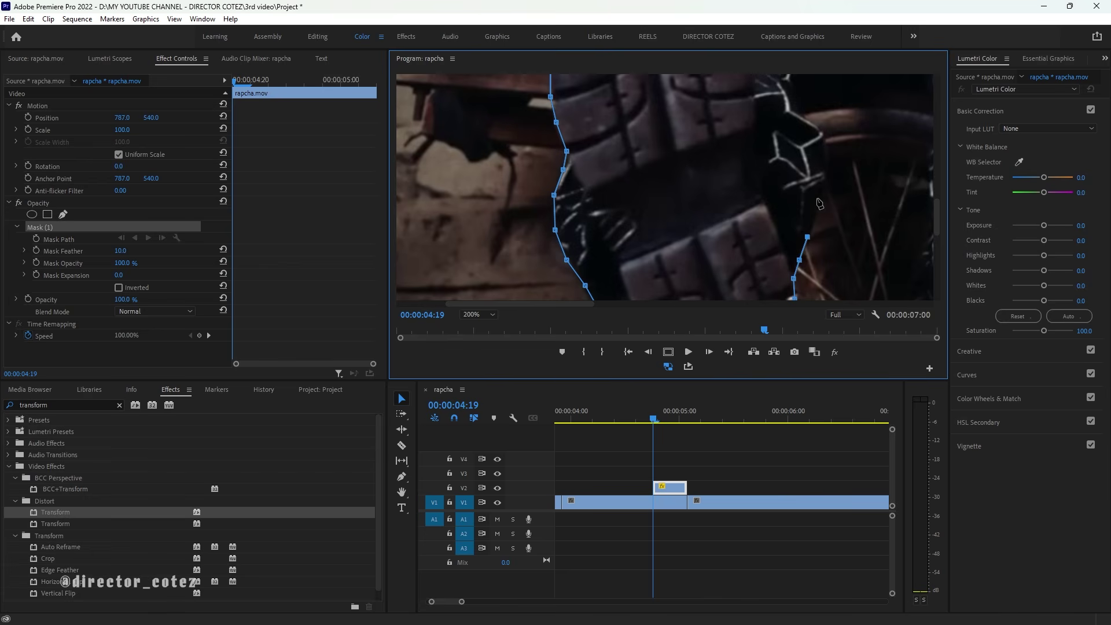
pyautogui.scroll(3, 805, 115)
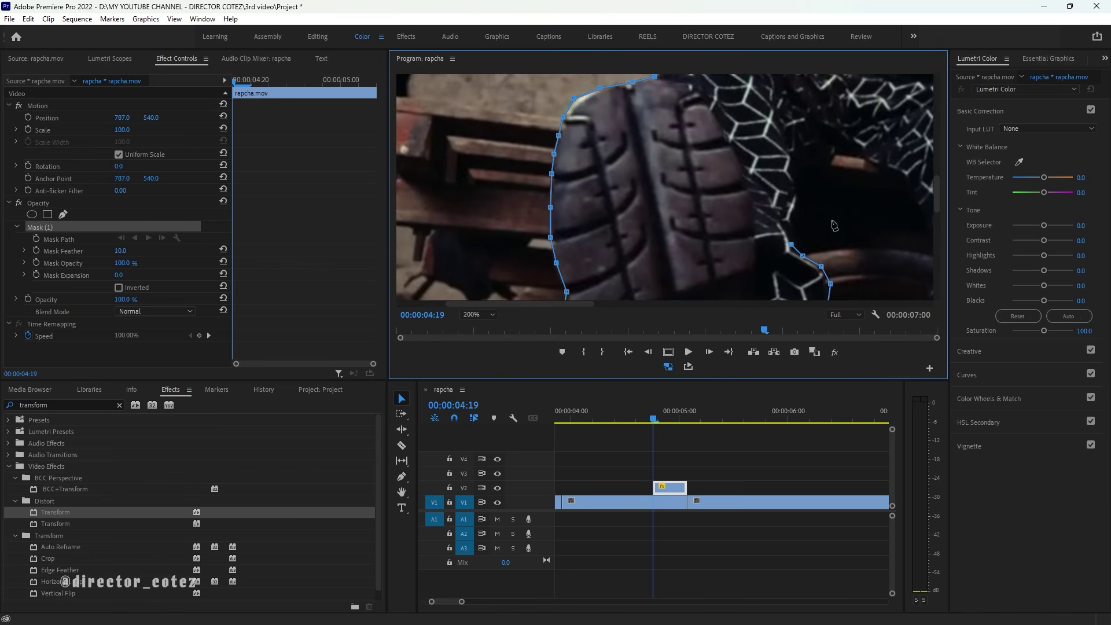
pyautogui.click(801, 208)
pyautogui.click(800, 187)
pyautogui.scroll(3, 937, 194)
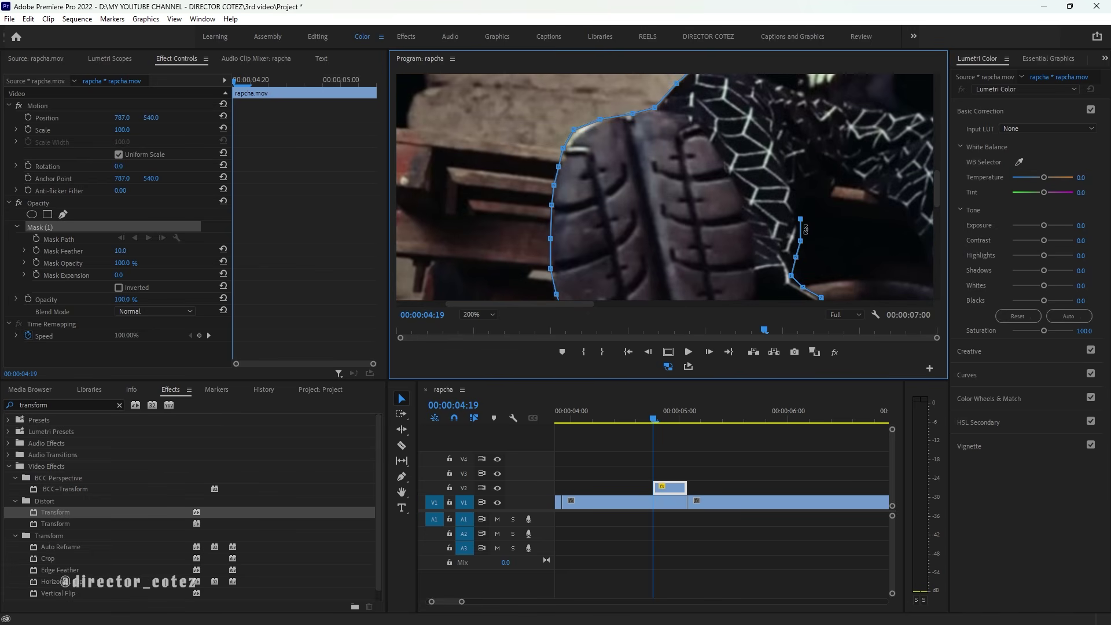
# - Trace the mask path around the top of the dark gap between the legs and onto the other trouser leg
pyautogui.click(811, 209)
pyautogui.click(828, 196)
pyautogui.click(836, 182)
pyautogui.click(838, 164)
pyautogui.click(859, 177)
pyautogui.click(871, 197)
pyautogui.click(892, 209)
pyautogui.click(908, 221)
pyautogui.click(919, 238)
pyautogui.scroll(-3, 748, 301)
pyautogui.moveTo(582, 303); pyautogui.dragTo(631, 303)
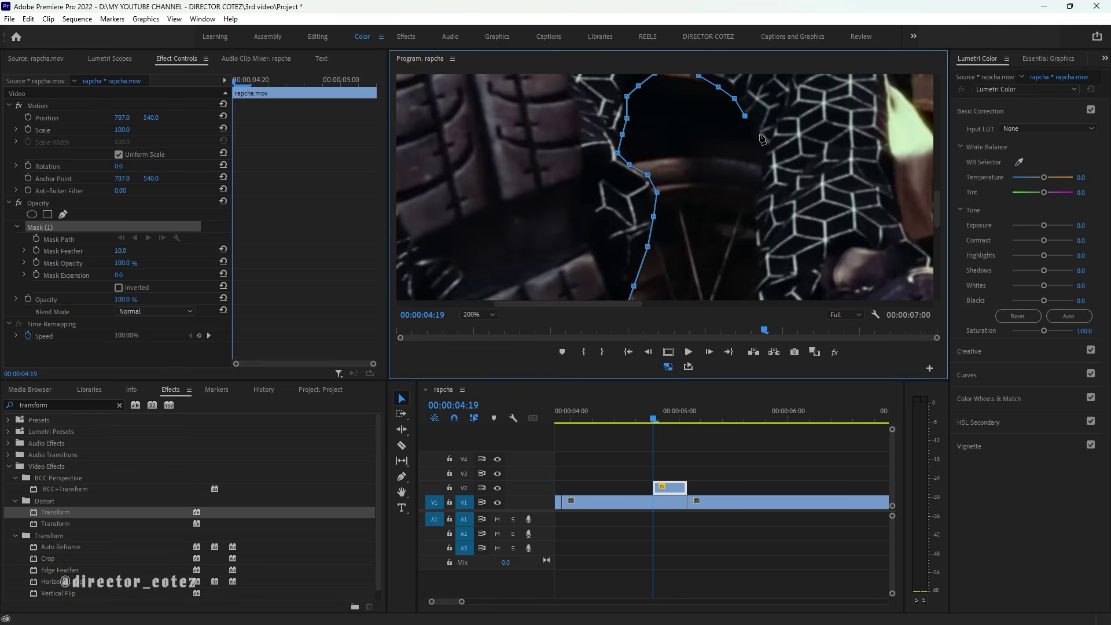
# - Trace the mask path down the inner edge of the second patterned trouser leg toward its cuff
pyautogui.click(760, 150)
pyautogui.click(760, 177)
pyautogui.click(755, 210)
pyautogui.click(756, 236)
pyautogui.click(761, 269)
pyautogui.scroll(-3, 927, 213)
# - Extend the mask path past the second leg's cuff and down the dark area beside the second shoe
pyautogui.click(750, 166)
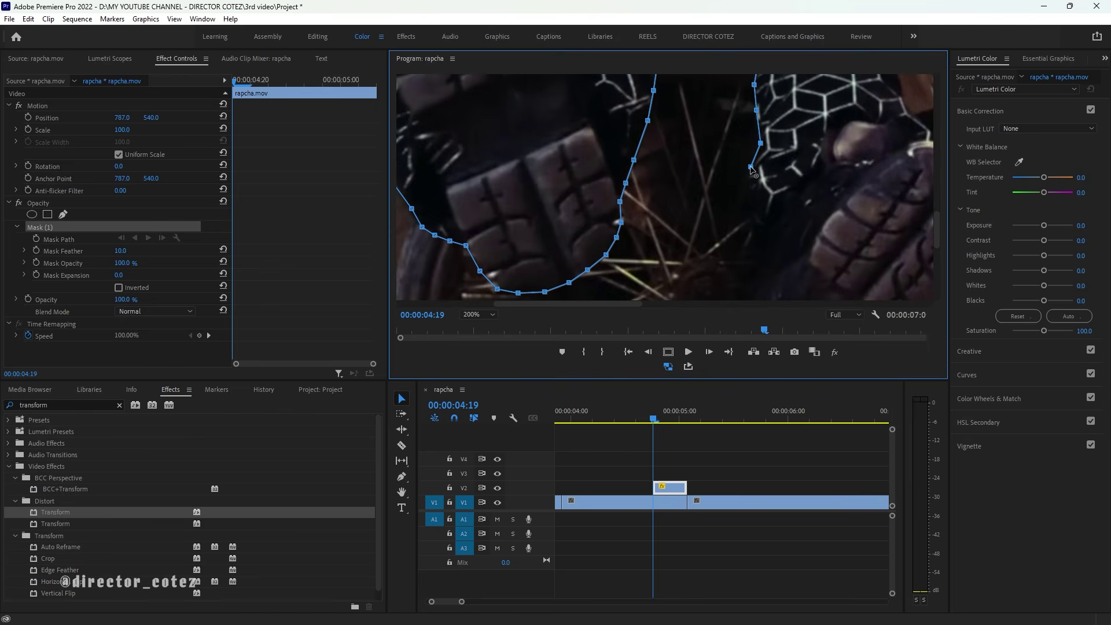
pyautogui.click(748, 197)
pyautogui.click(756, 221)
pyautogui.click(753, 248)
pyautogui.click(751, 276)
pyautogui.scroll(-5, 906, 212)
pyautogui.scroll(2, 926, 231)
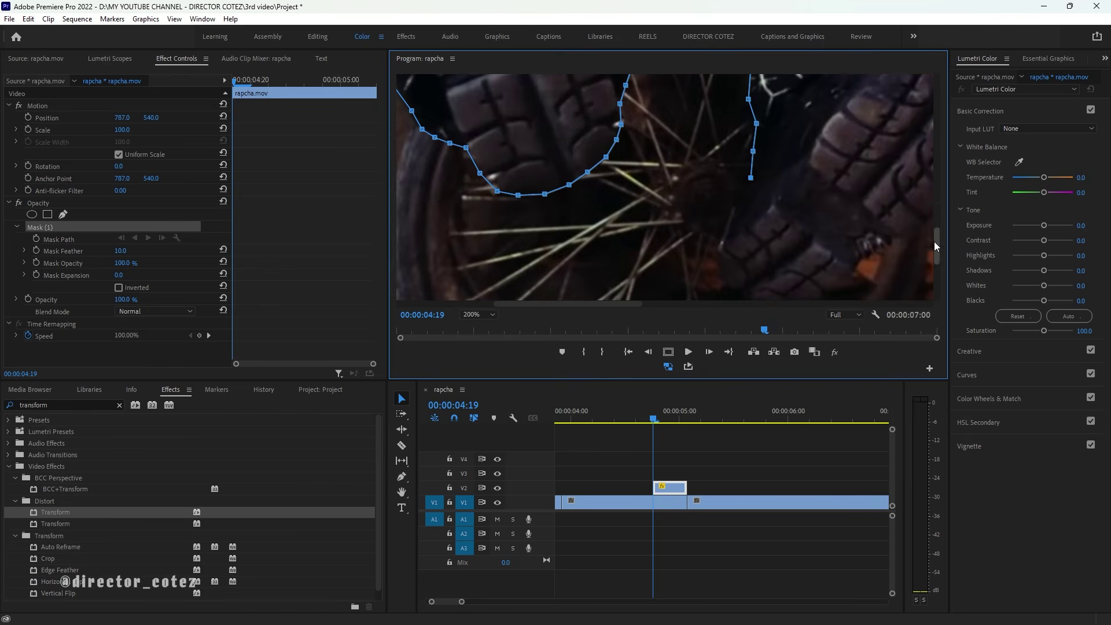
# - Trace the mask path down the inner side of the second shoe to the lower corner of its sole
pyautogui.moveTo(750, 179); pyautogui.dragTo(745, 173)
pyautogui.click(739, 202)
pyautogui.click(729, 234)
pyautogui.click(718, 250)
pyautogui.click(718, 271)
pyautogui.click(728, 287)
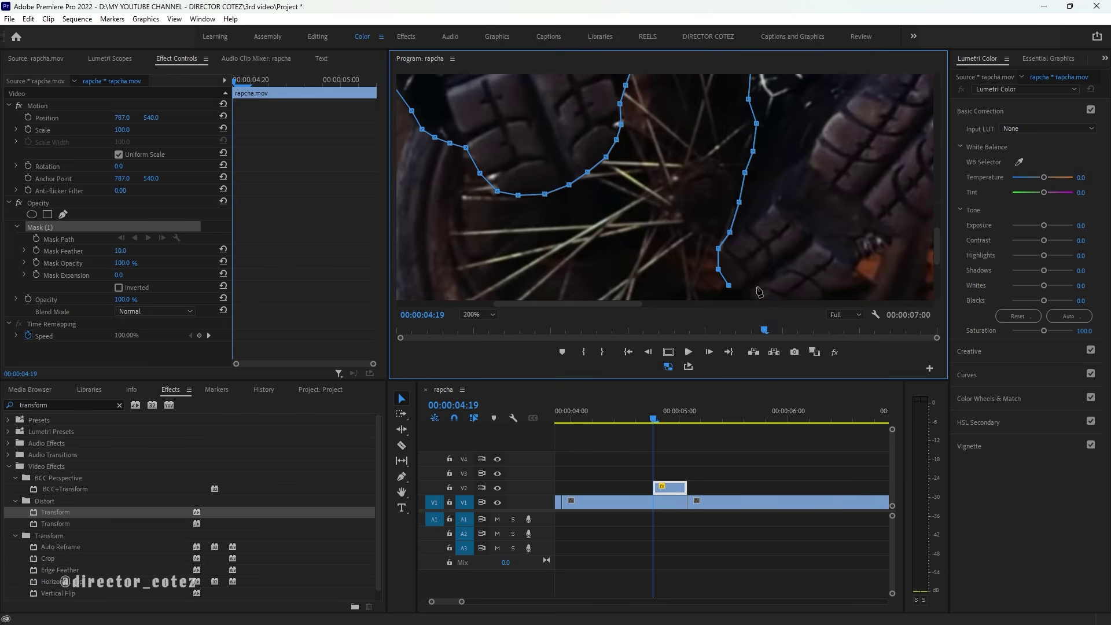
# - Trace the mask path around the rounded bottom end of the second shoe's sole
pyautogui.scroll(-3, 758, 289)
pyautogui.click(749, 177)
pyautogui.click(771, 185)
pyautogui.click(822, 172)
pyautogui.click(848, 148)
pyautogui.click(868, 133)
pyautogui.scroll(3, 910, 139)
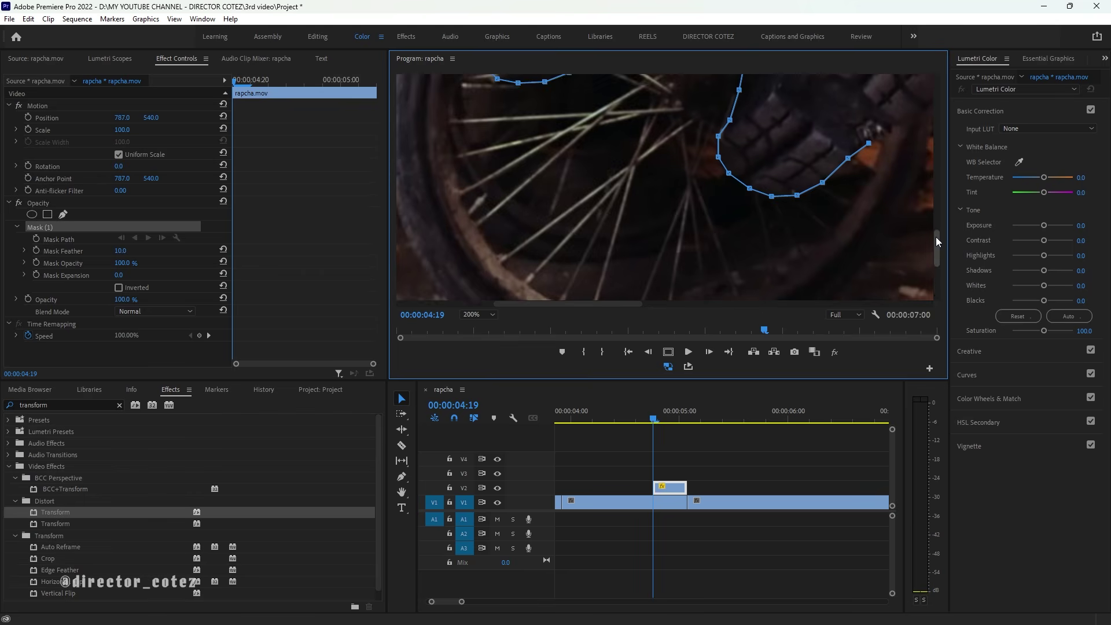
# - Trace the mask path up the outer side of the second shoe's sole, past the pale metal bars
pyautogui.moveTo(596, 303); pyautogui.dragTo(657, 309)
pyautogui.click(670, 244)
pyautogui.click(689, 229)
pyautogui.click(710, 217)
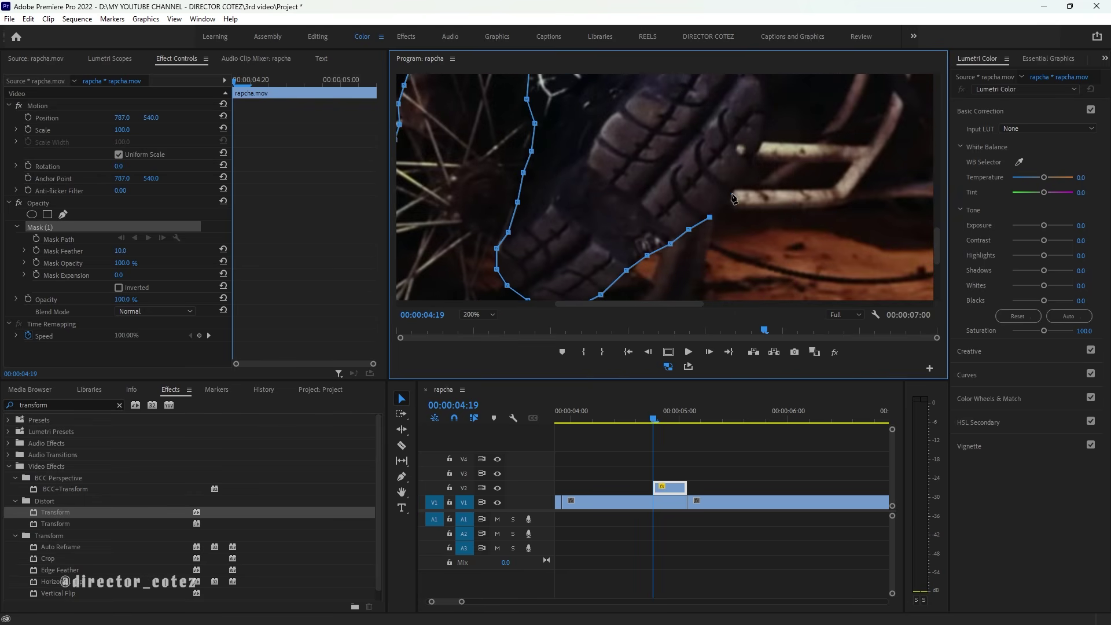
pyautogui.click(731, 193)
pyautogui.click(748, 168)
pyautogui.click(764, 135)
pyautogui.click(765, 102)
# - Trace the mask path around the upper end of the second shoe to the bottom of the hanging cloth
pyautogui.moveTo(936, 235); pyautogui.dragTo(936, 215)
pyautogui.click(762, 201)
pyautogui.click(747, 180)
pyautogui.click(723, 165)
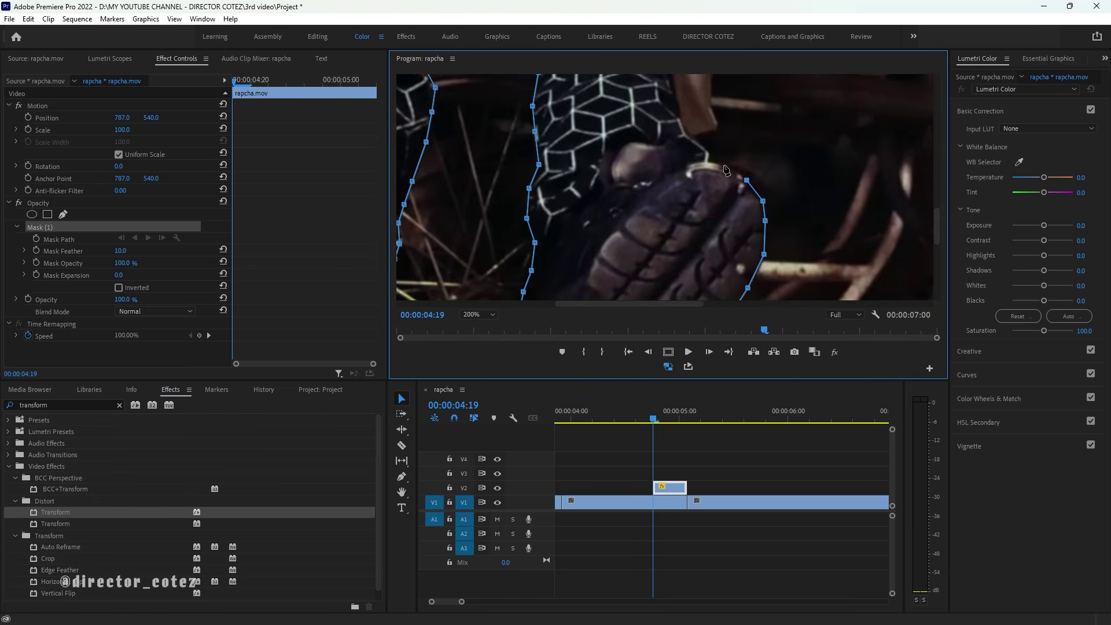
pyautogui.click(707, 153)
pyautogui.click(695, 137)
pyautogui.click(717, 128)
# - Trace the mask path up the outer edge of the brown and bright green cloth beside the second leg
pyautogui.scroll(3, 868, 210)
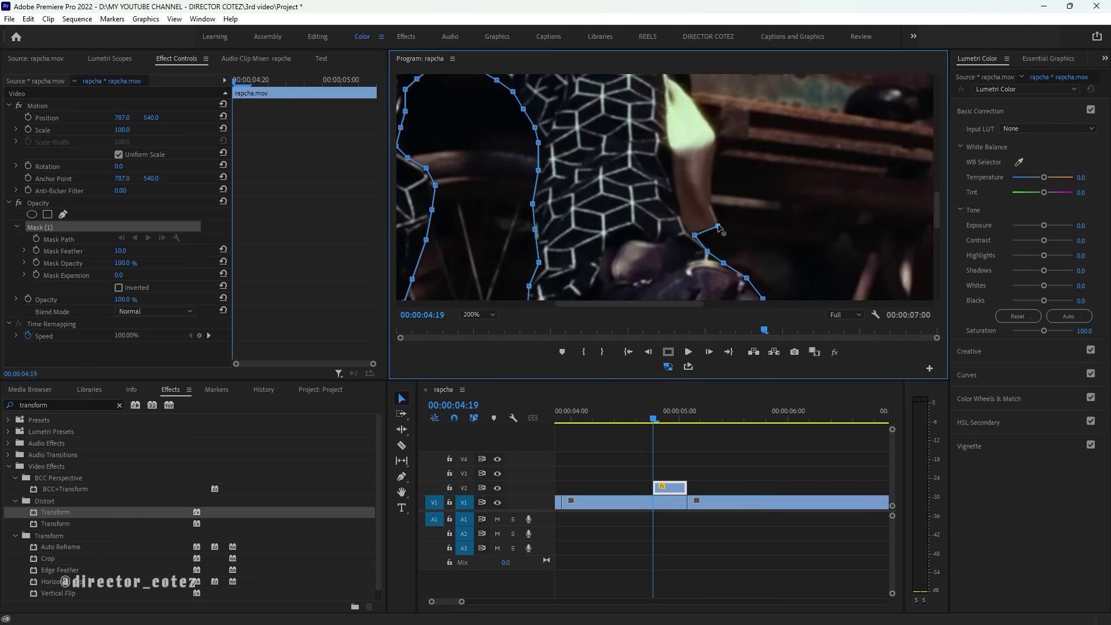
pyautogui.click(715, 207)
pyautogui.click(713, 187)
pyautogui.click(715, 159)
pyautogui.click(719, 140)
pyautogui.click(709, 123)
pyautogui.click(694, 234)
pyautogui.moveTo(938, 206); pyautogui.dragTo(935, 192)
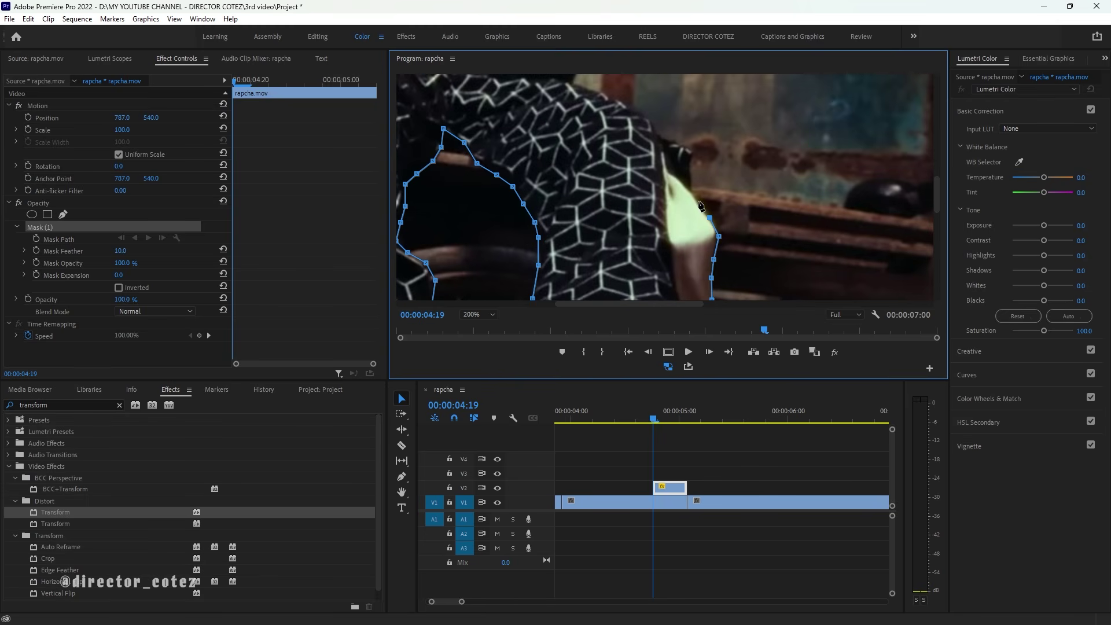
# - Trace the mask path from the green cloth over the top edge of the patterned trousers to the subject's torso
pyautogui.click(693, 149)
pyautogui.click(490, 315)
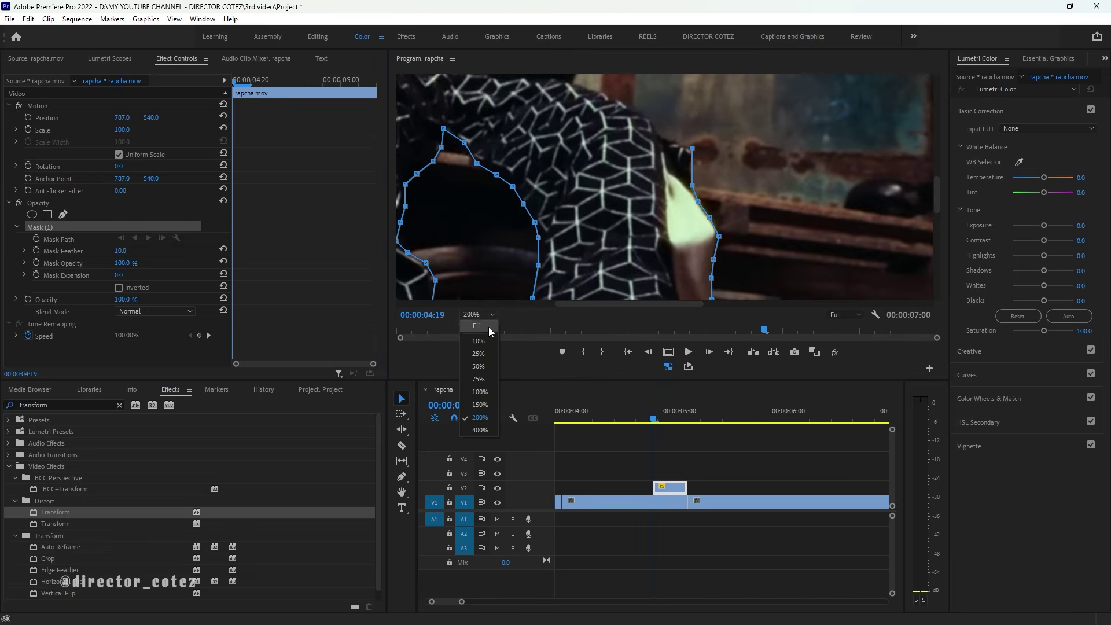
pyautogui.click(481, 327)
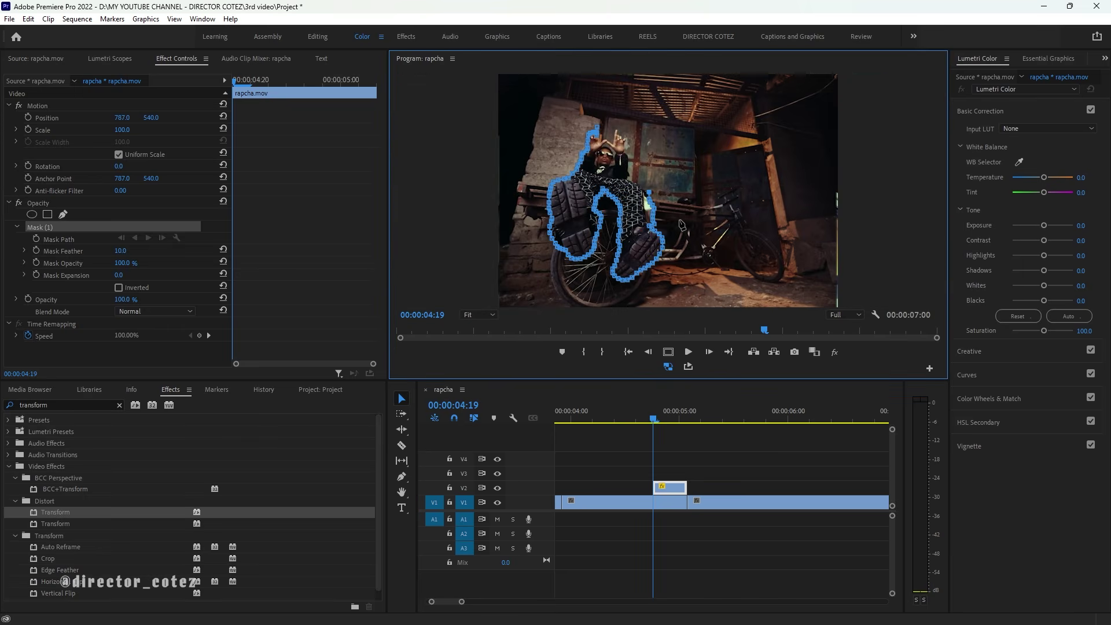
pyautogui.click(485, 315)
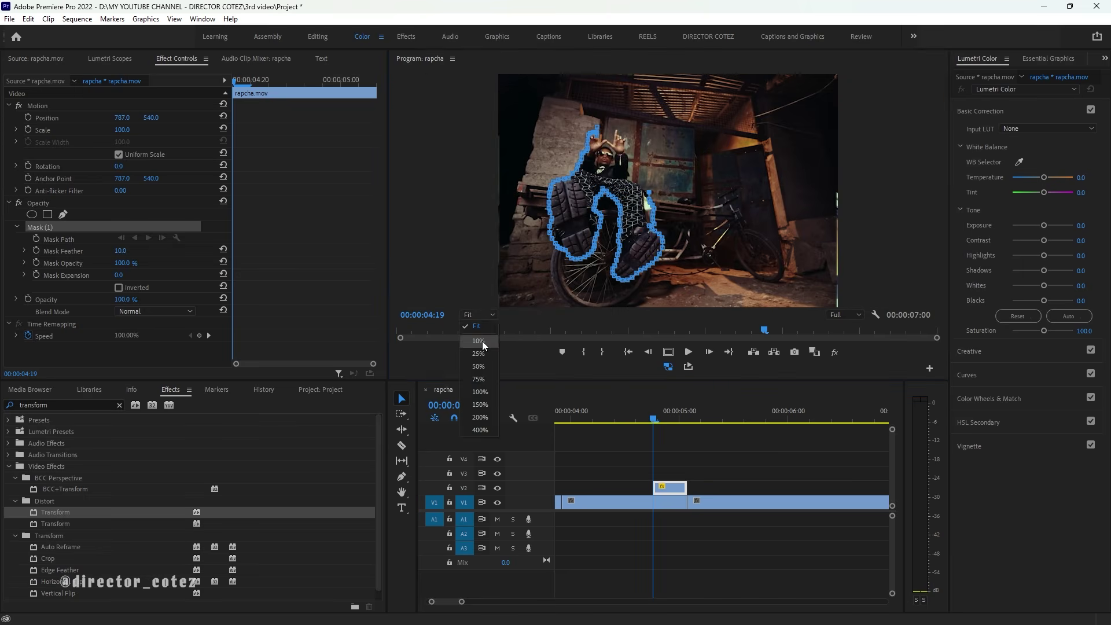
pyautogui.click(481, 404)
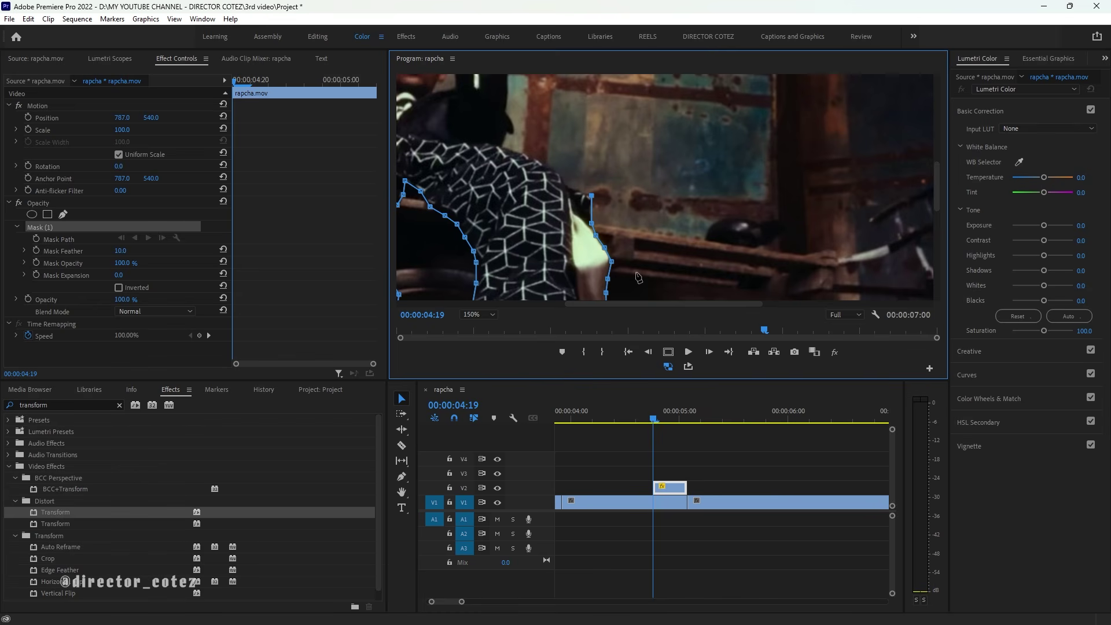
pyautogui.moveTo(936, 217); pyautogui.dragTo(937, 195)
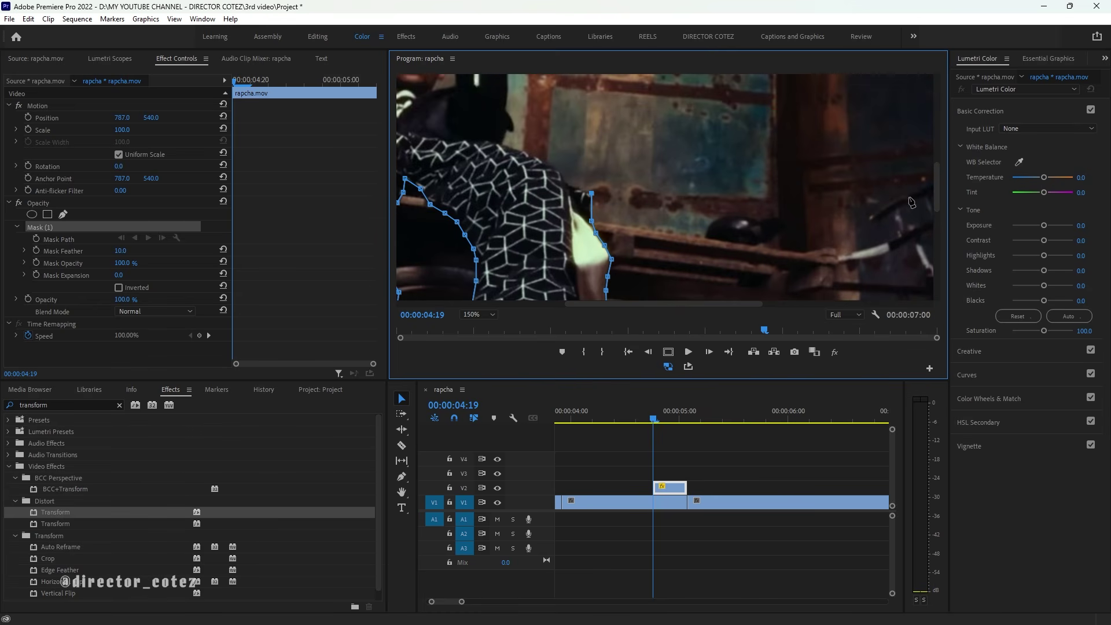
pyautogui.click(567, 181)
pyautogui.click(559, 169)
pyautogui.click(515, 146)
pyautogui.moveTo(937, 203); pyautogui.dragTo(937, 188)
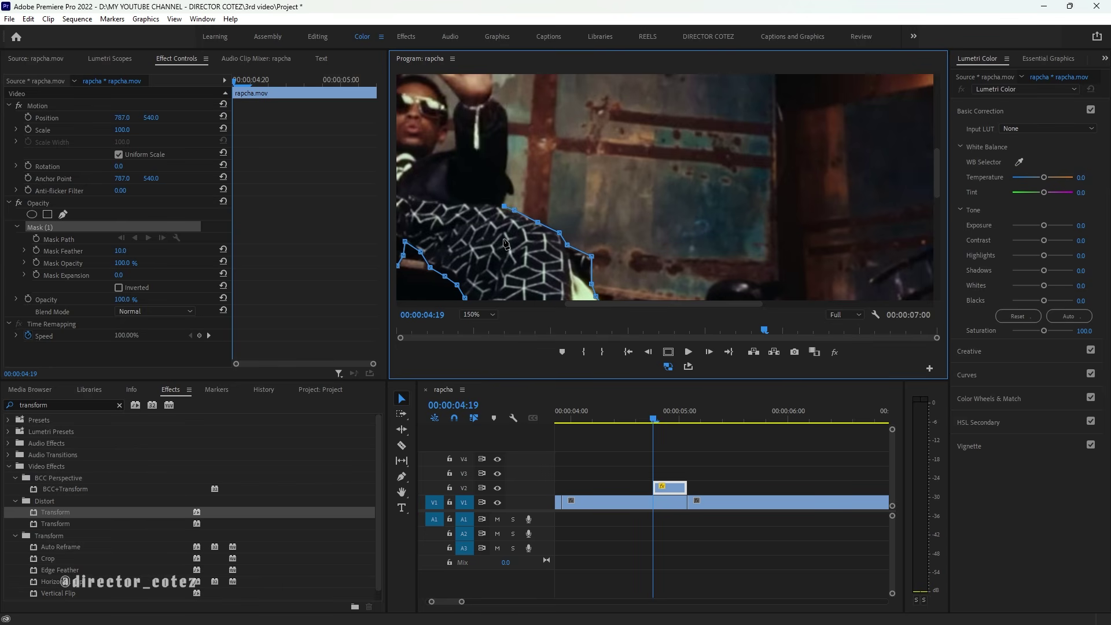
# - Trace the mask path up the outer edge of the dark sleeve on the raised arm beside the metal door
pyautogui.click(481, 314)
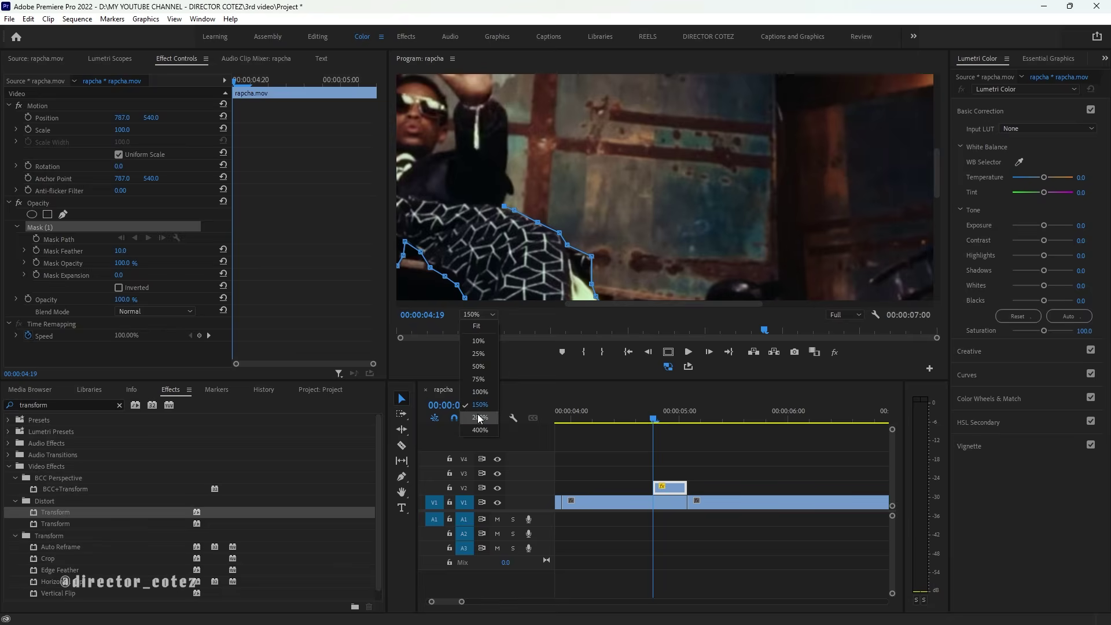
pyautogui.click(478, 417)
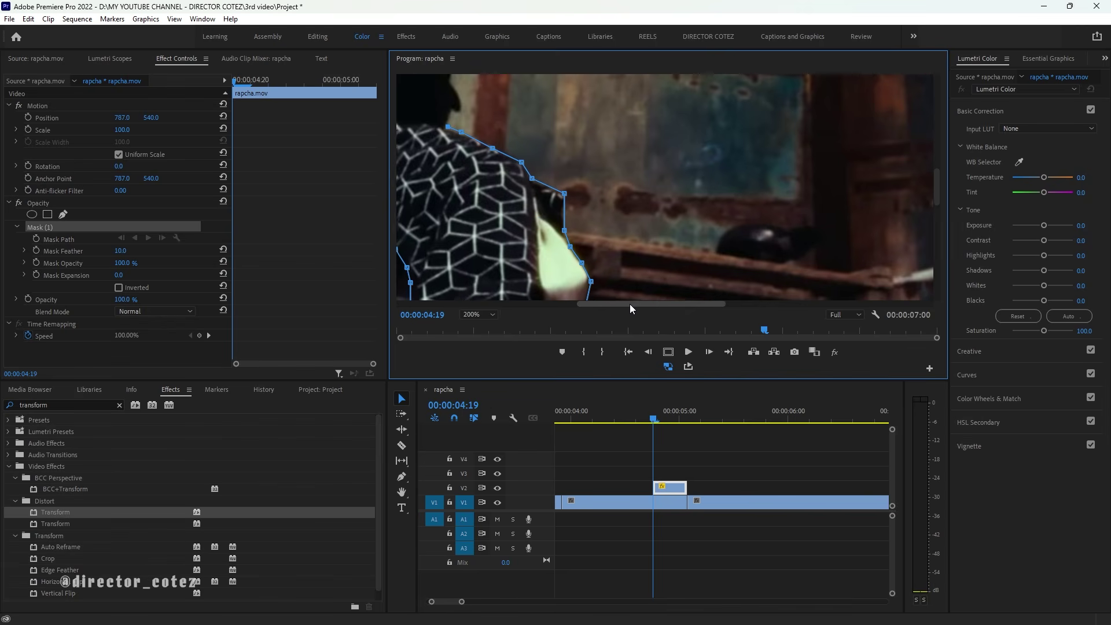
pyautogui.moveTo(629, 303); pyautogui.dragTo(599, 304)
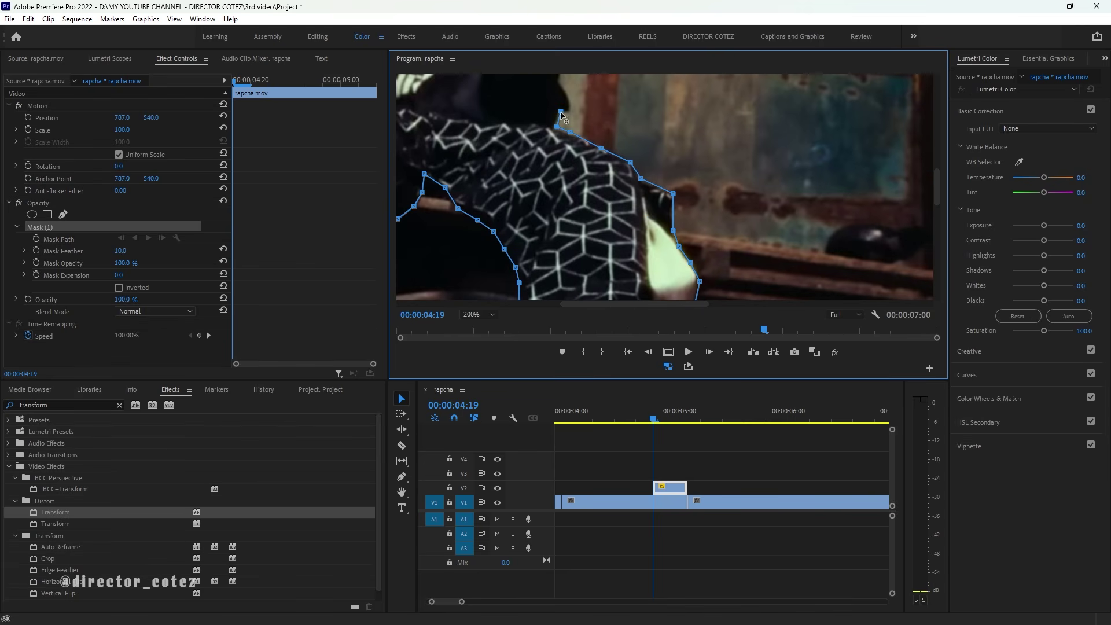
pyautogui.moveTo(572, 115); pyautogui.dragTo(604, 123)
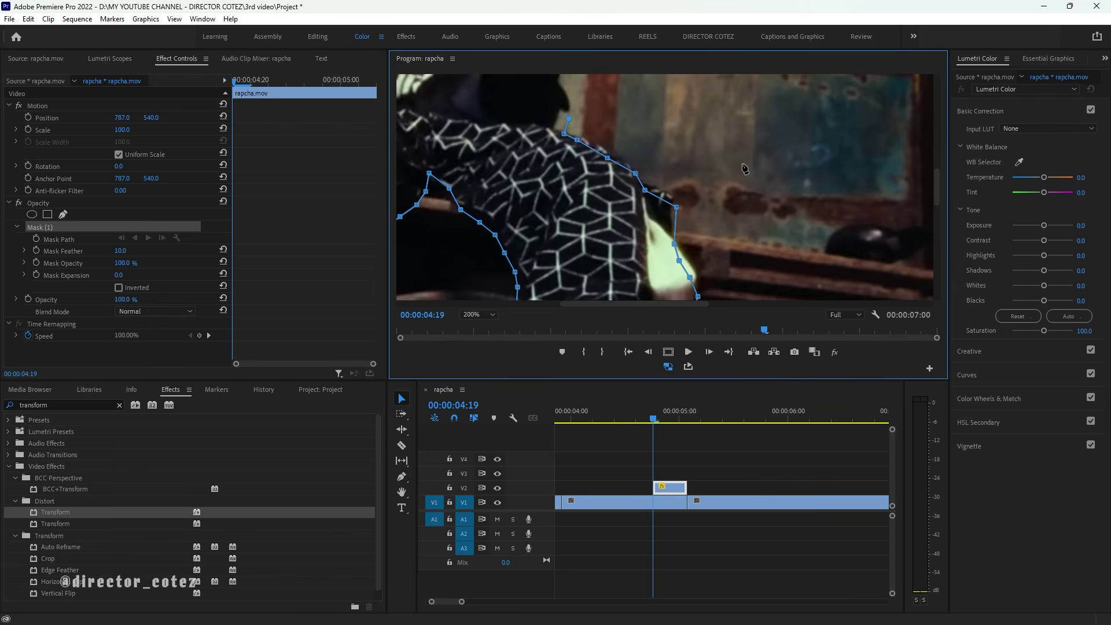
pyautogui.scroll(5, 786, 197)
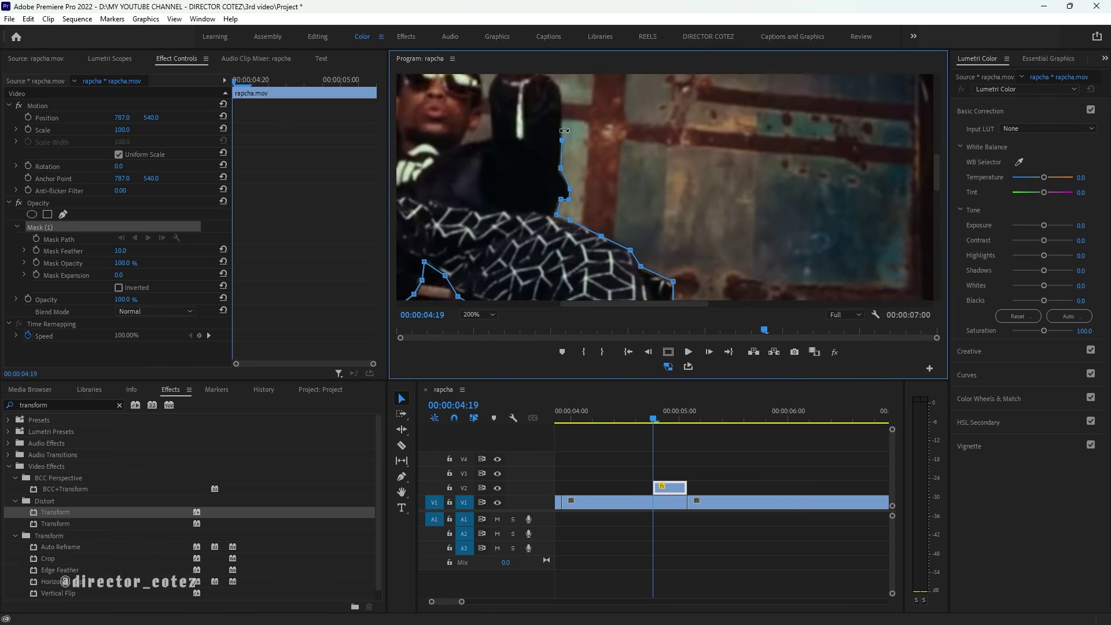
# - Trace the mask path around the outside of the raised hand, including its little finger and index fingertip
pyautogui.click(540, 166)
pyautogui.click(542, 148)
pyautogui.click(550, 132)
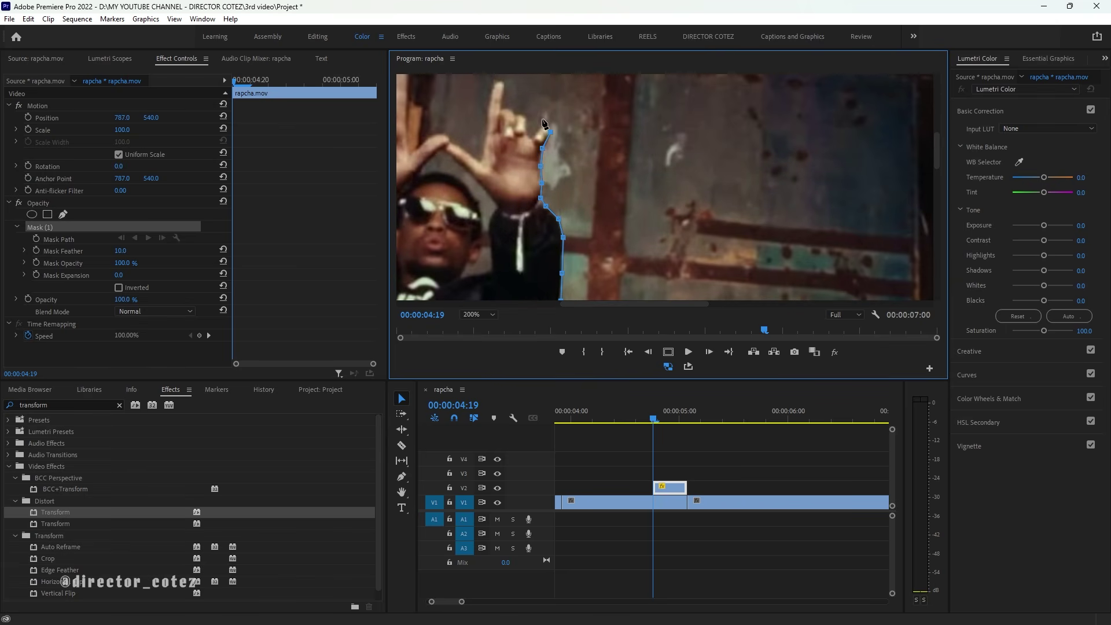
pyautogui.click(532, 139)
pyautogui.click(528, 123)
pyautogui.click(518, 108)
pyautogui.scroll(3, 555, 144)
pyautogui.hscroll(-3, 578, 162)
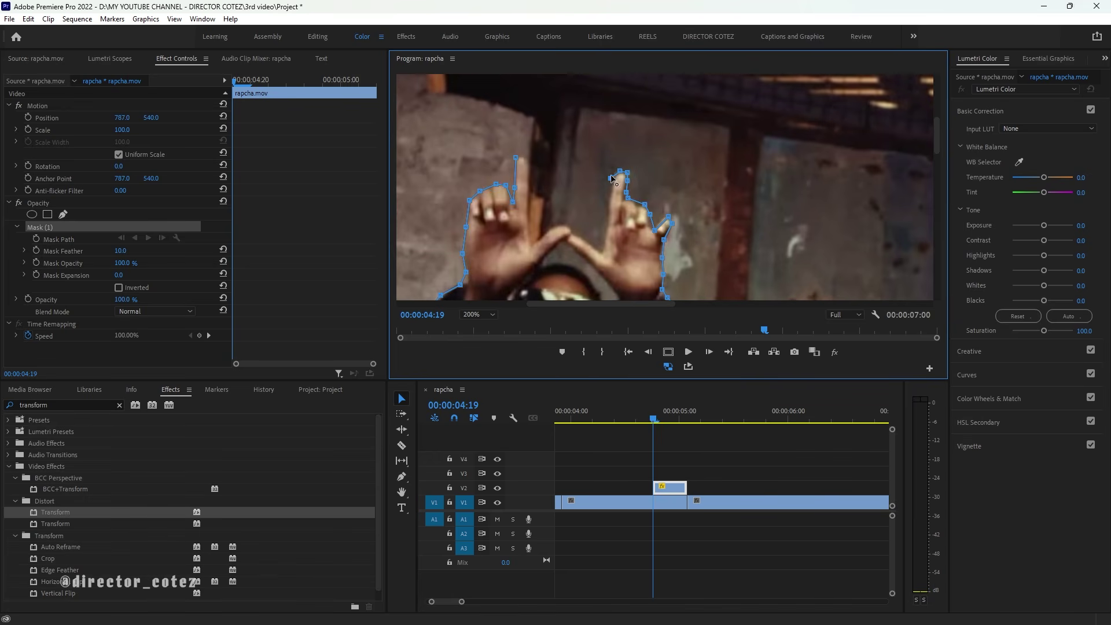
# - Trace the mask path down the inner side of the raised index finger and along the thumb to the other hand
pyautogui.click(607, 193)
pyautogui.click(606, 215)
pyautogui.click(601, 250)
pyautogui.click(586, 240)
pyautogui.click(572, 229)
pyautogui.click(566, 227)
pyautogui.click(557, 225)
# - Trace the other hand's thumb and index finger, close the mask path at its starting point, and show the whole frame
pyautogui.hotkey('ctrl', '=')
pyautogui.click(721, 216)
pyautogui.moveTo(937, 132); pyautogui.dragTo(936, 134)
pyautogui.click(697, 238)
pyautogui.click(685, 173)
pyautogui.click(690, 142)
pyautogui.click(679, 132)
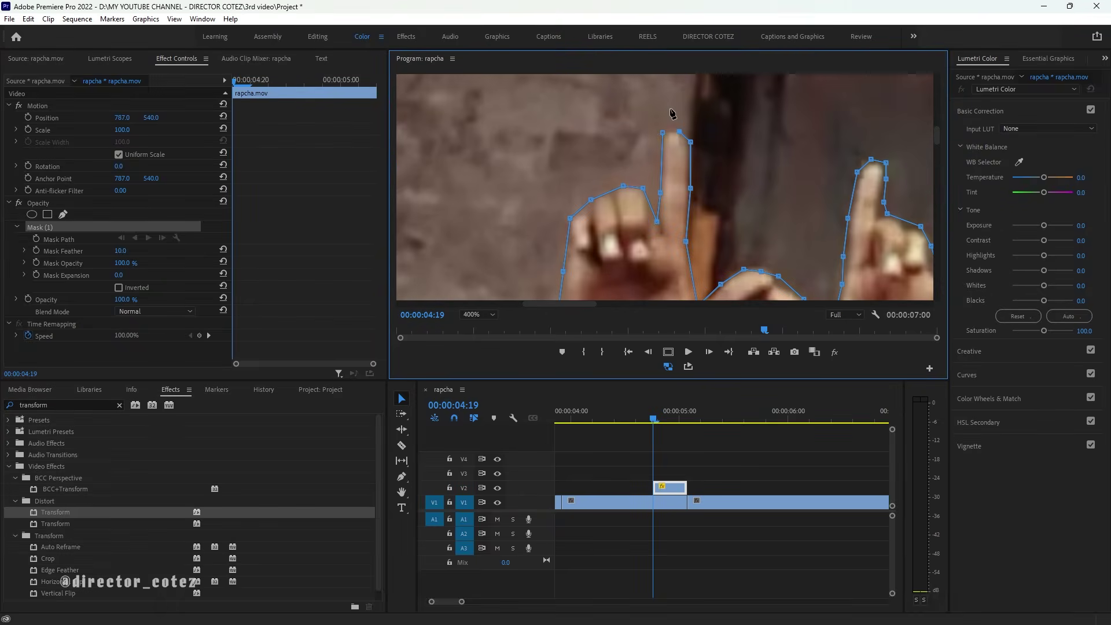
pyautogui.click(662, 132)
pyautogui.click(477, 314)
pyautogui.click(477, 321)
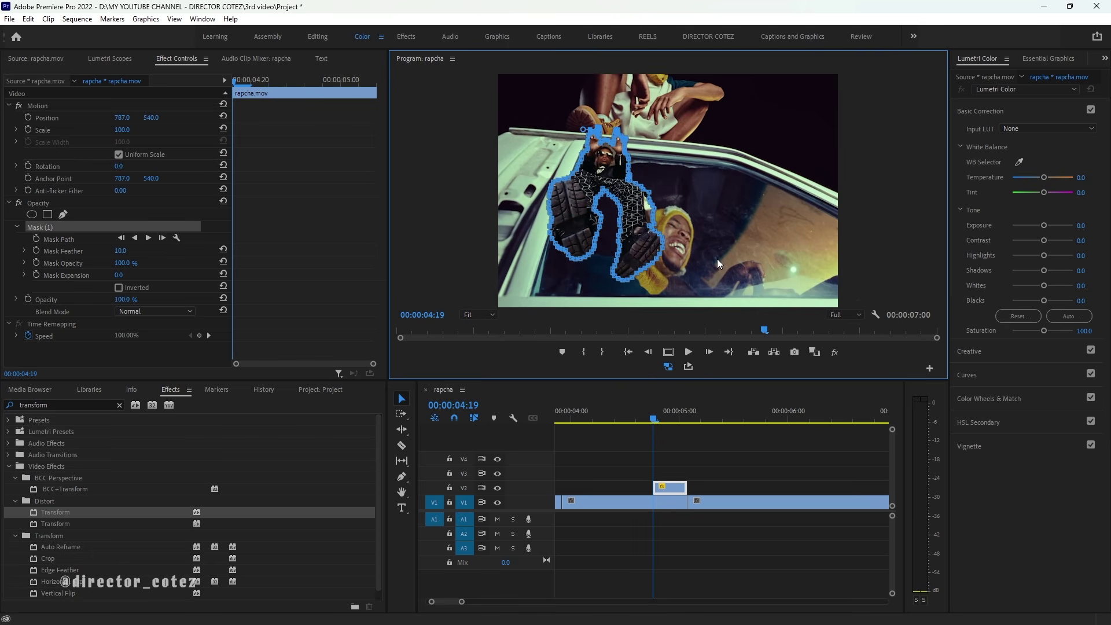
# - Preview the masked subject over the car shot at 00:00:04:21 and select the cutout clip on V2
pyautogui.click(678, 433)
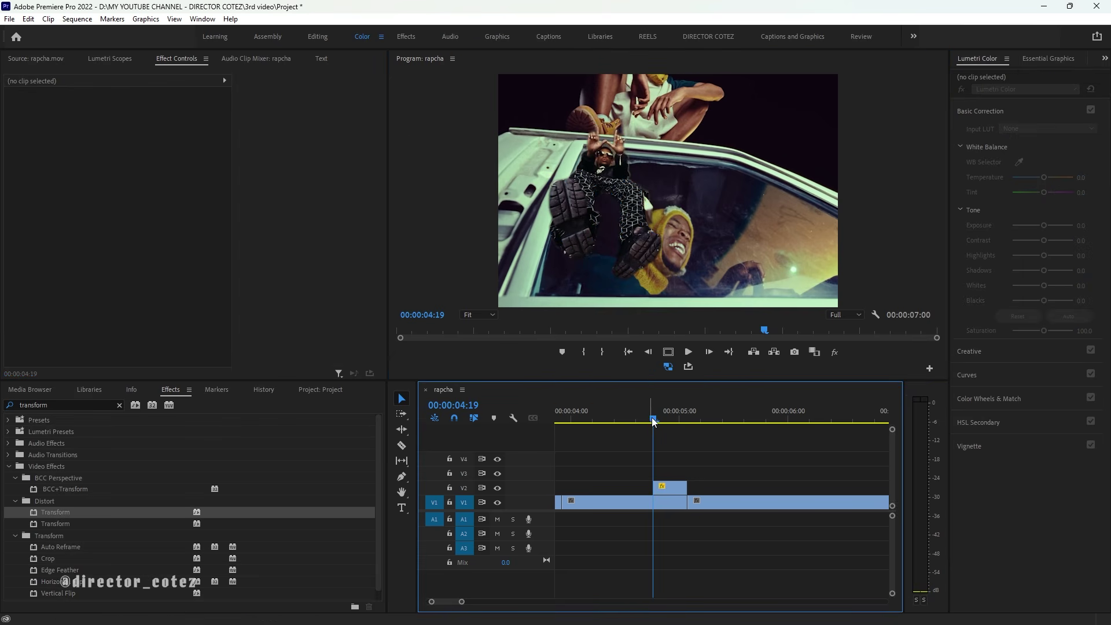
pyautogui.moveTo(654, 418)
pyautogui.mouseDown()
pyautogui.moveTo(694, 418)
pyautogui.moveTo(657, 419)
pyautogui.moveTo(711, 435)
pyautogui.moveTo(594, 426)
pyautogui.moveTo(702, 435)
pyautogui.moveTo(614, 429)
pyautogui.moveTo(677, 428)
pyautogui.moveTo(653, 426)
pyautogui.moveTo(661, 431)
pyautogui.mouseUp()
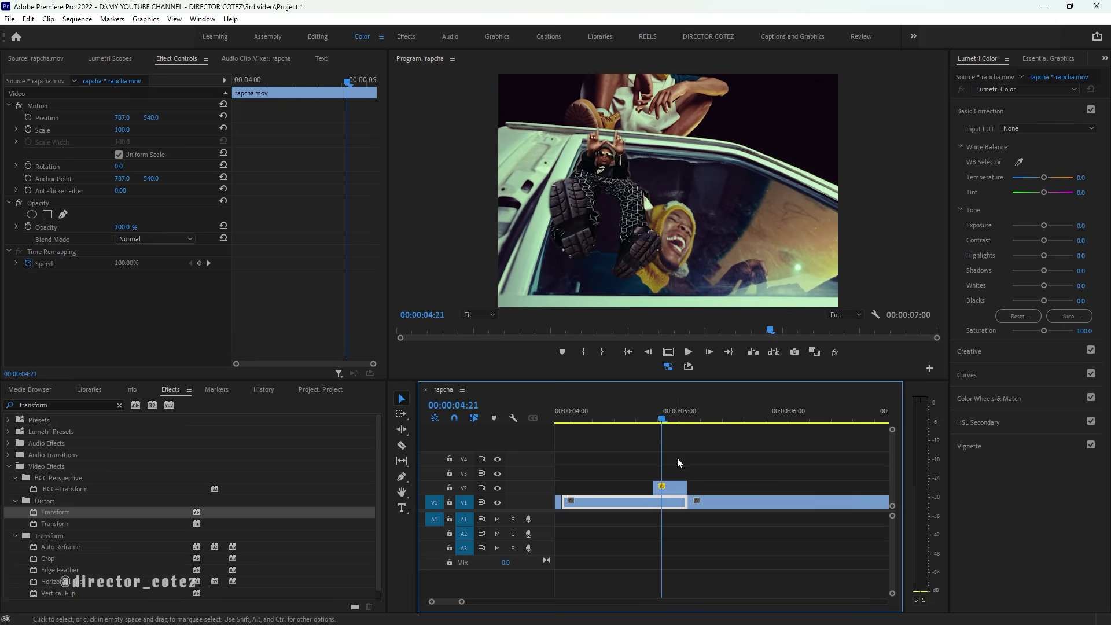
pyautogui.click(674, 488)
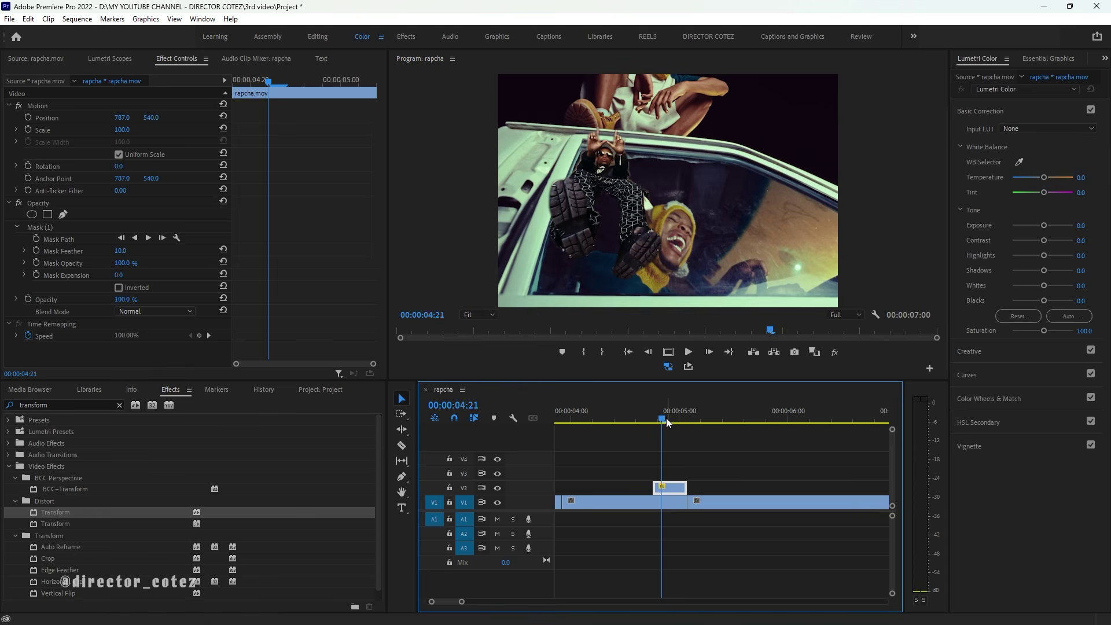
# - Try adjusting the cutout clip's Motion scale, then reset the scale to its default
pyautogui.click(44, 106)
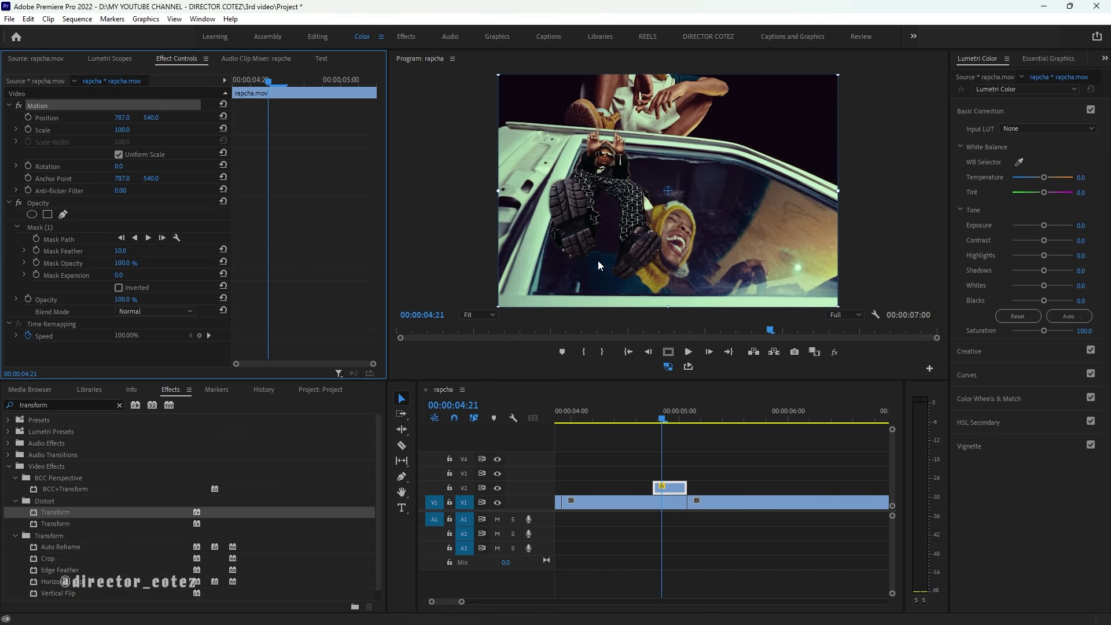
pyautogui.click(130, 129)
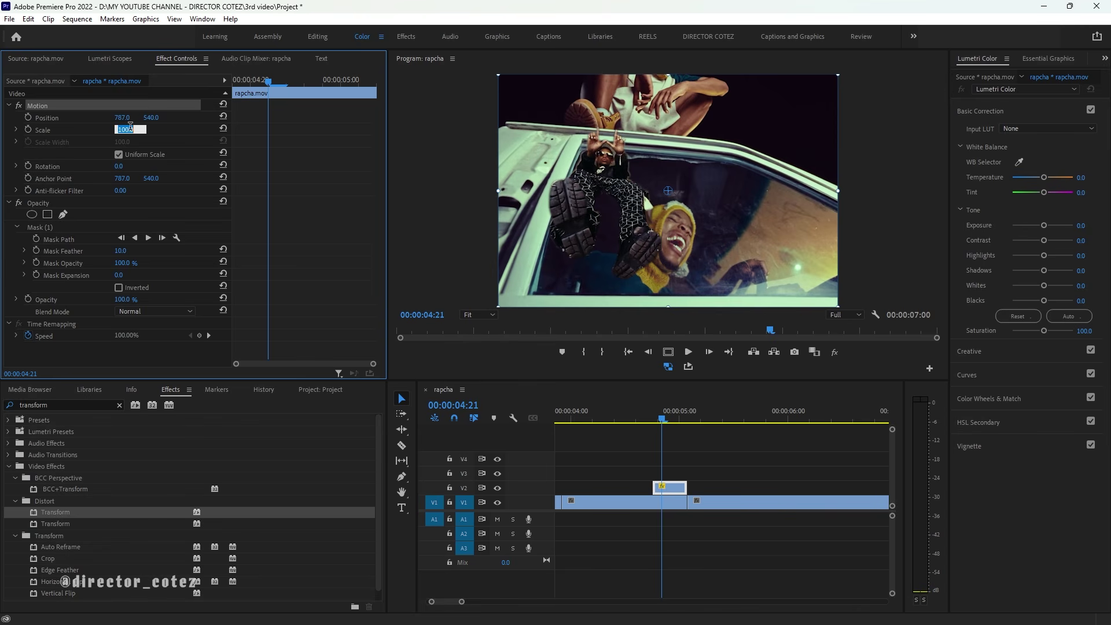
pyautogui.click(164, 137)
pyautogui.click(62, 107)
pyautogui.moveTo(122, 130); pyautogui.dragTo(208, 127)
pyautogui.click(222, 128)
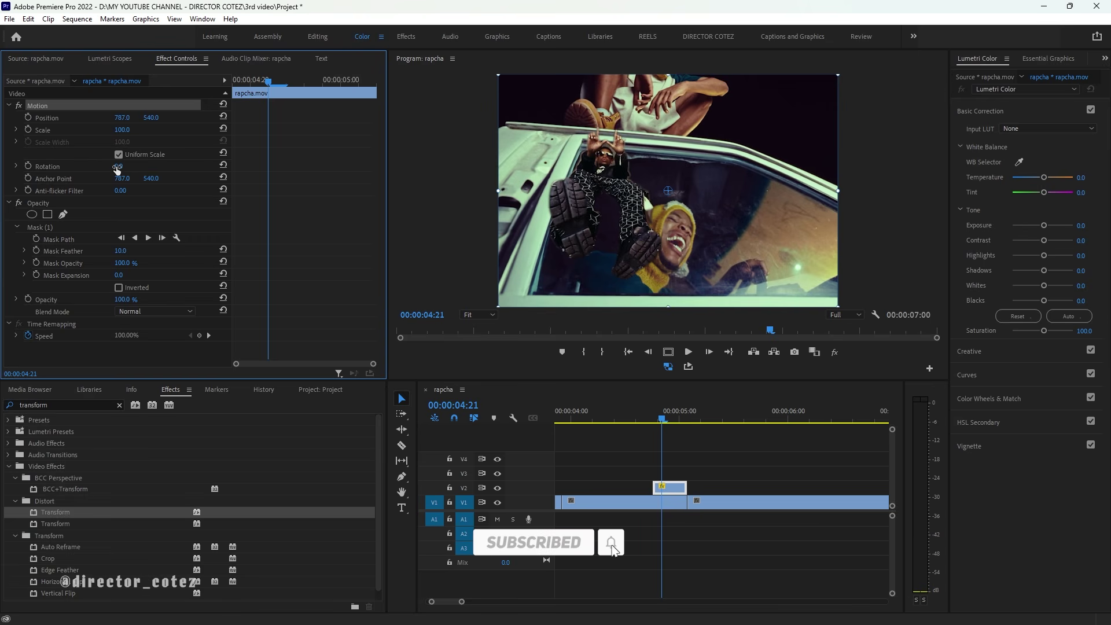
# - Try rotating the cutout clip by 2°, then reset its rotation to the default
pyautogui.moveTo(119, 166)
pyautogui.mouseDown()
pyautogui.moveTo(156, 166)
pyautogui.moveTo(115, 166)
pyautogui.moveTo(124, 183)
pyautogui.mouseUp()
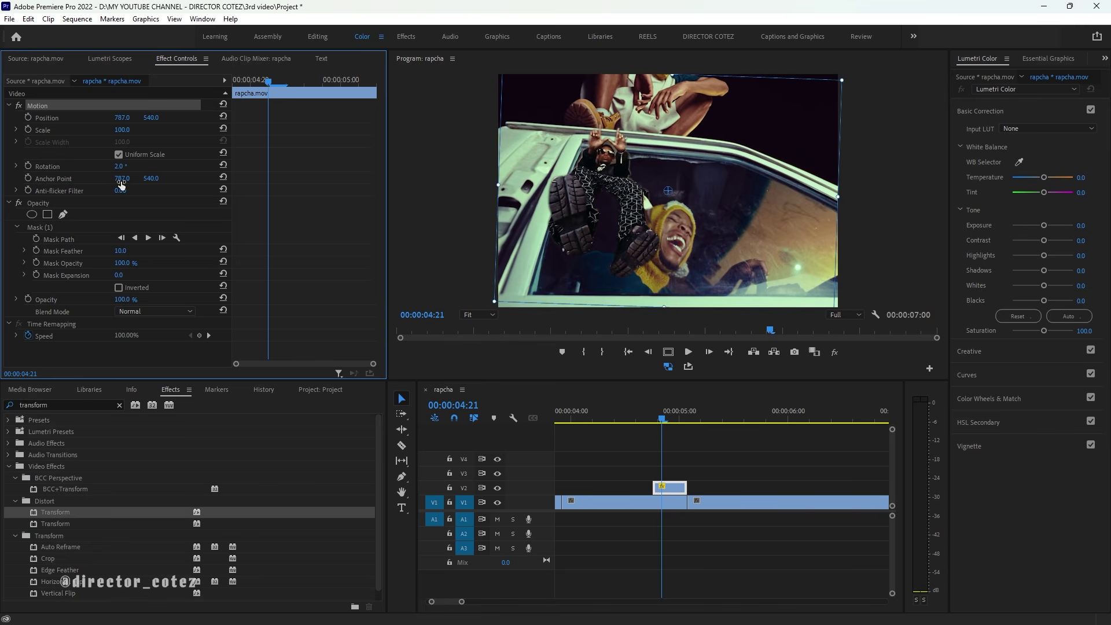
pyautogui.click(223, 166)
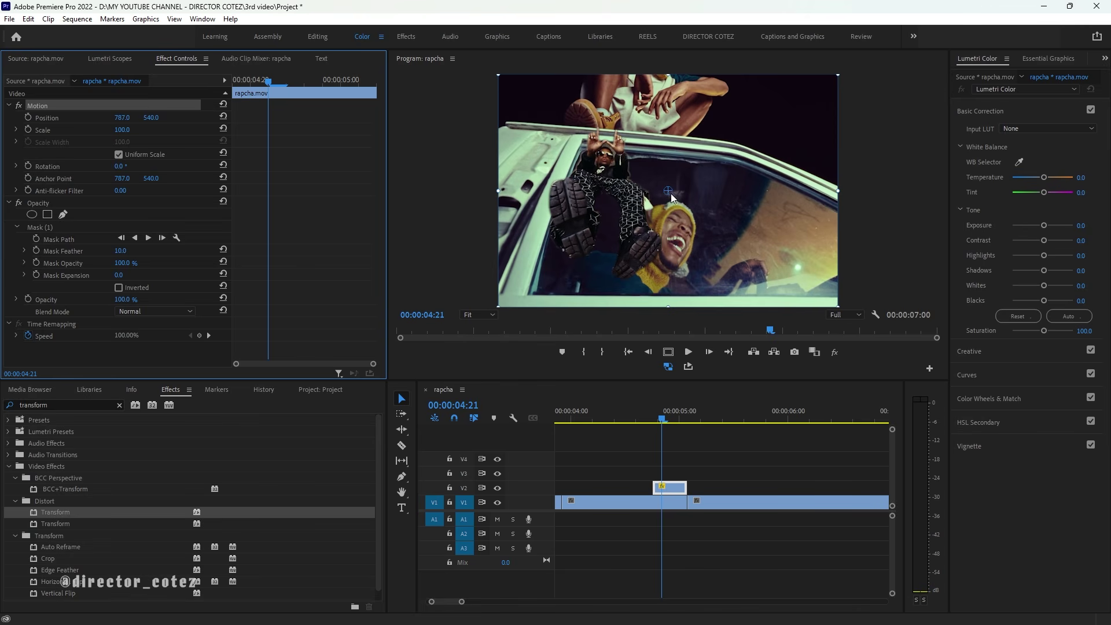
# - Move the cutout clip's anchor point onto the masked man's torso, about 485, 504, and go to the clip's start at 00:00:04:19
pyautogui.moveTo(668, 191); pyautogui.dragTo(604, 184)
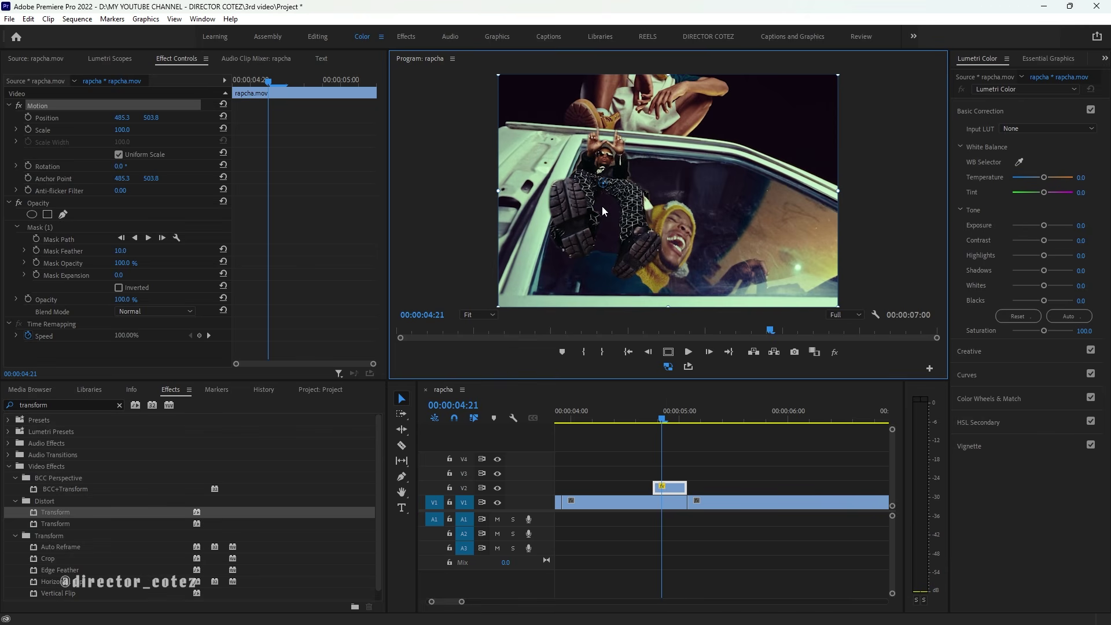
pyautogui.click(664, 421)
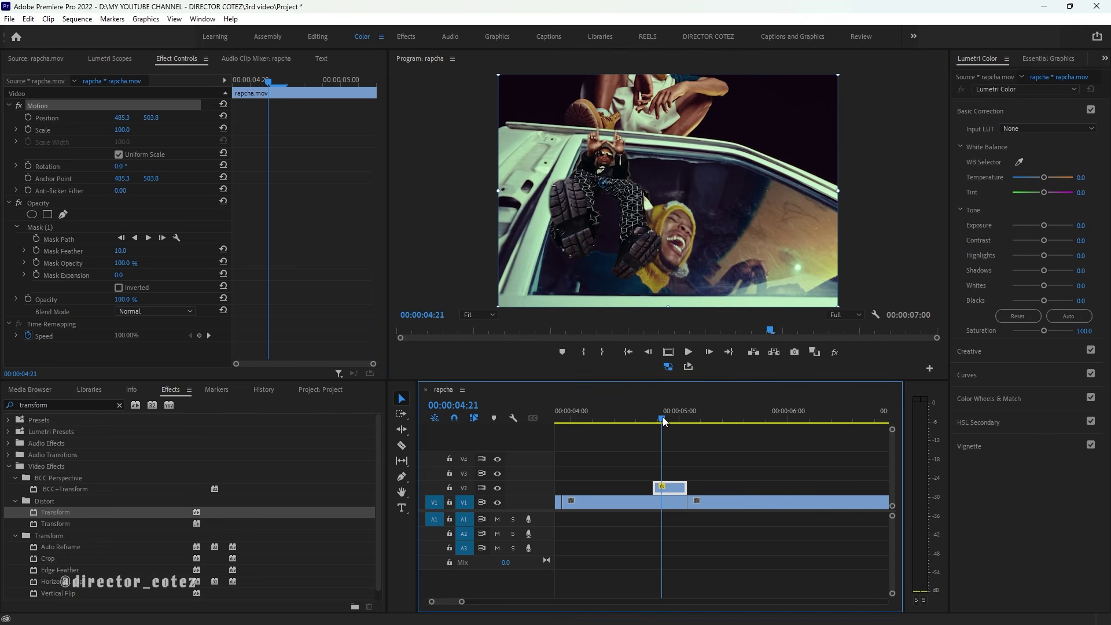
pyautogui.moveTo(664, 421); pyautogui.dragTo(656, 422)
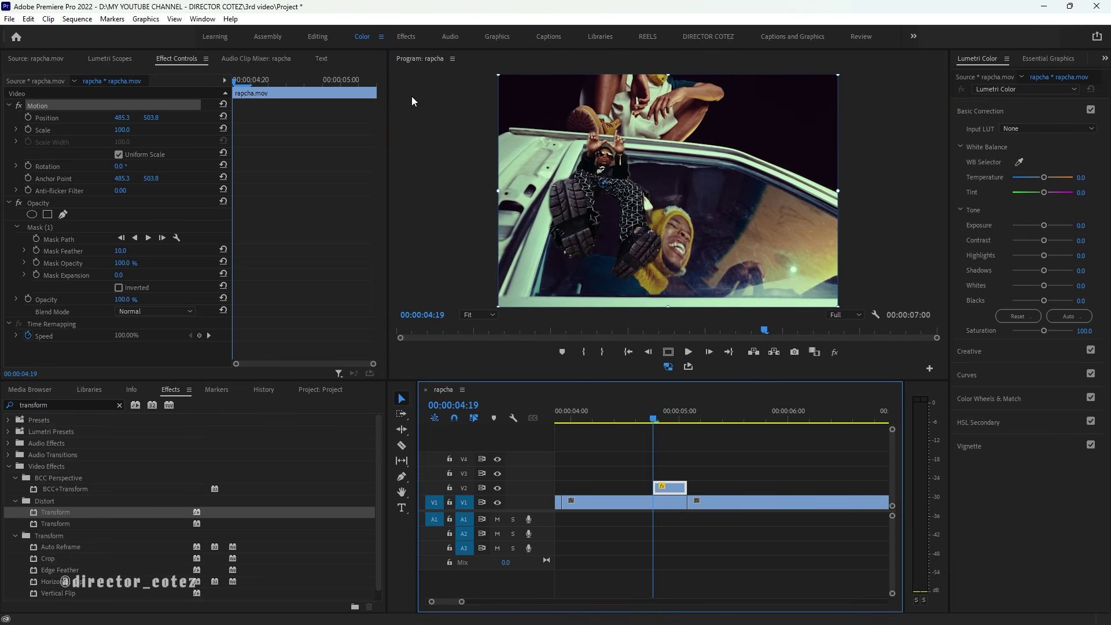
pyautogui.click(27, 117)
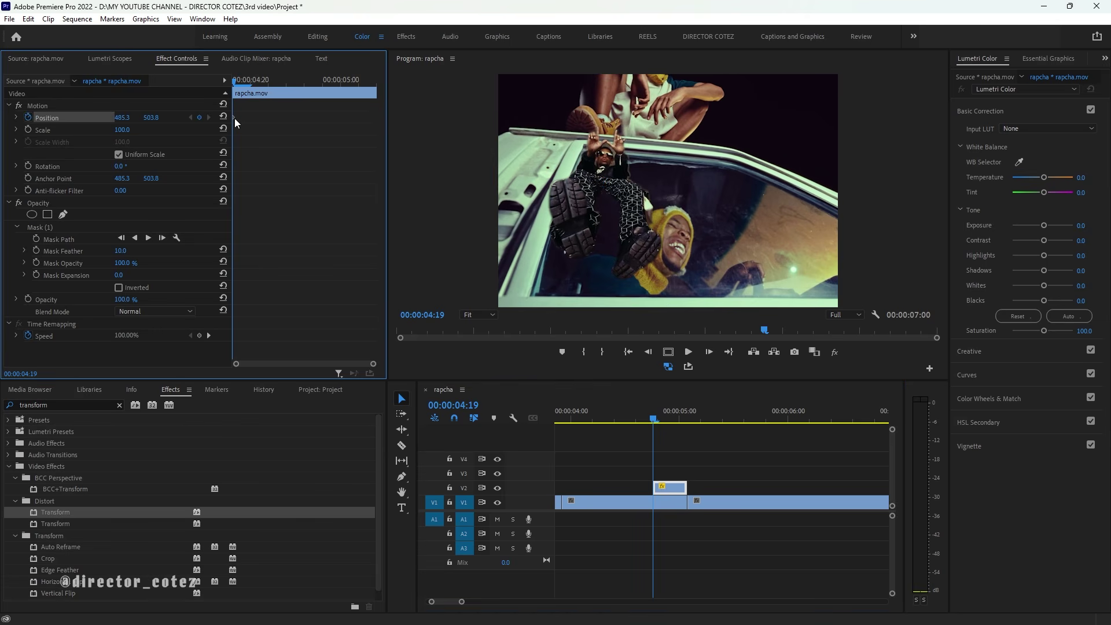
pyautogui.moveTo(234, 117); pyautogui.dragTo(447, 133)
pyautogui.hotkey('ctrl', 'z')
# - Animate the cutout clip's Motion scale from 0 at its start, 00:00:04:19, to 100 at its end
pyautogui.click(29, 129)
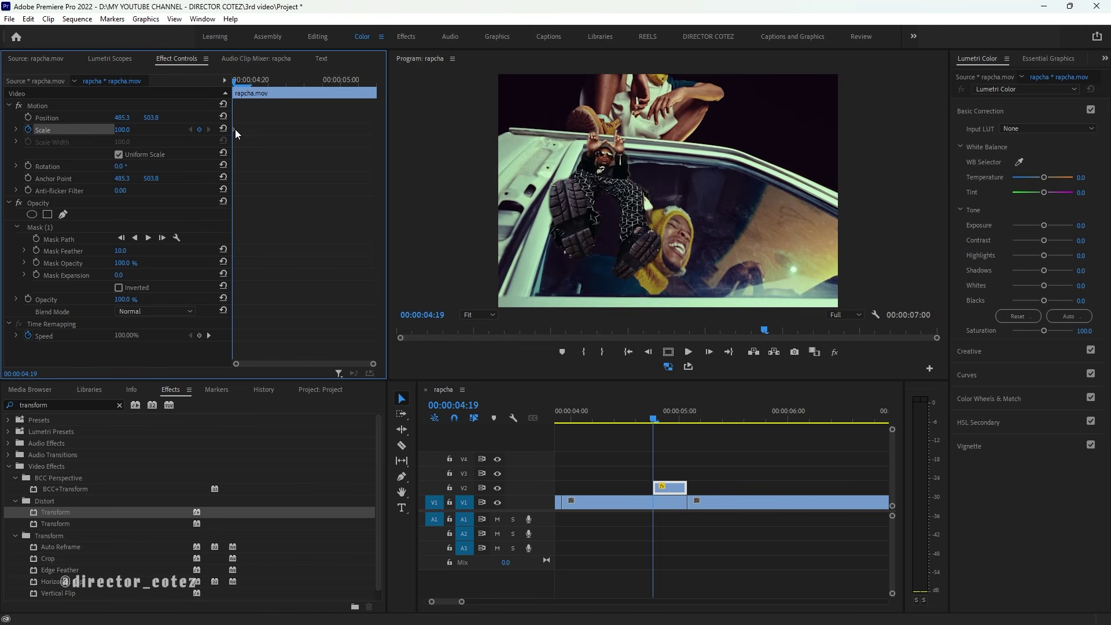
pyautogui.moveTo(235, 130); pyautogui.dragTo(409, 136)
pyautogui.moveTo(133, 131)
pyautogui.mouseDown()
pyautogui.moveTo(114, 131)
pyautogui.moveTo(142, 131)
pyautogui.moveTo(126, 130)
pyautogui.mouseUp()
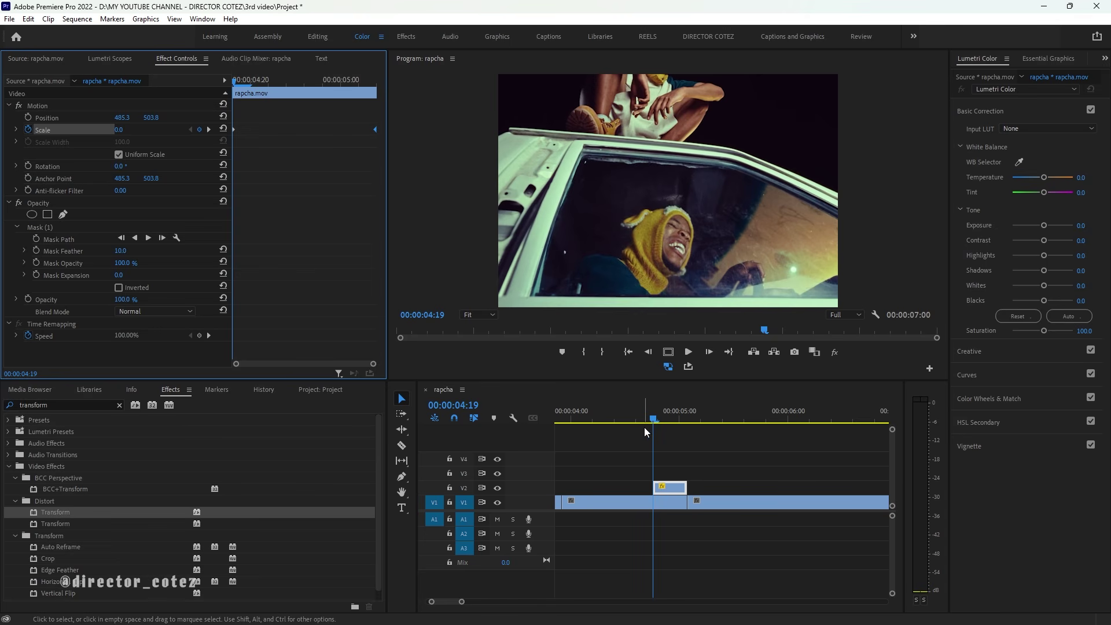
# - Preview the cutout's scale-in over the car shot, then play the whole sequence from its beginning
pyautogui.click(651, 413)
pyautogui.moveTo(651, 413); pyautogui.dragTo(634, 429)
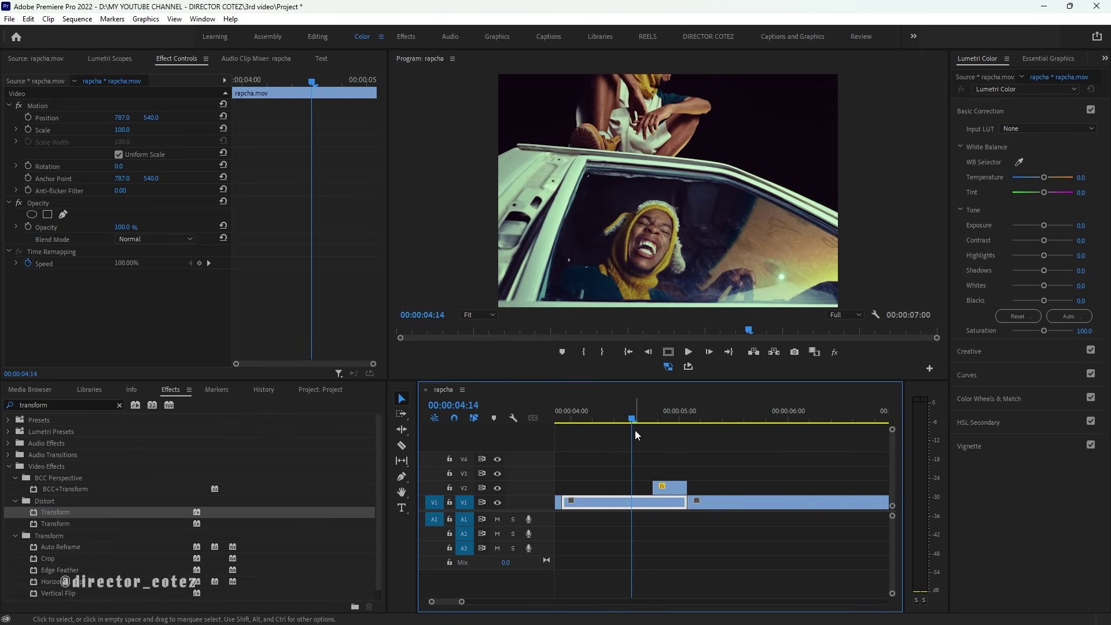
pyautogui.press('-')
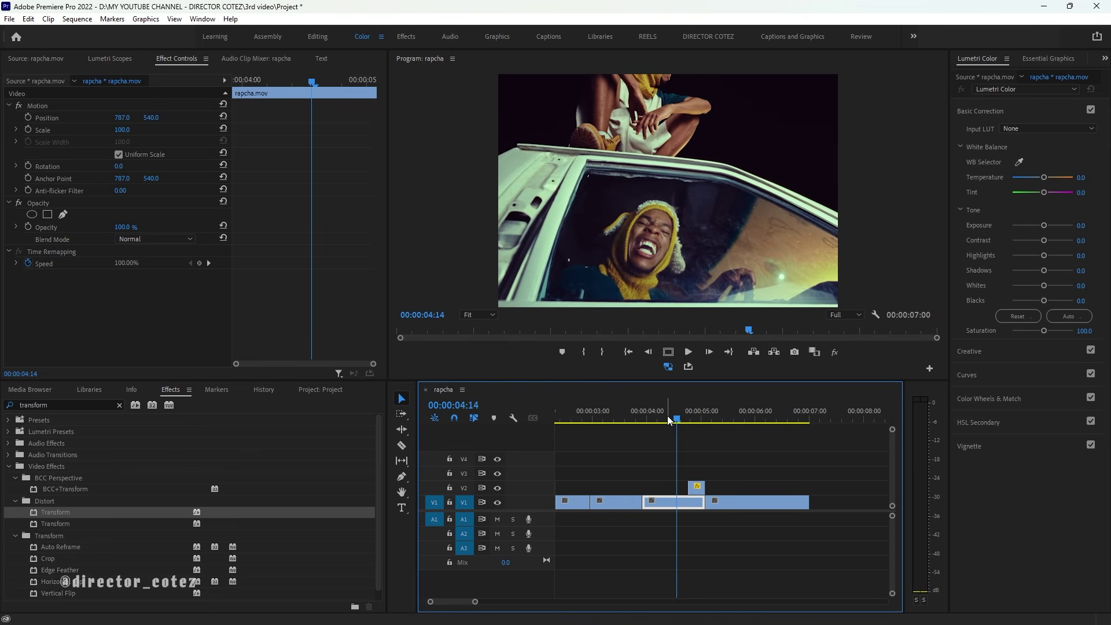
pyautogui.scroll(-4, 699, 469)
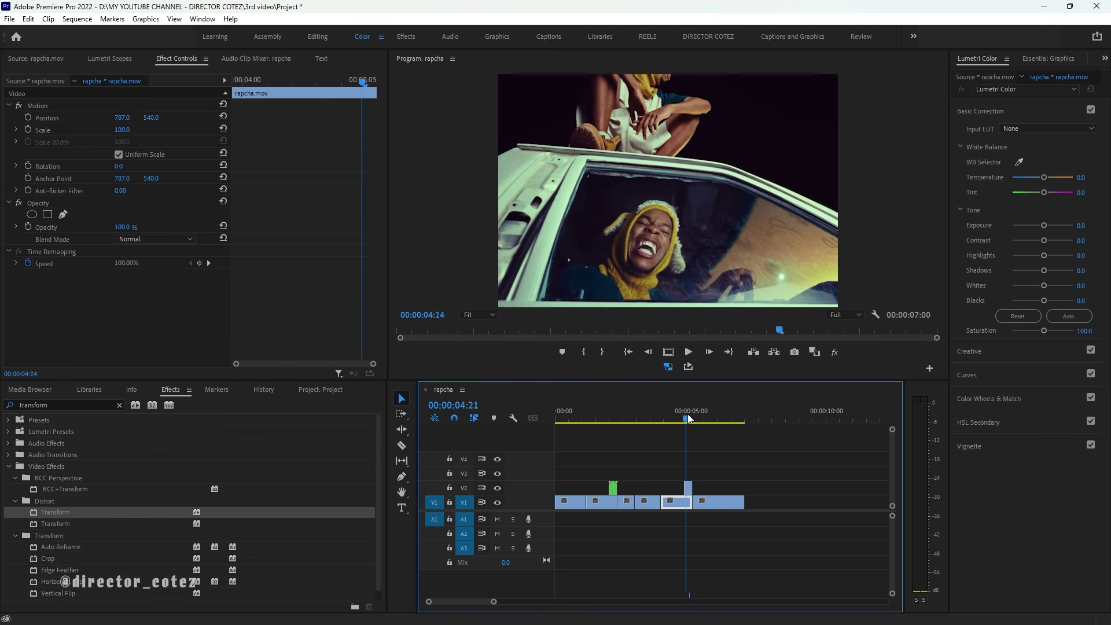
pyautogui.press('Home')
pyautogui.press('space')
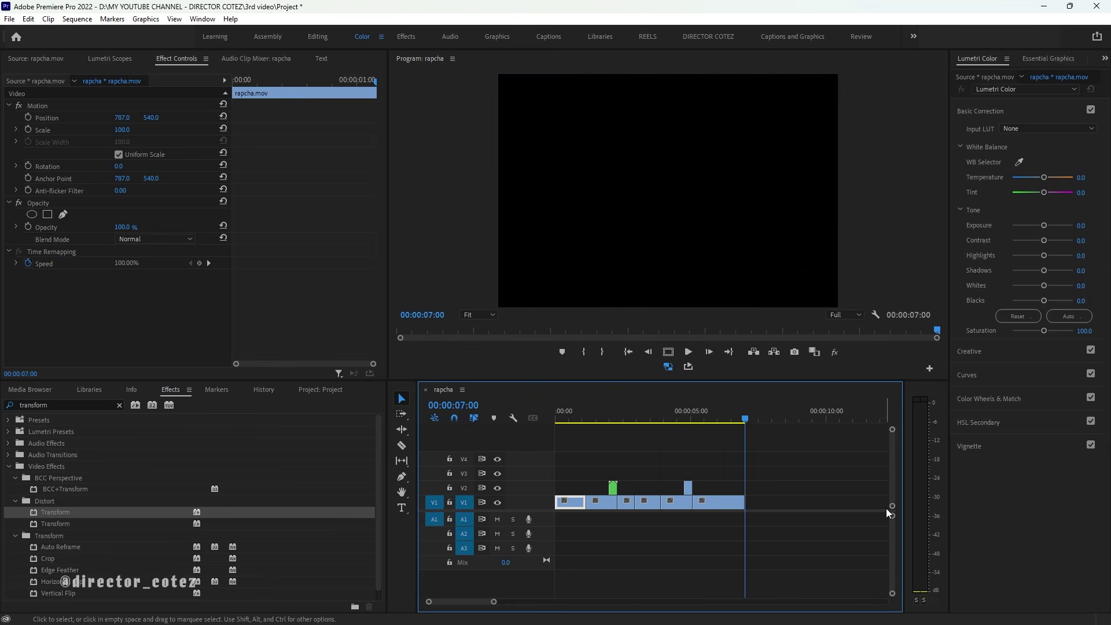
pyautogui.press('space')
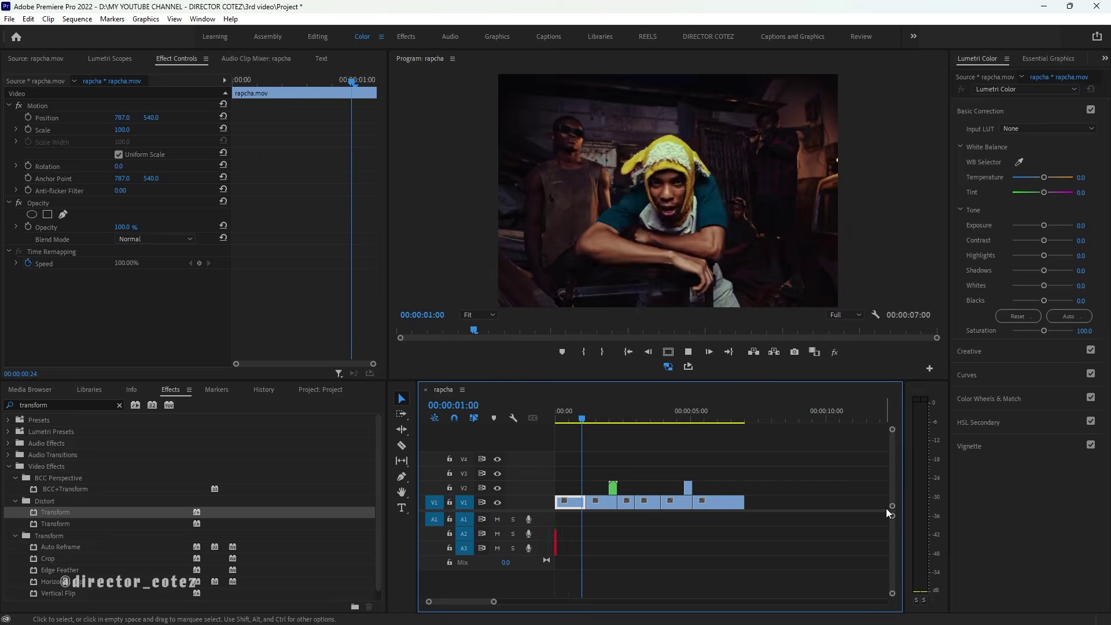